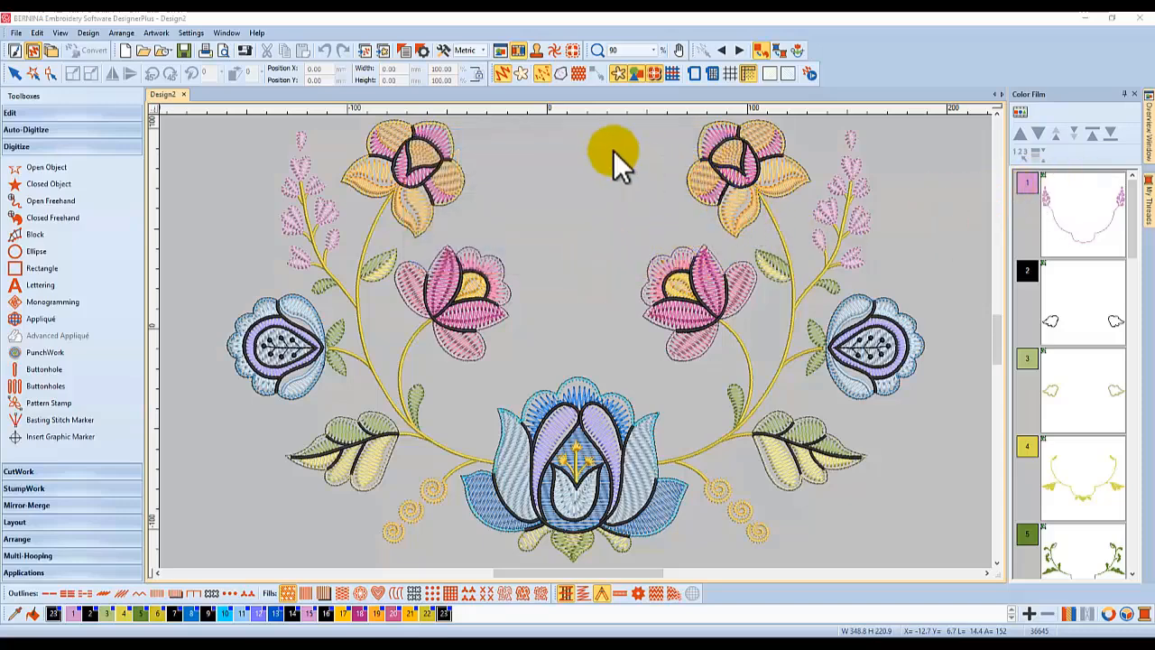
- Turn off Artistic View and select the whole grouped floral design, first on the canvas and again through its Color Film colors
click(500, 75)
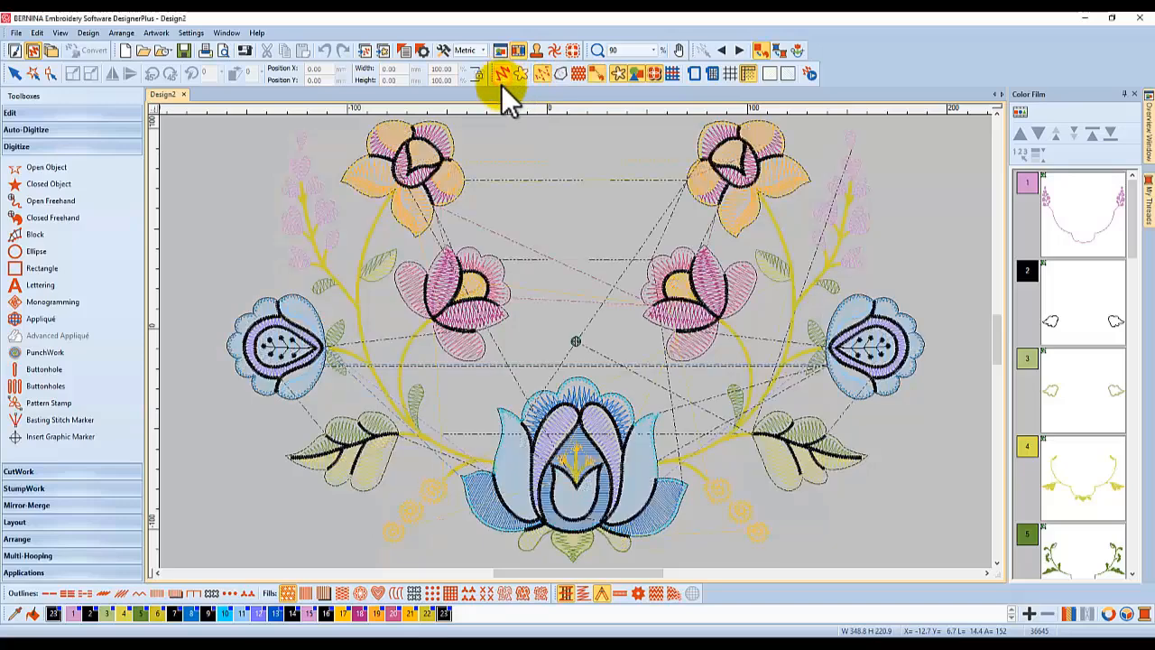
click(739, 211)
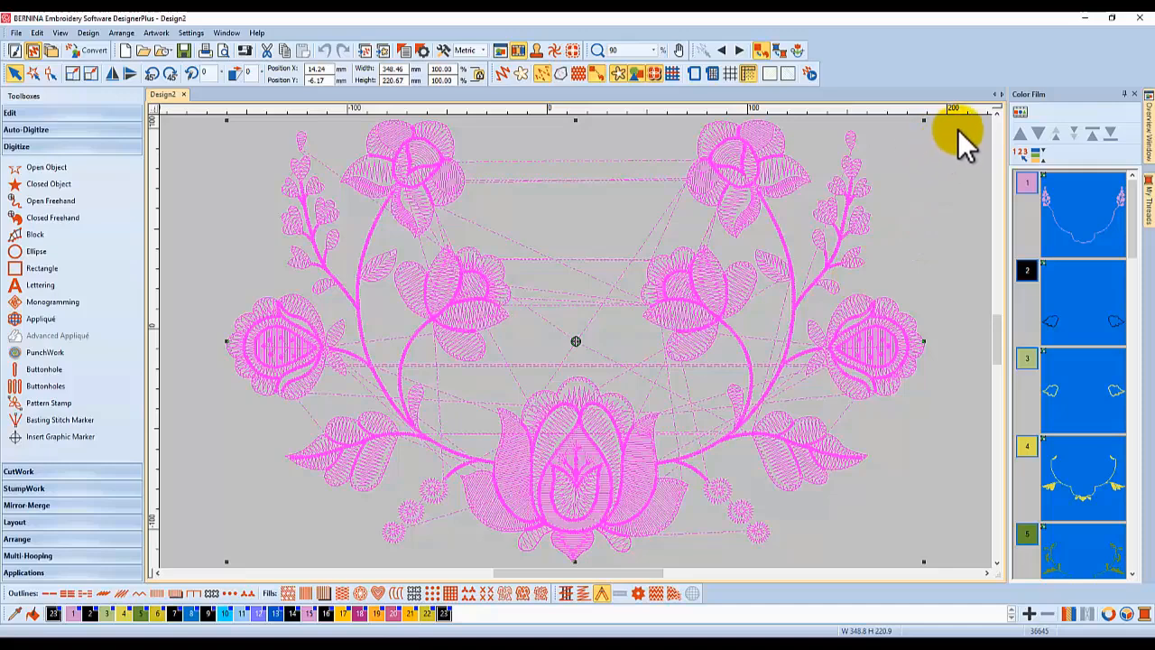
click(924, 139)
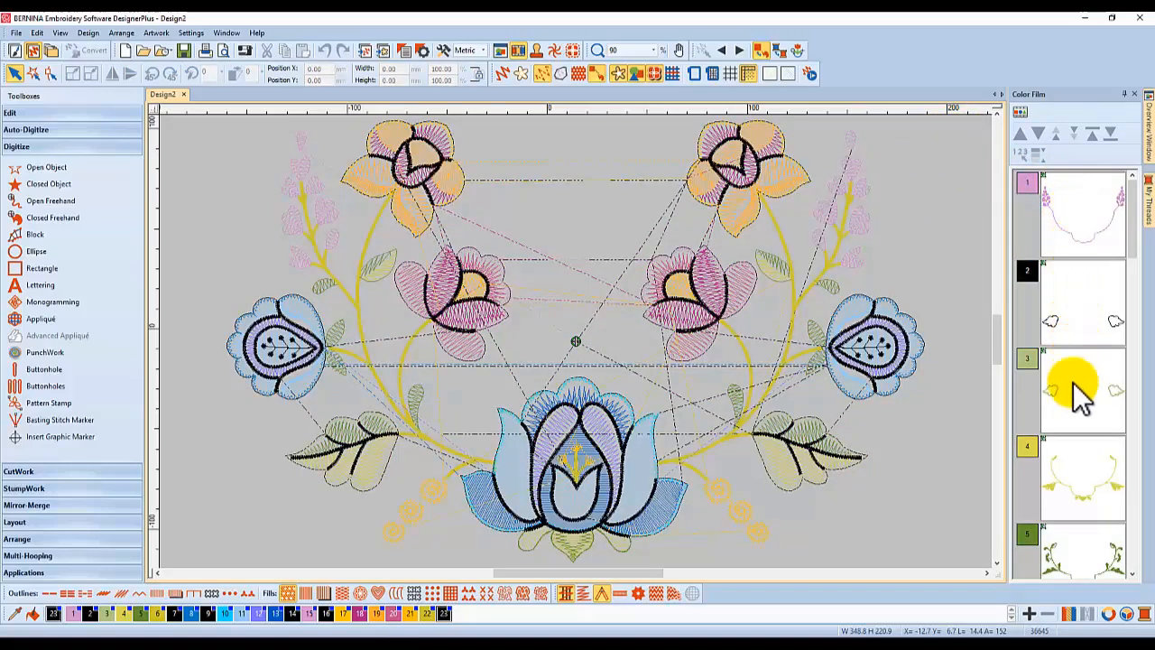
click(1081, 299)
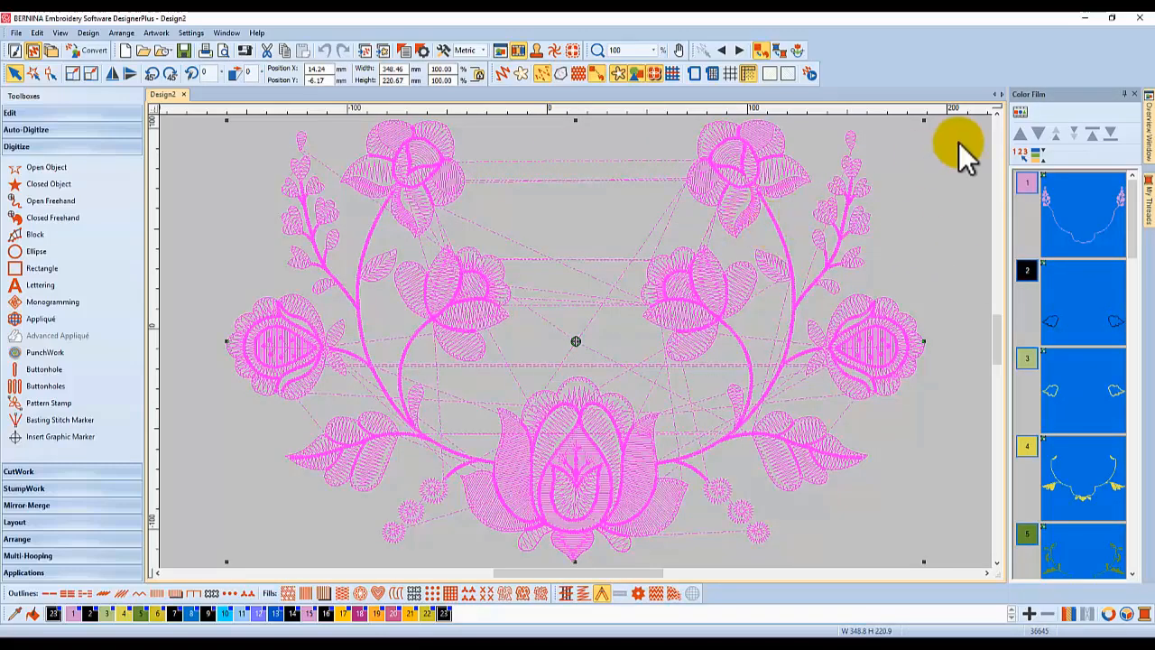
click(903, 191)
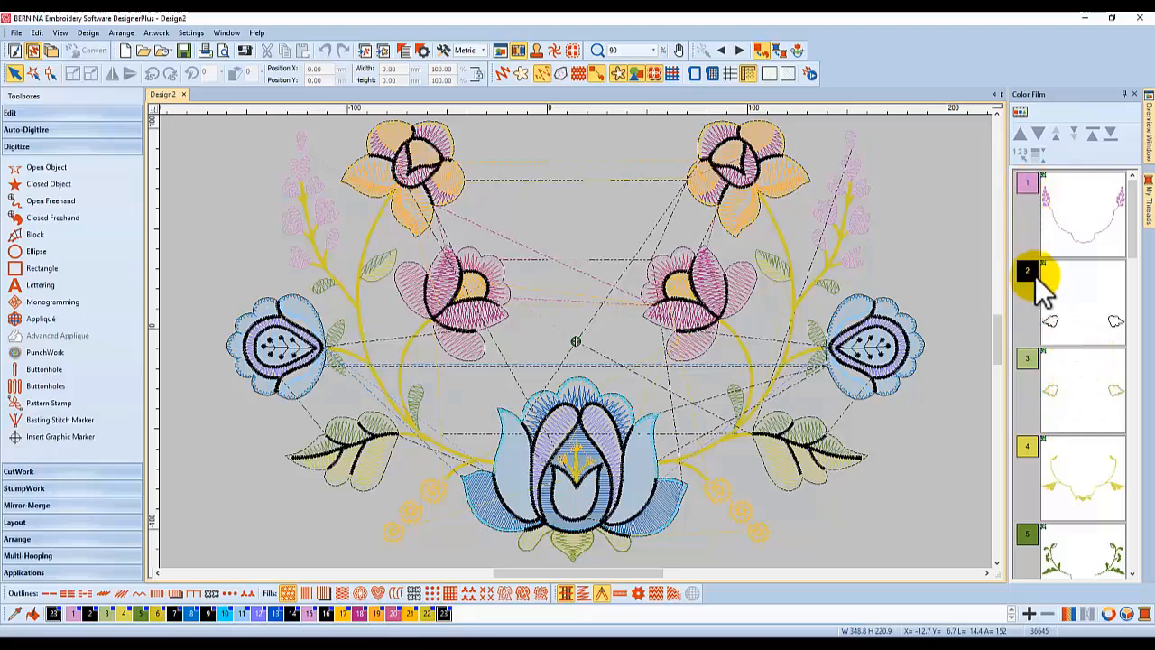
- Select the third Color Film color's leaf outlines and inspect them in Artistic View, then clear the selection
click(1074, 384)
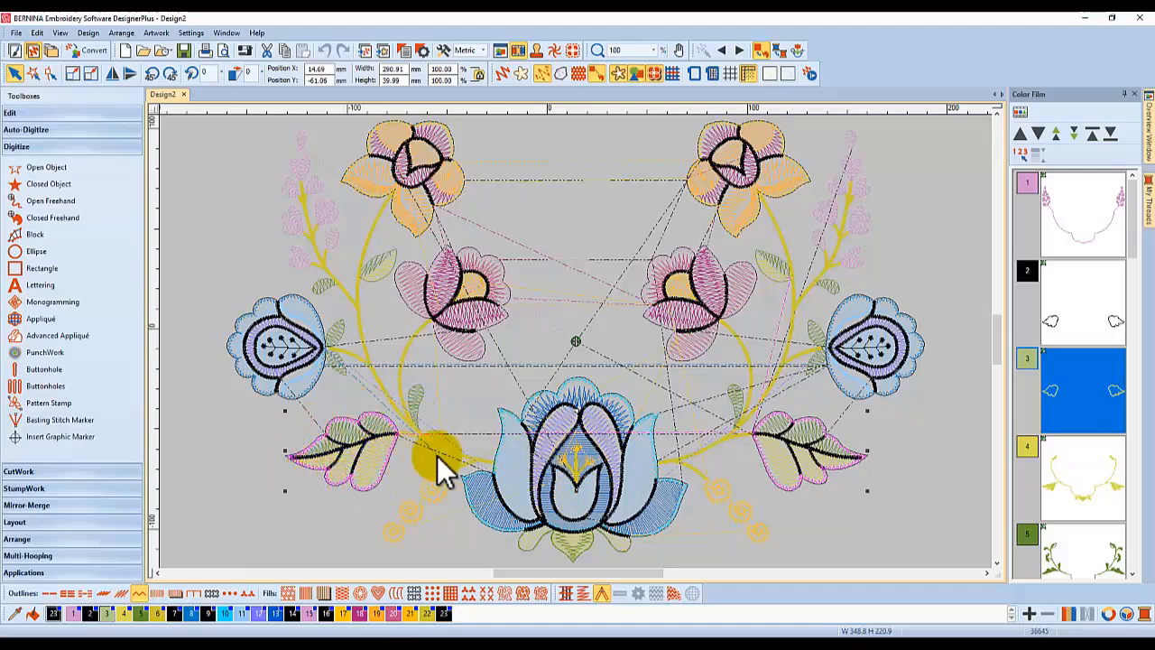
click(502, 73)
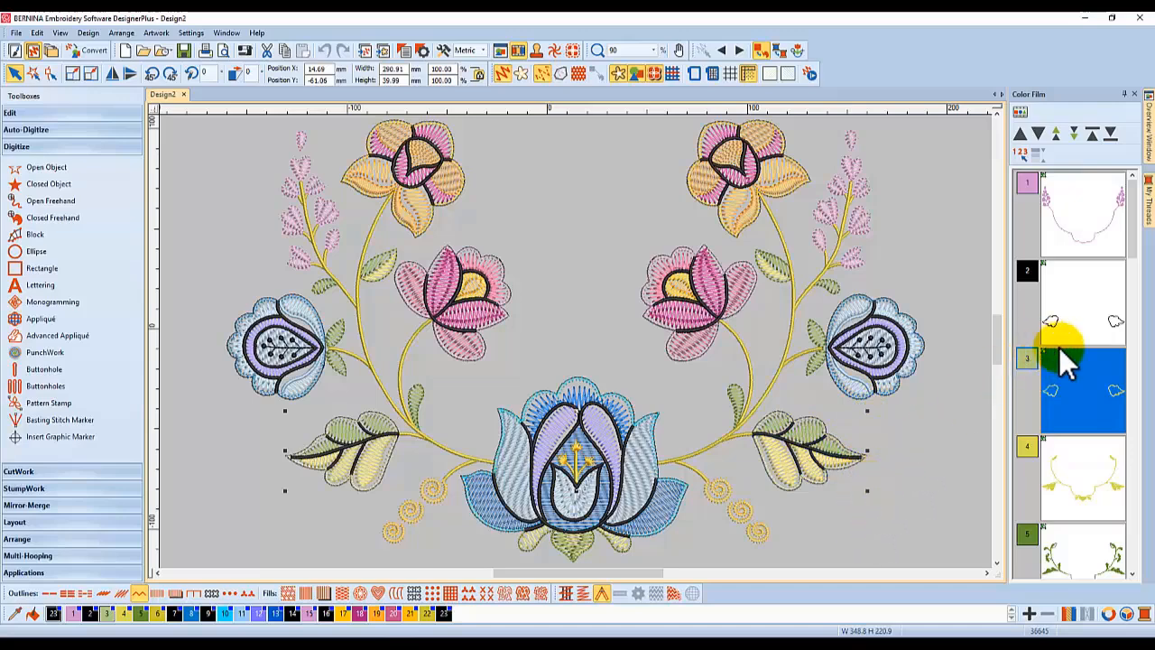
click(1091, 399)
click(1102, 380)
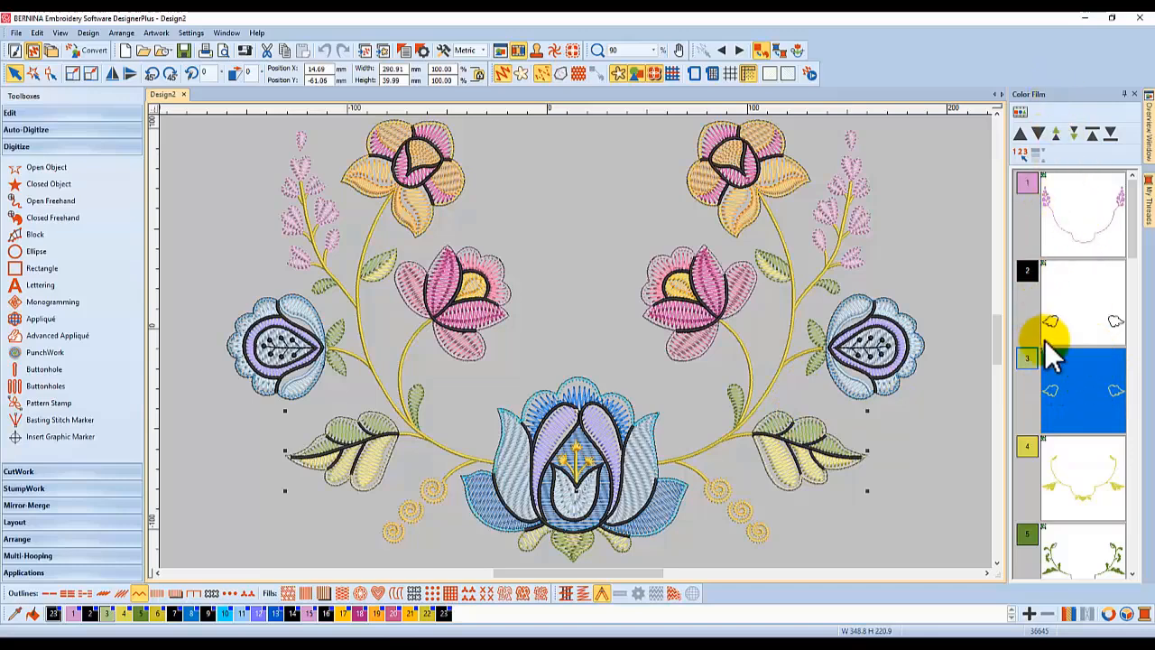
click(950, 158)
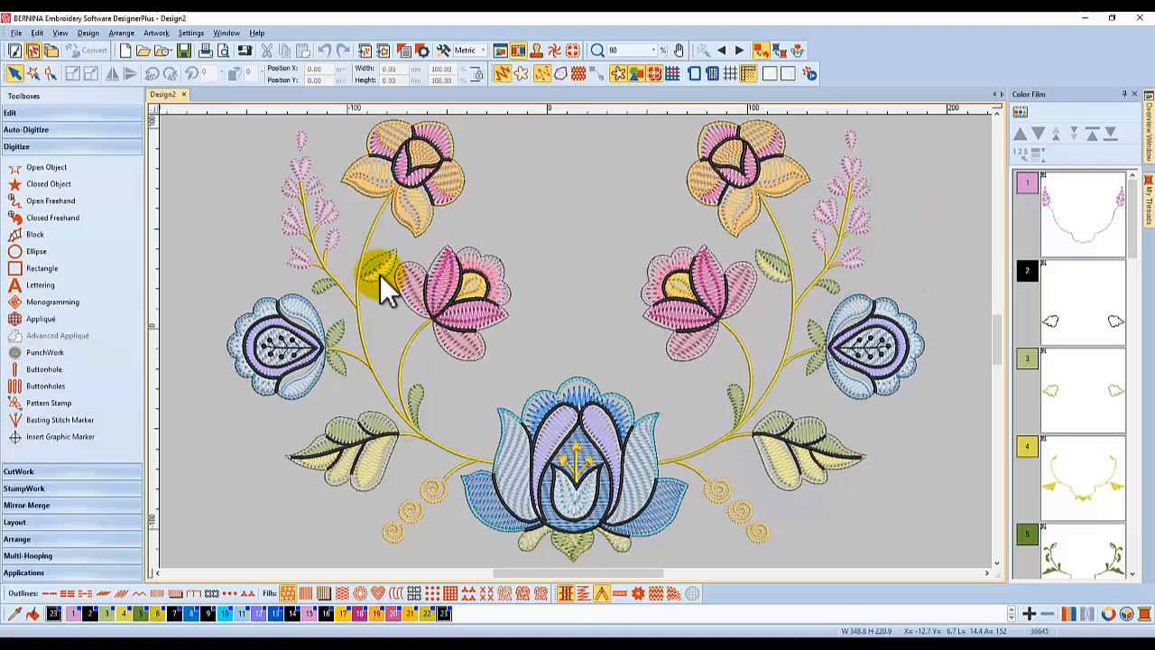
- Turn off Artistic View and select the left half of the upper-left orange flower's lowest petal to compare it with the Color Film
click(500, 74)
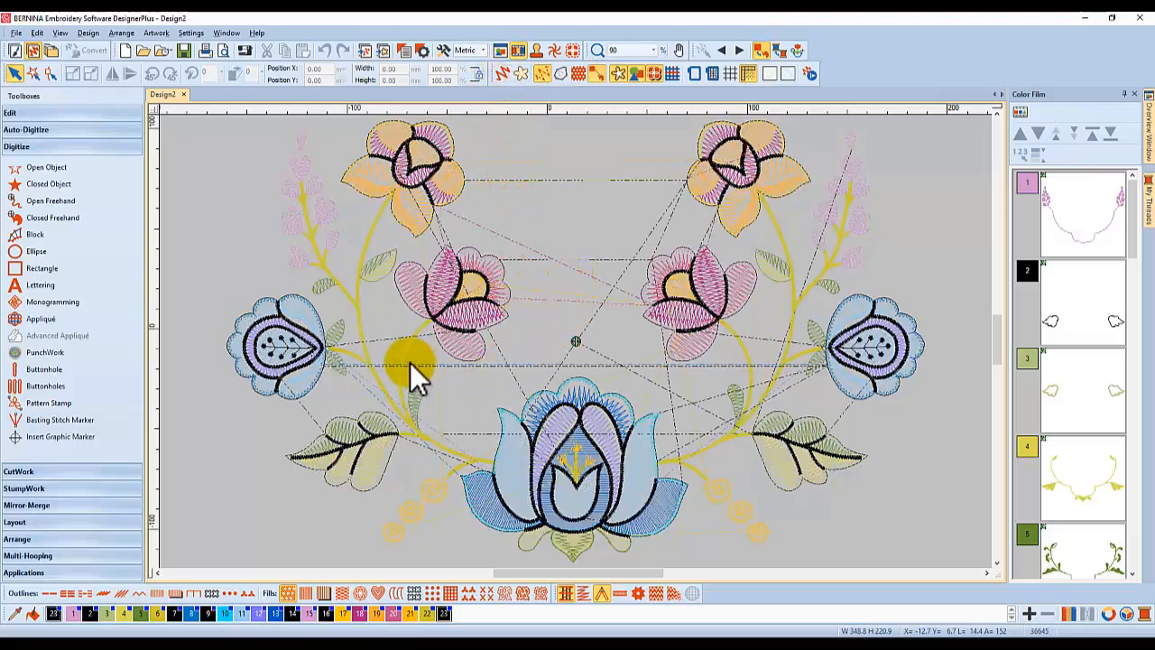
click(402, 220)
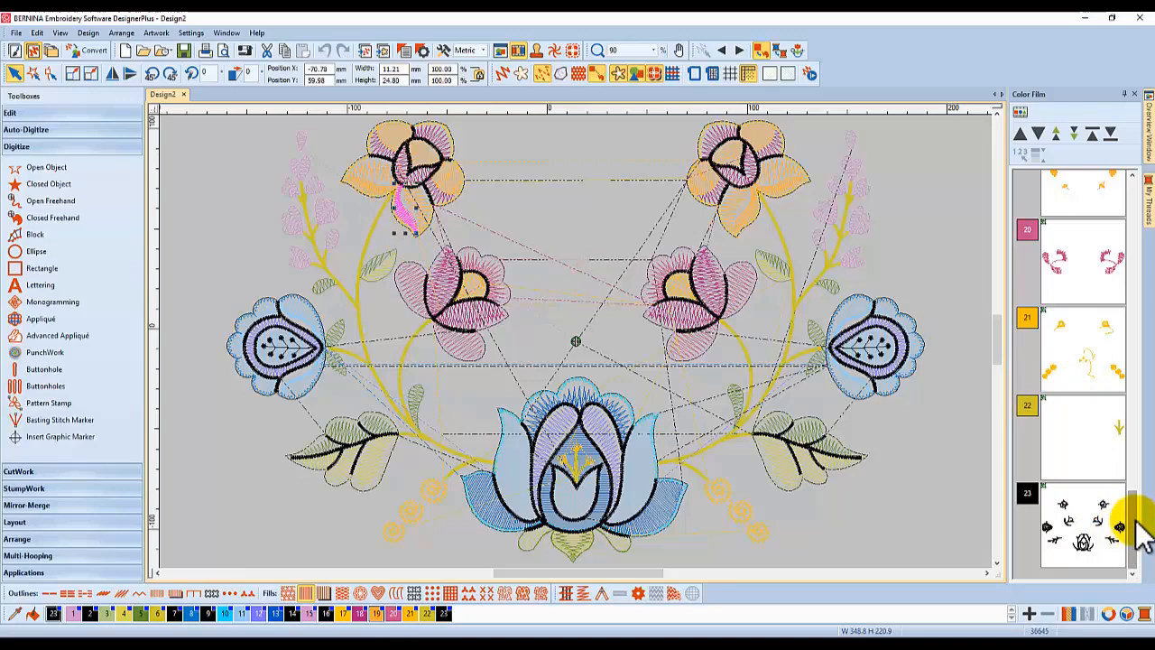
drag(1134, 532, 1119, 208)
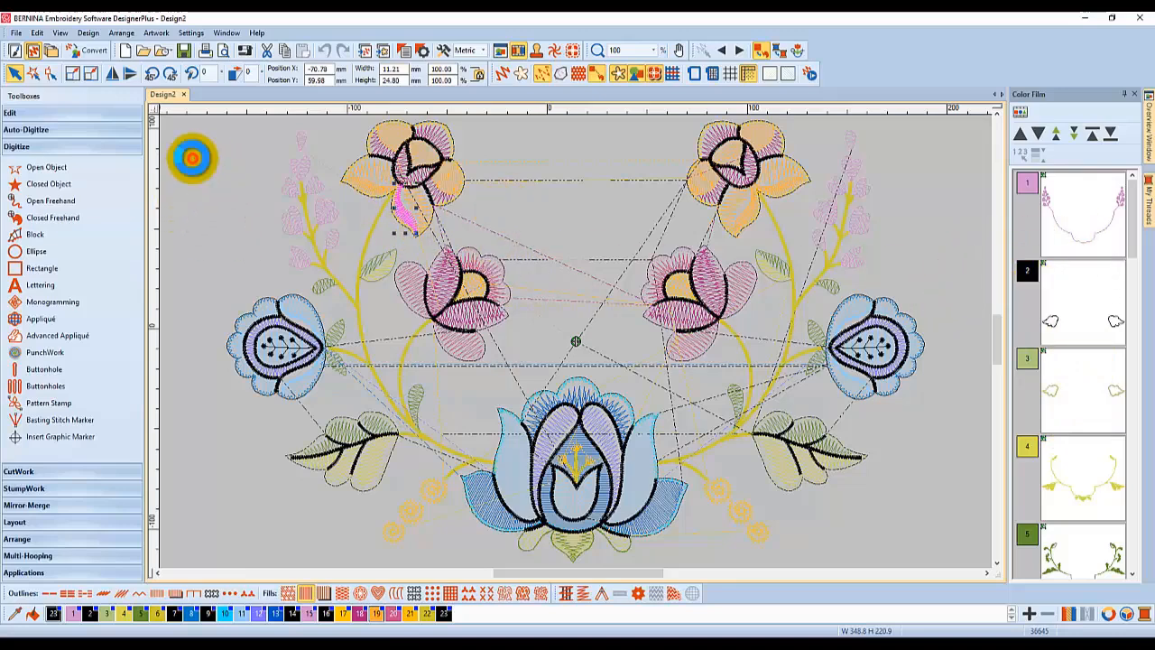
click(193, 158)
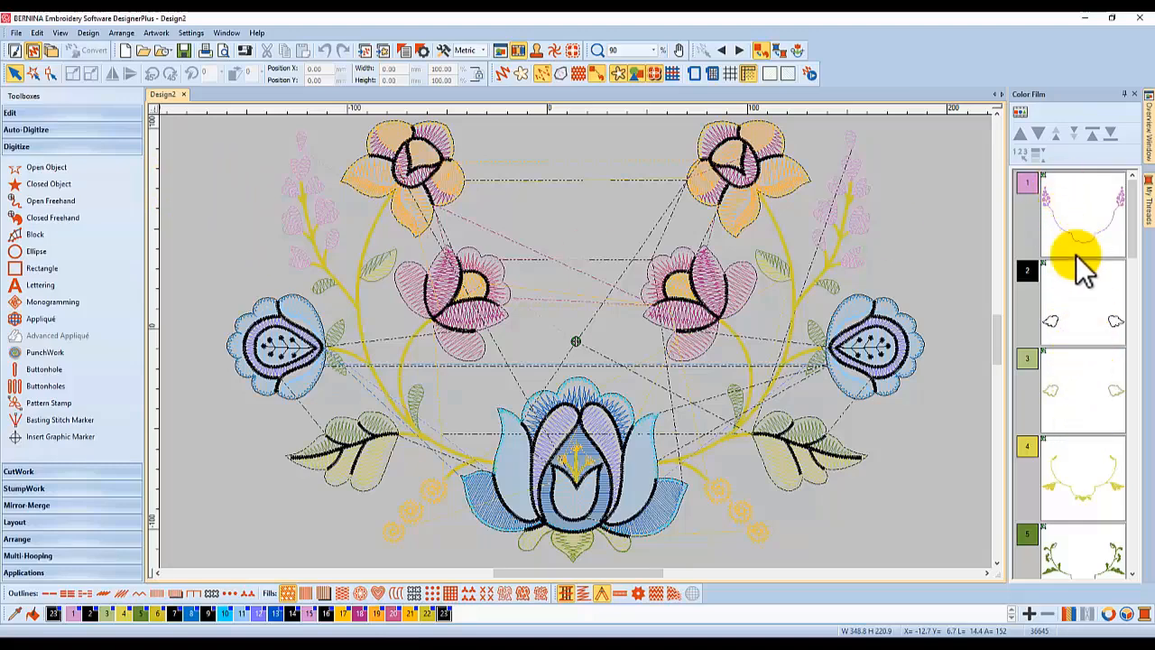
- Ungroup the whole design and check that the left half of the upper-left orange flower's lowest petal can be selected separately
right_click(701, 185)
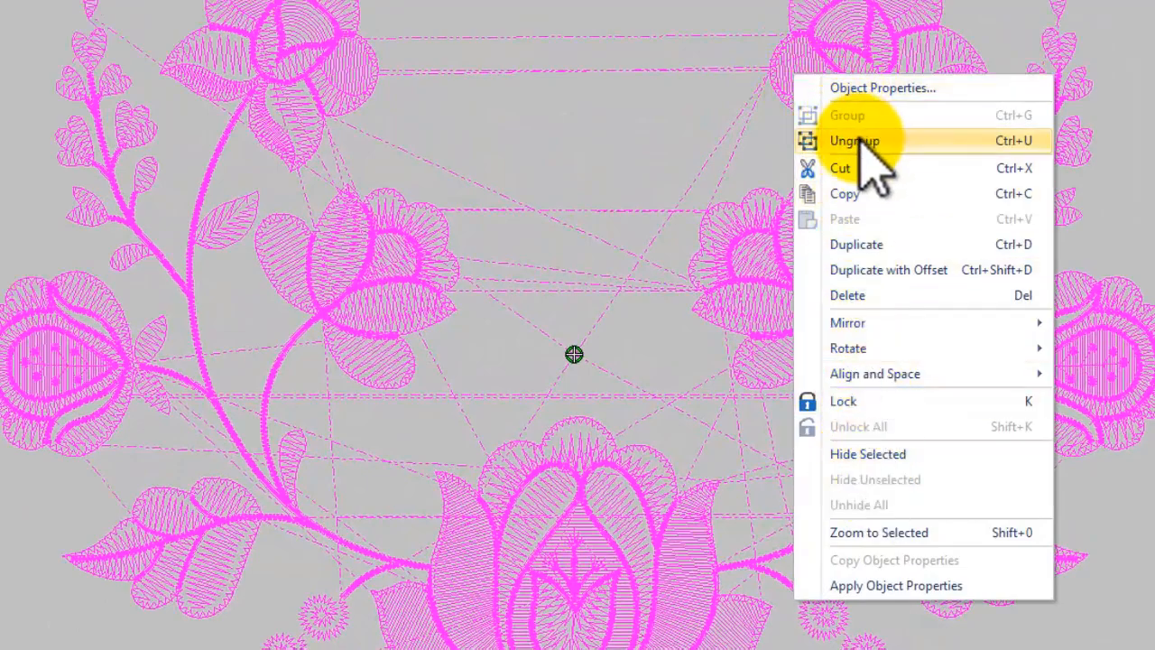
click(860, 142)
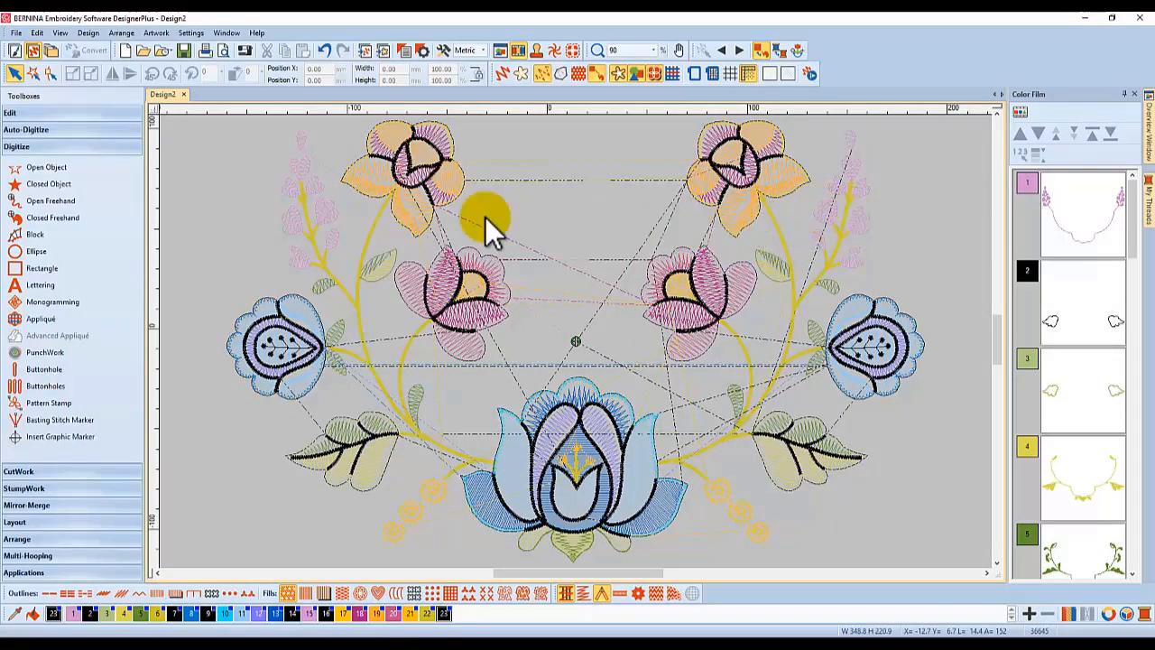
click(398, 218)
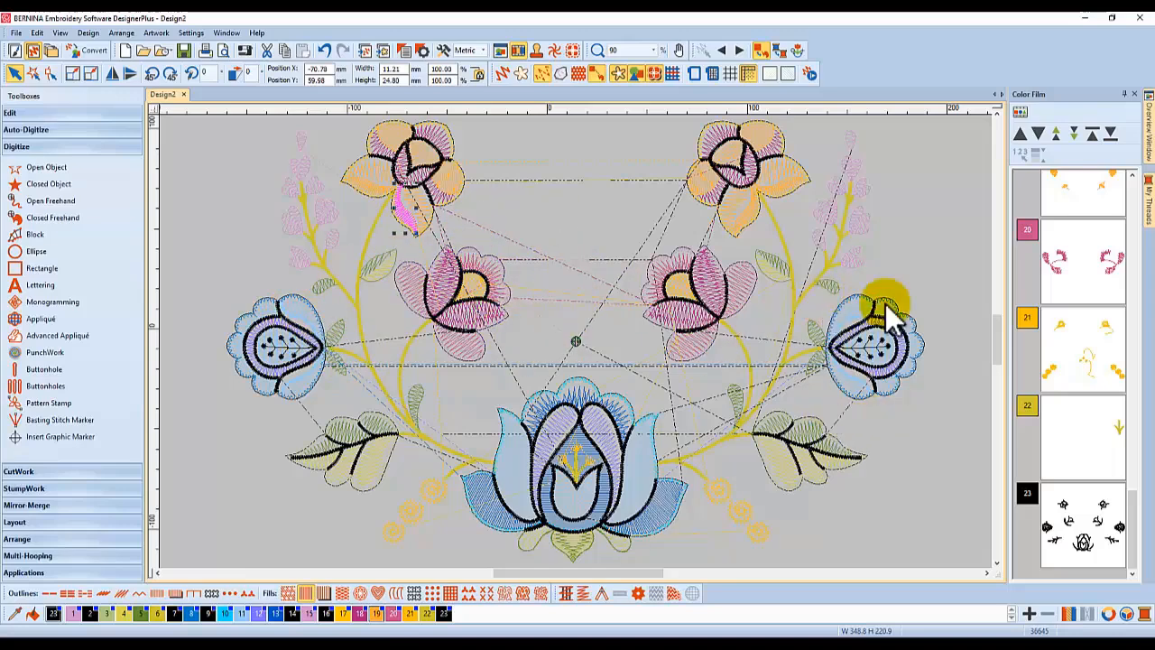
click(947, 150)
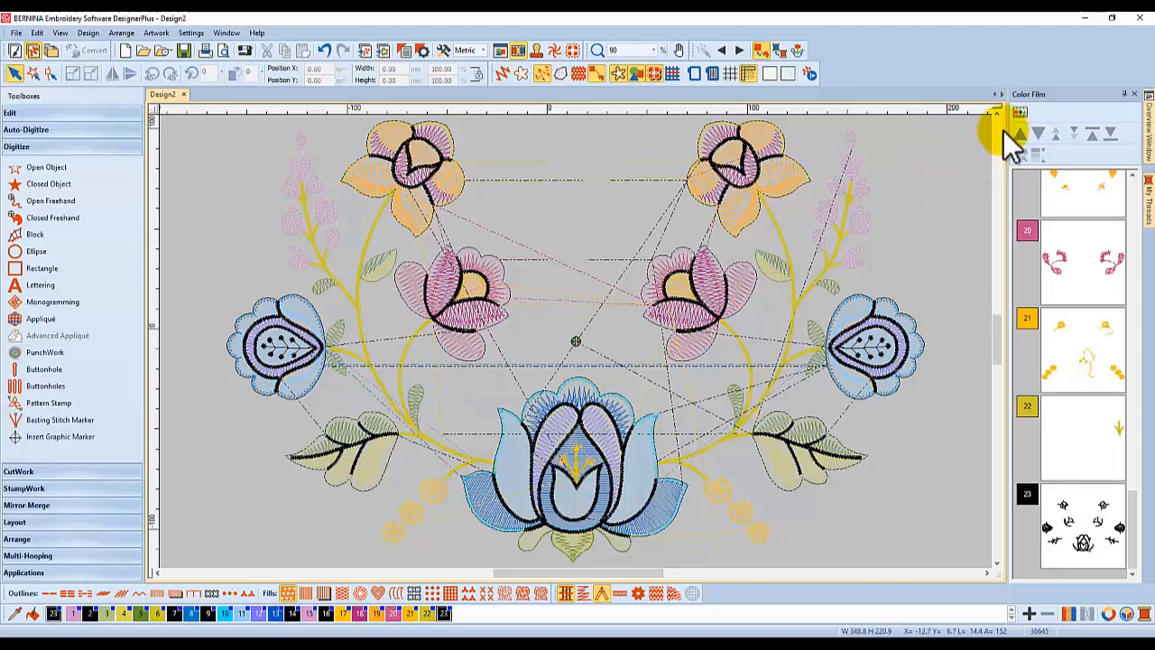
- Show individual objects in the Color Film and select the left half of the upper-left orange flower's lowest petal
scroll(1063, 324, up, 5)
scroll(1063, 325, up, 10)
scroll(1069, 325, up, 4)
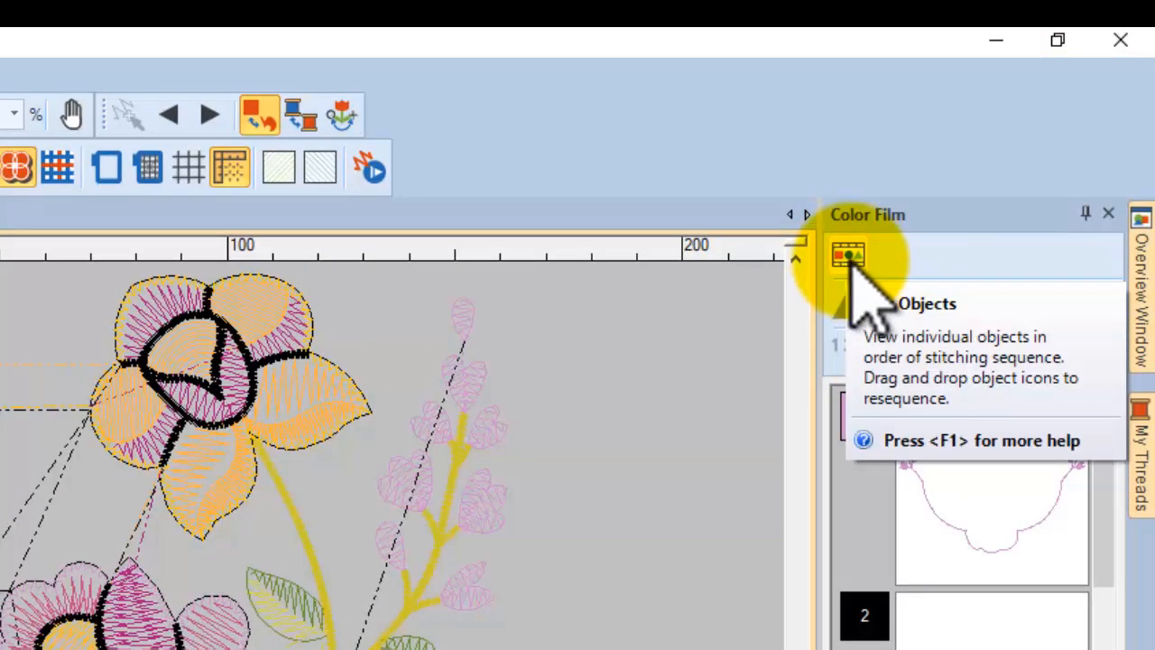
click(850, 258)
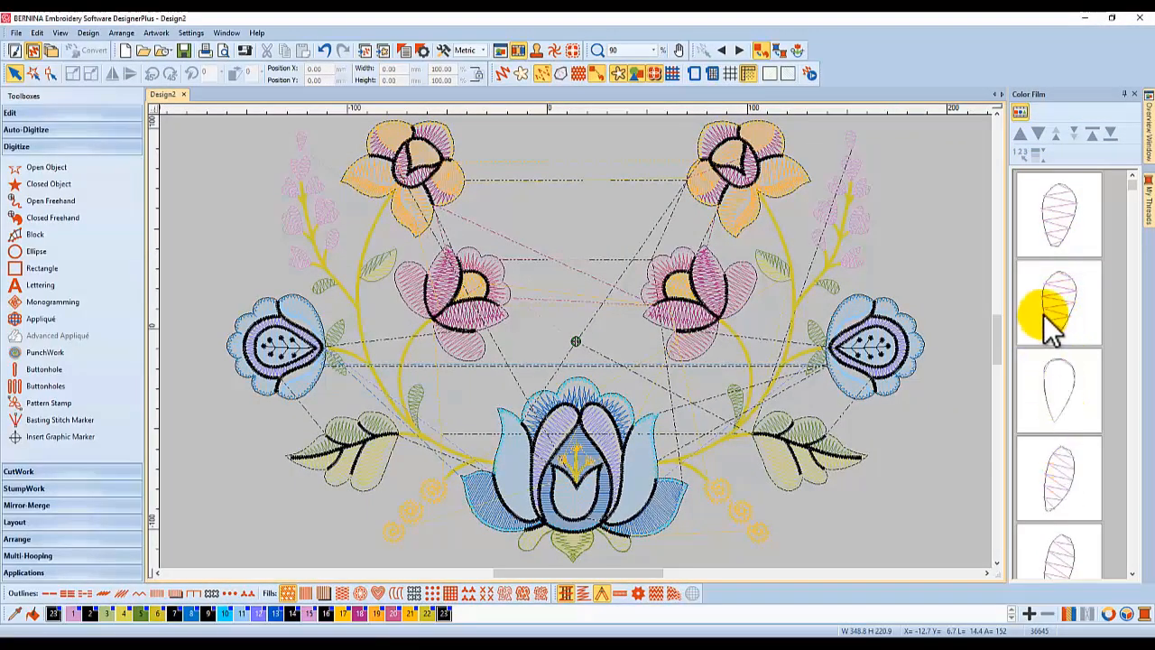
click(398, 204)
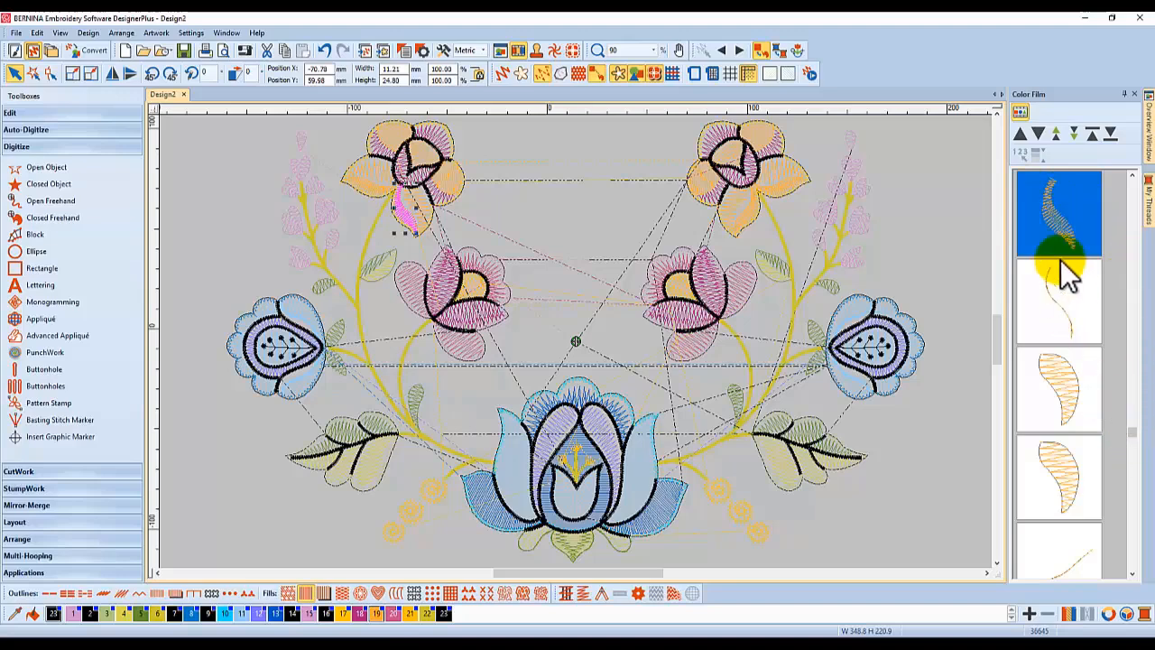
- Move the right half of the orange flower's lowest petal one place earlier in the stitching sequence
drag(1069, 291, 1060, 215)
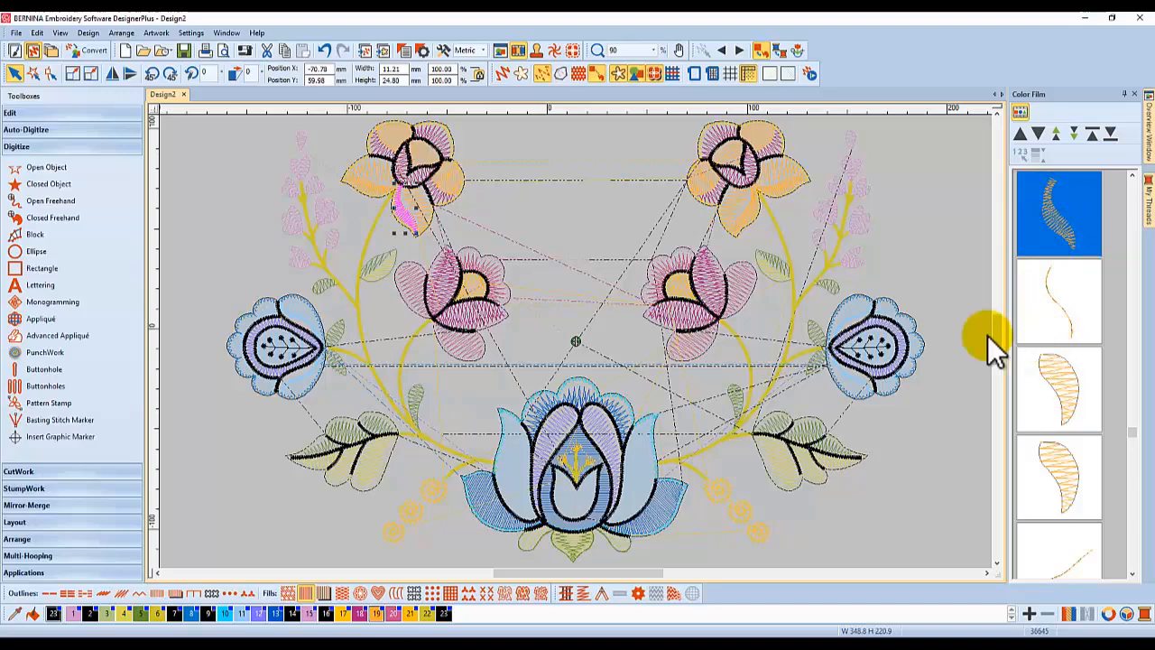
click(1056, 469)
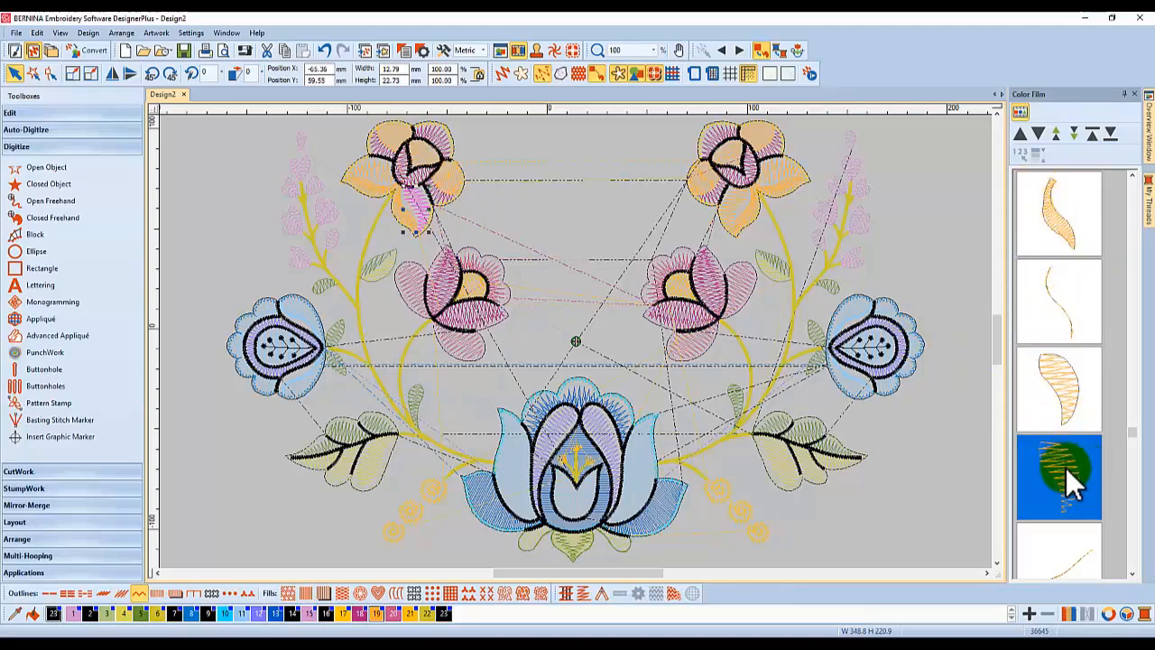
click(1065, 388)
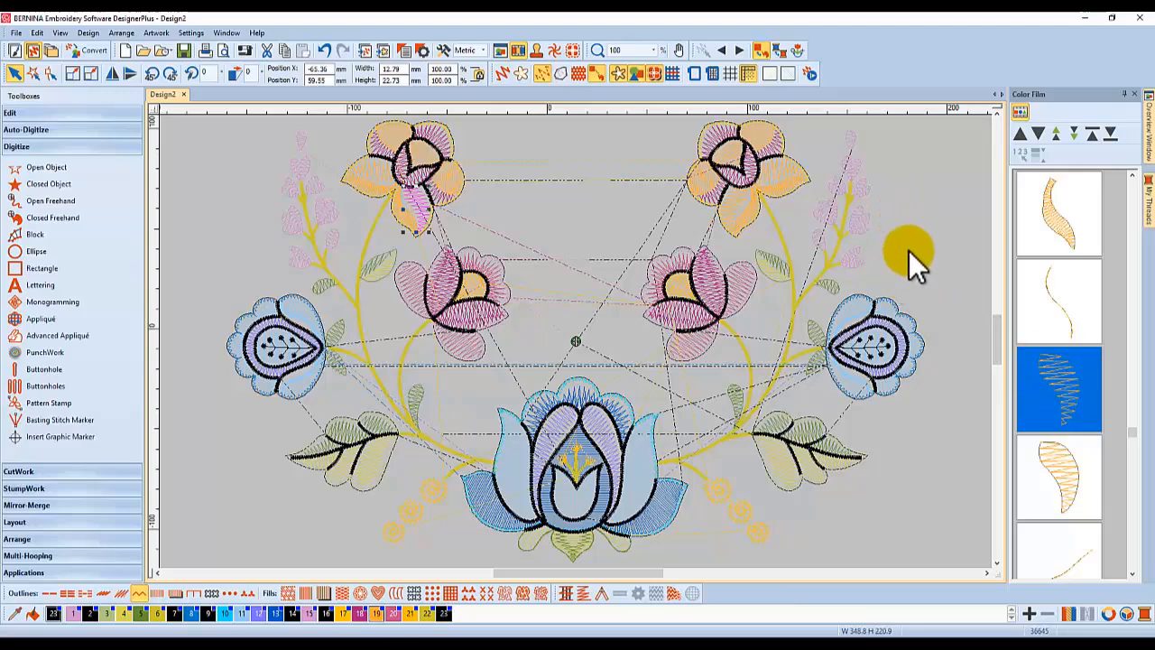
- Add the petal's neighboring fill and line objects to the Color Film selection, check the selected sequence, and clear the selection
ctrl+click(1067, 316)
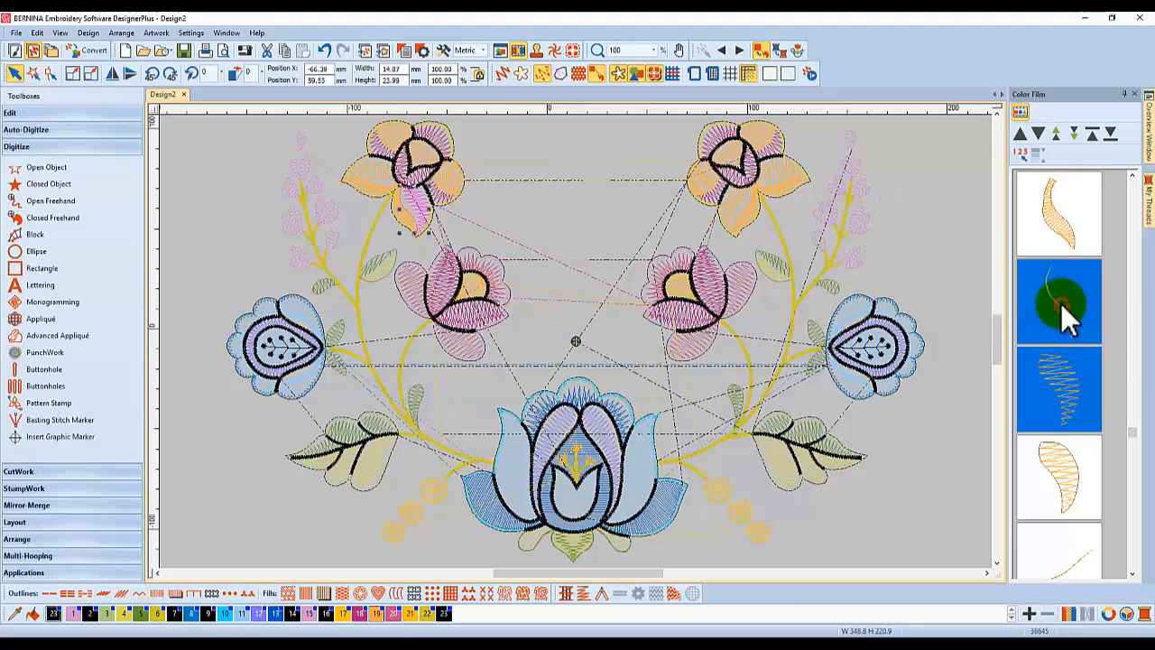
ctrl+click(1052, 211)
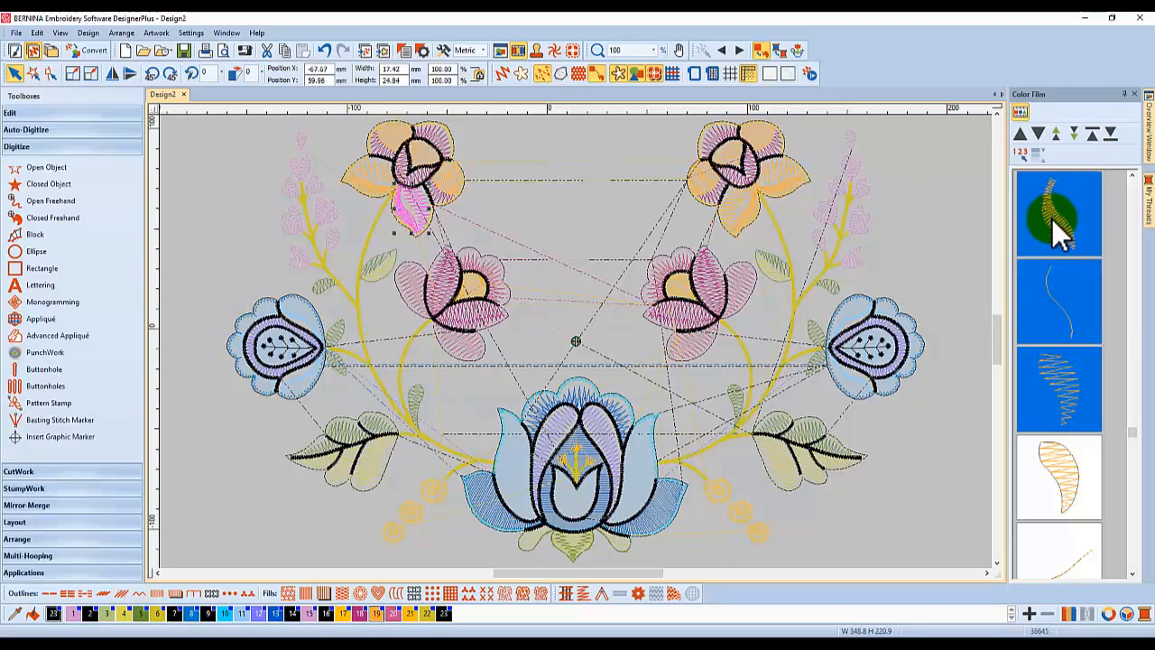
ctrl+click(1062, 479)
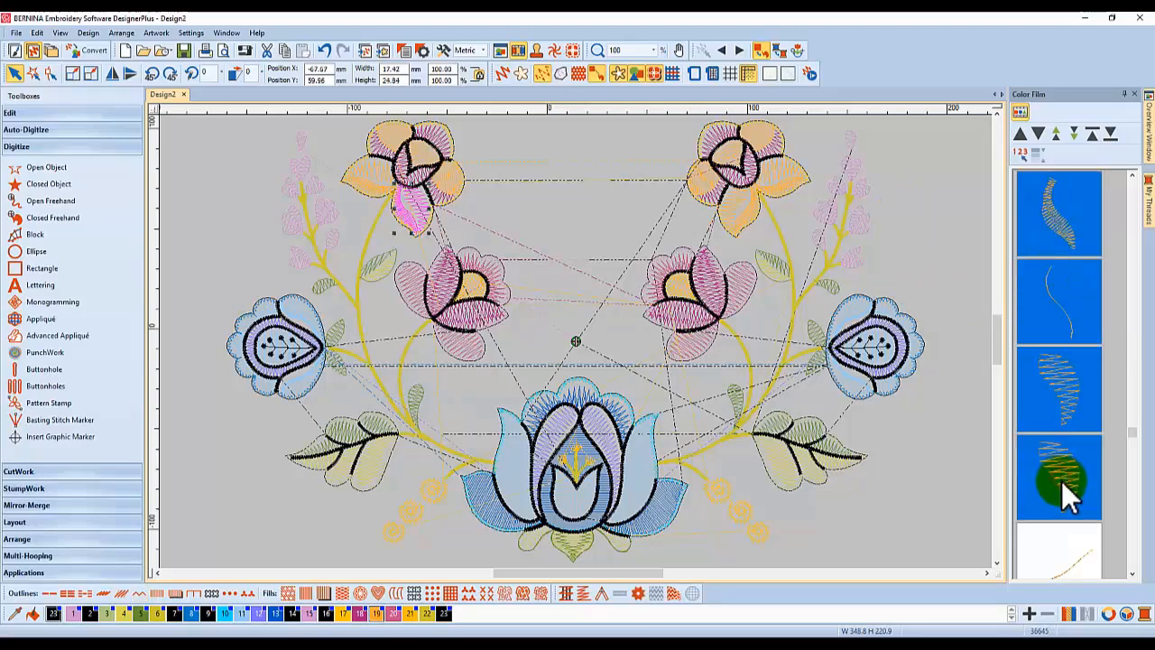
ctrl+click(1066, 545)
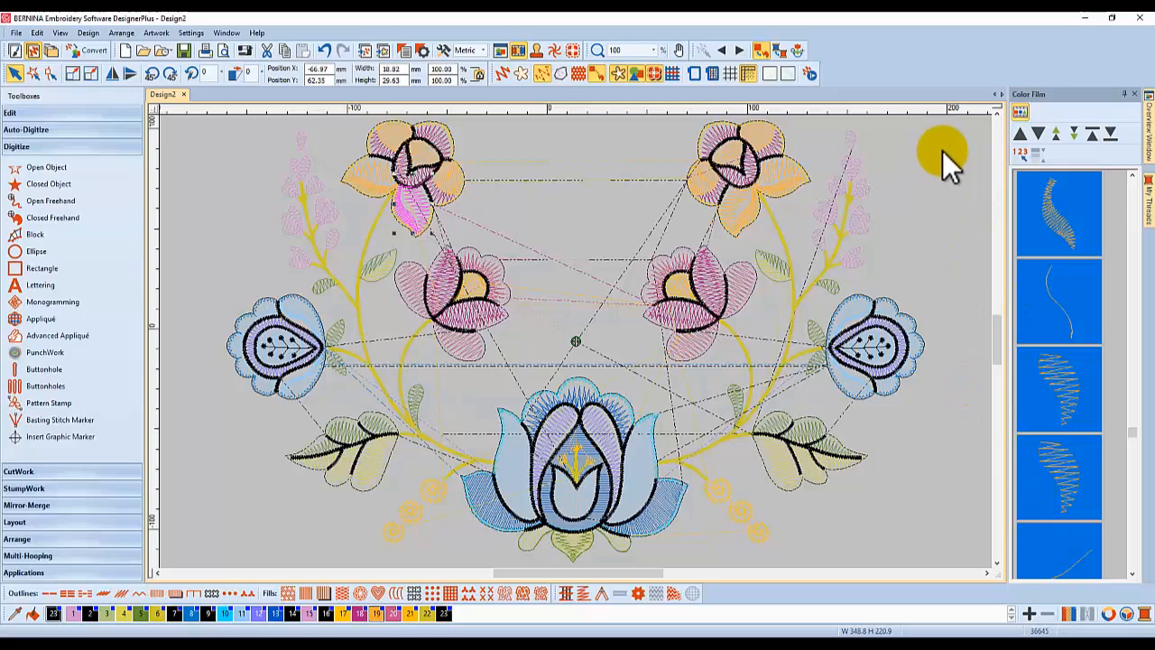
click(1137, 435)
drag(1134, 432, 1135, 437)
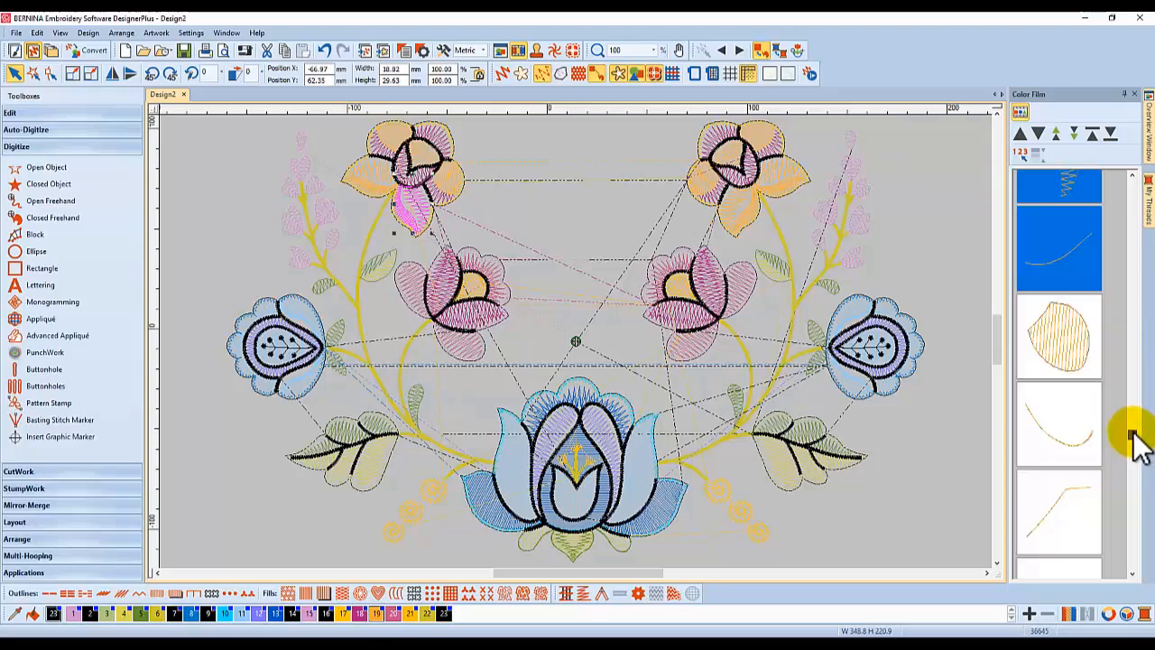
click(1065, 245)
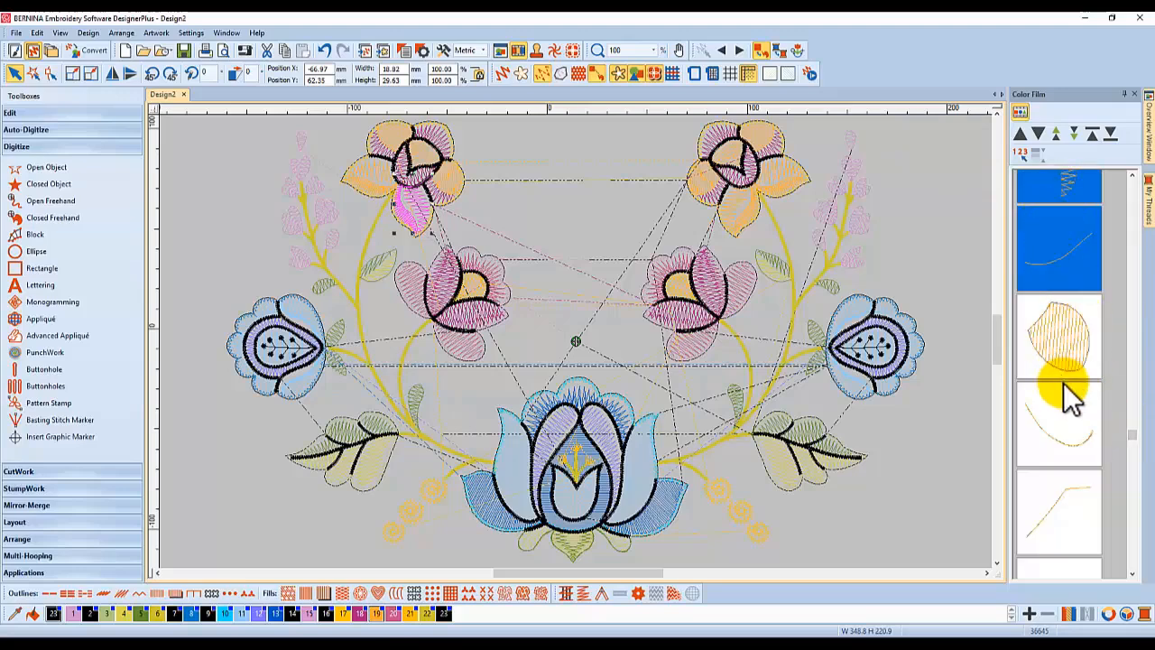
click(1058, 254)
click(1065, 240)
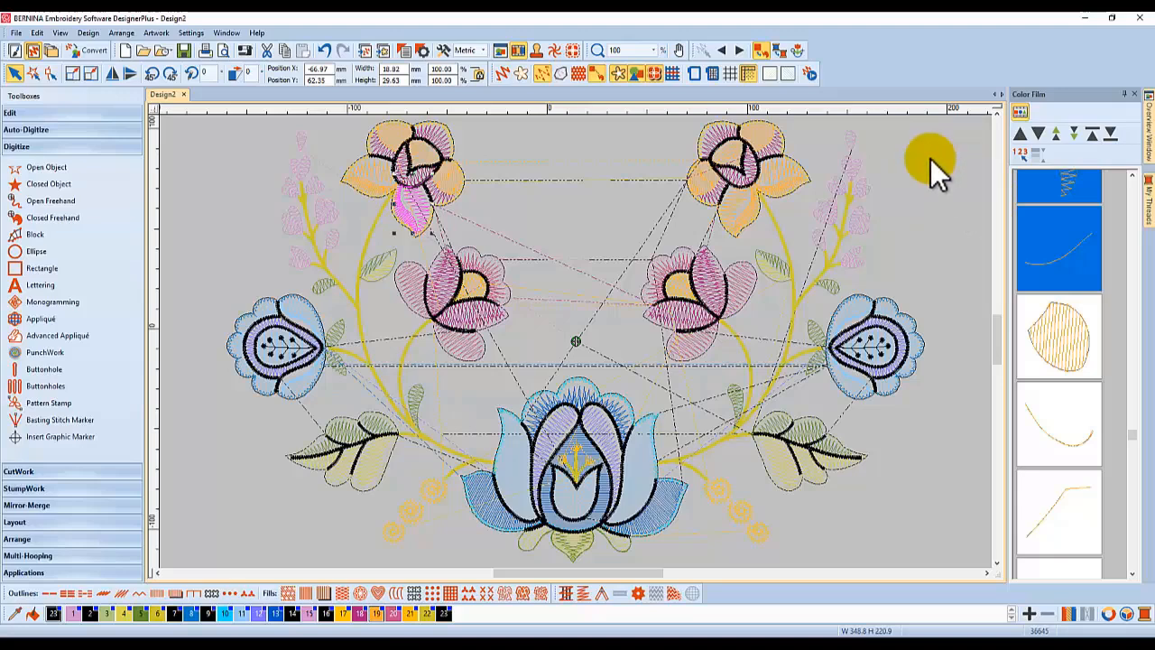
click(948, 203)
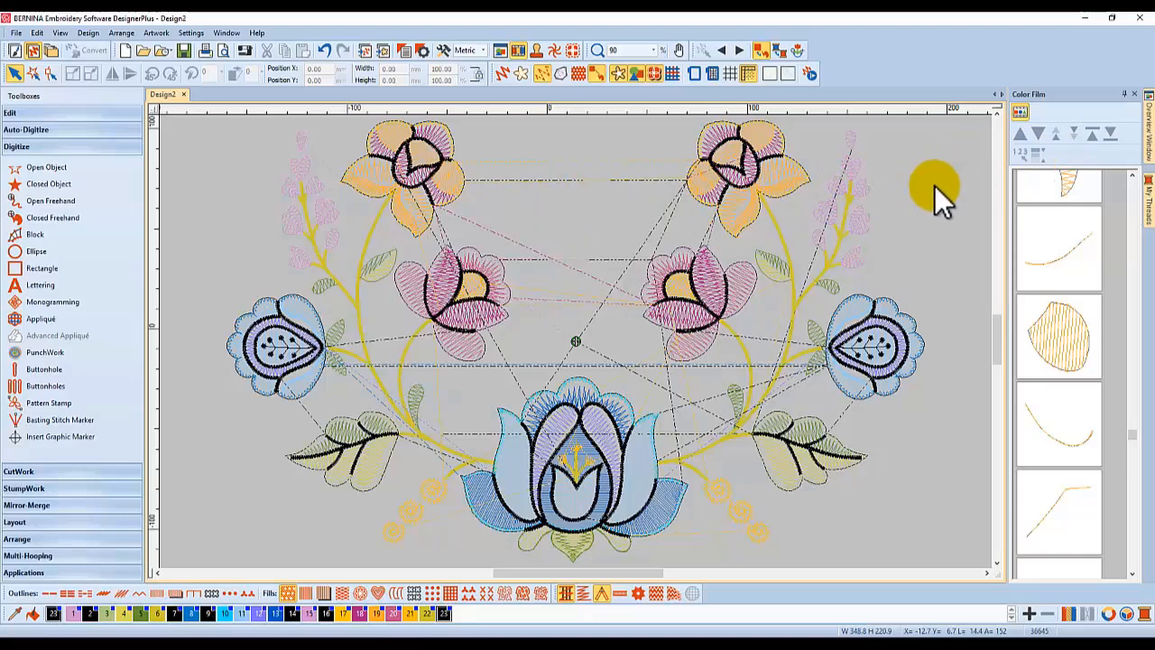
click(887, 311)
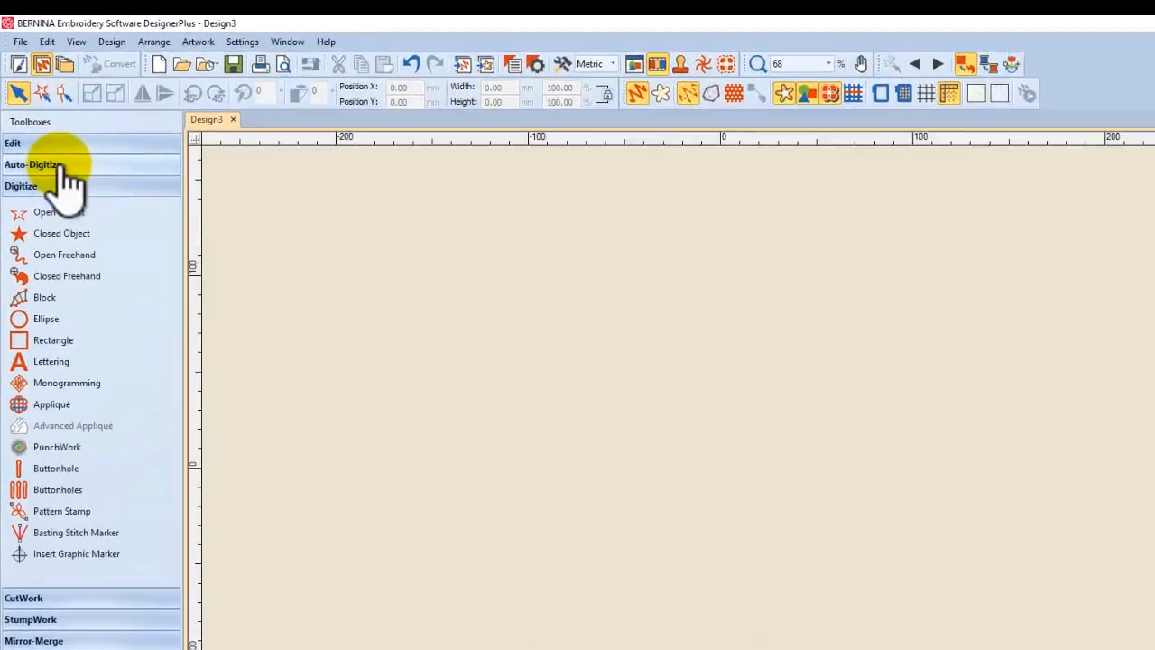
- Insert the daisy1.emf artwork from the Clip Art folder as a bitmap into the blank design
click(47, 131)
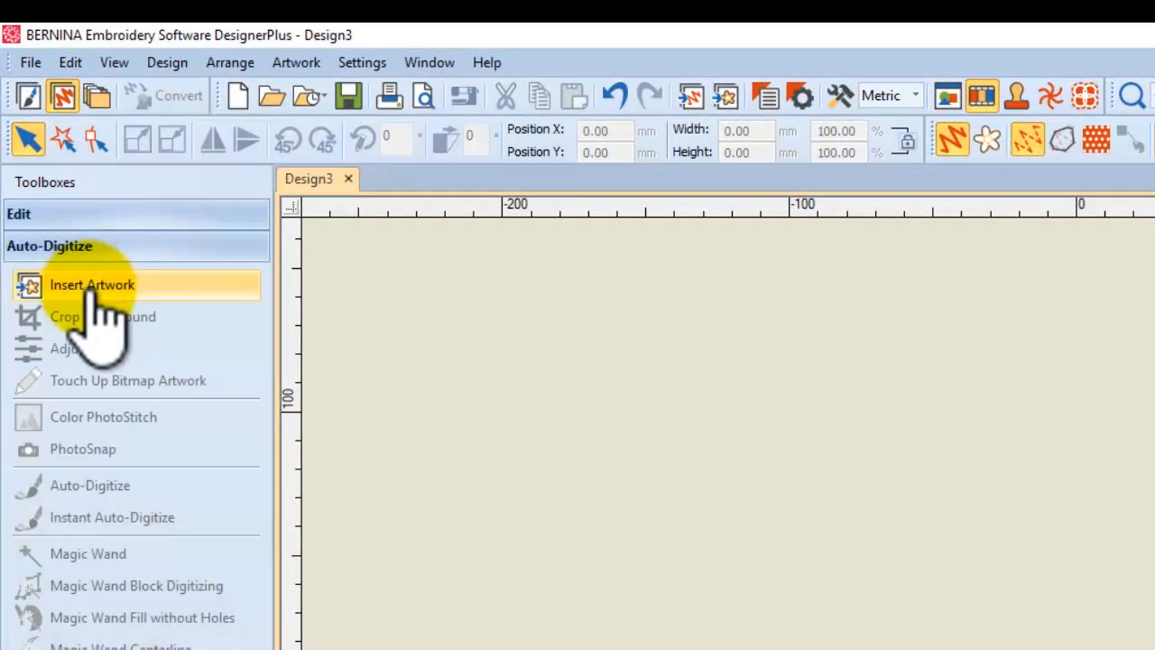
click(92, 286)
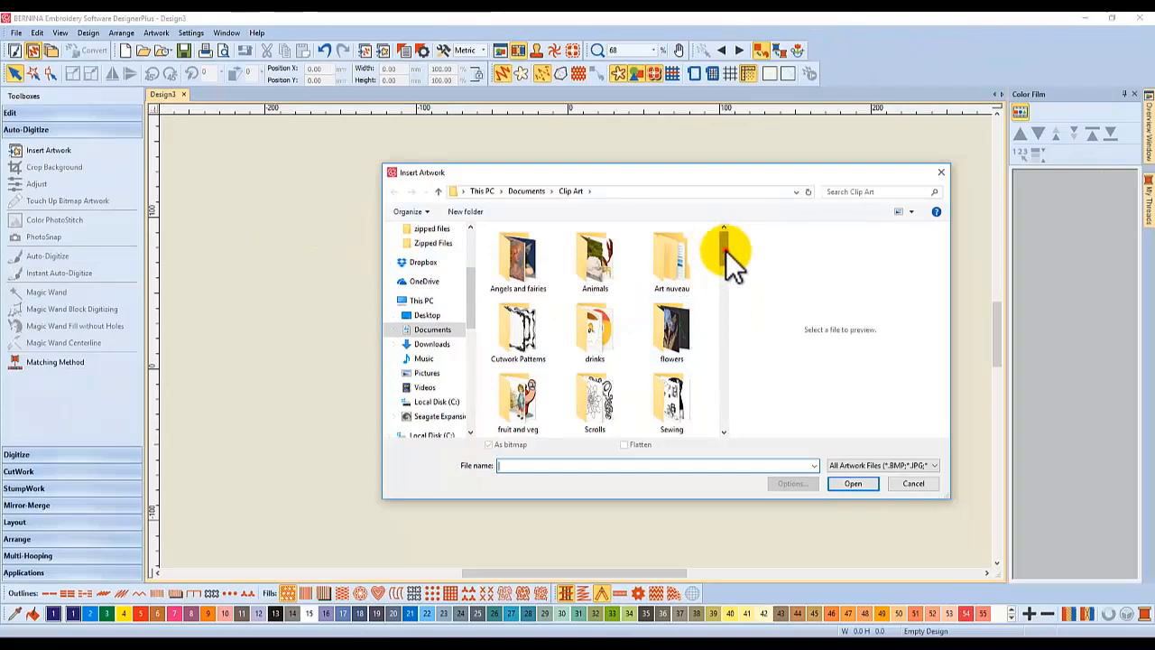
drag(725, 251, 729, 313)
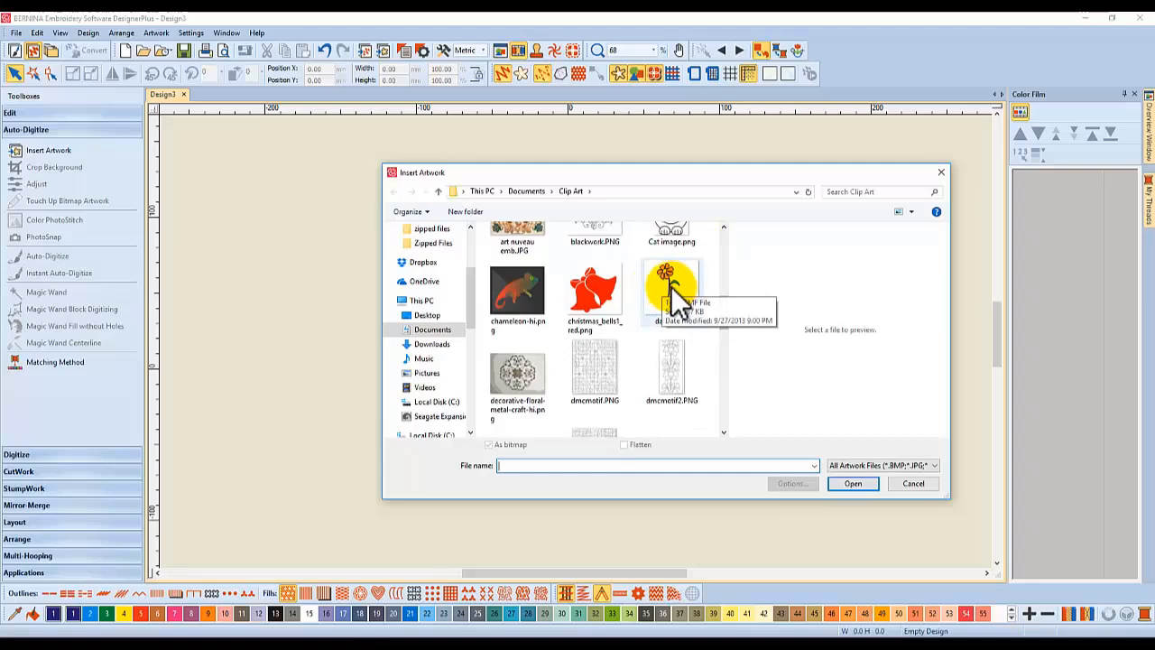
click(670, 286)
click(832, 480)
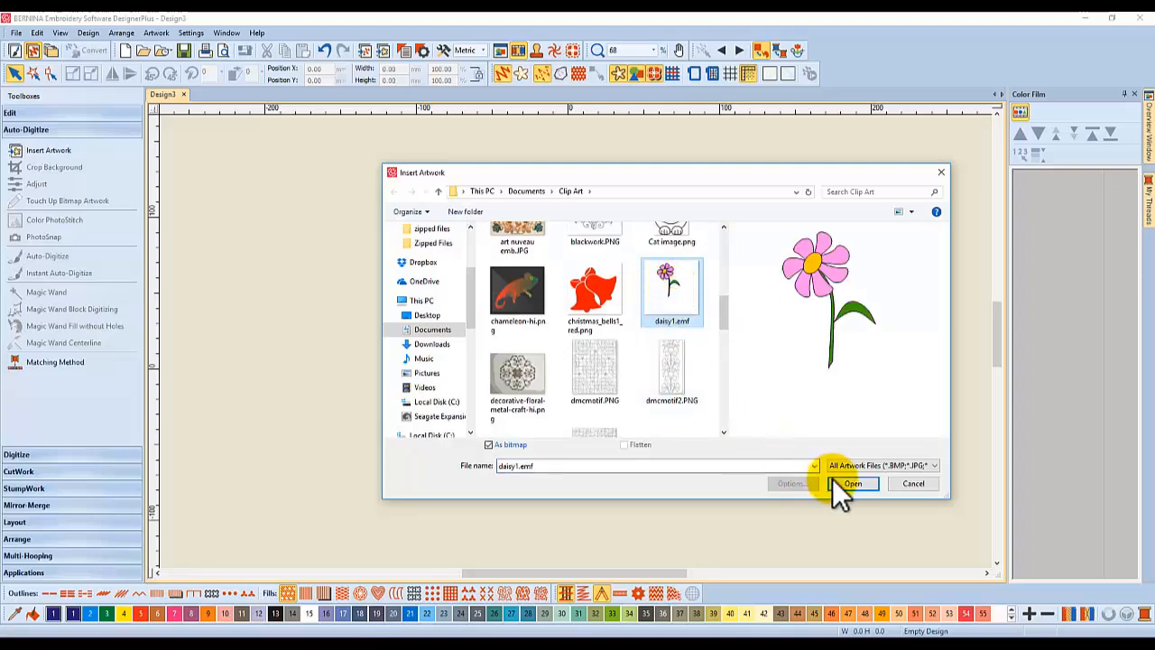
click(842, 484)
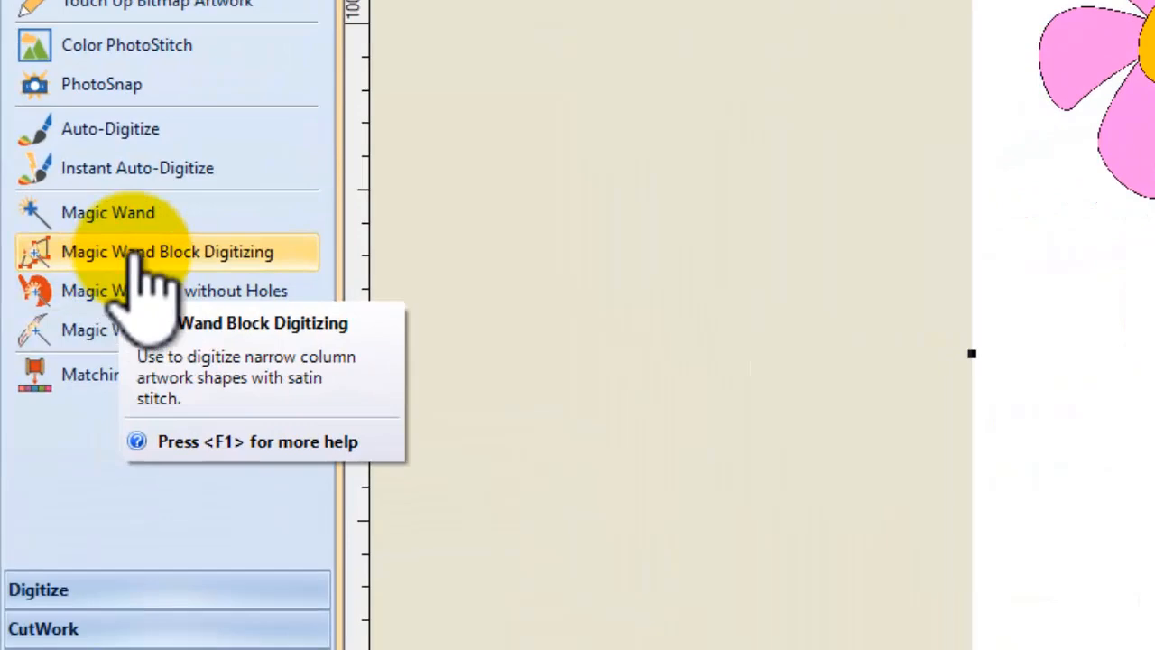
- Start Magic Wand on the daisy artwork and accept the bitmap preparation with colors reduced to 5
click(130, 215)
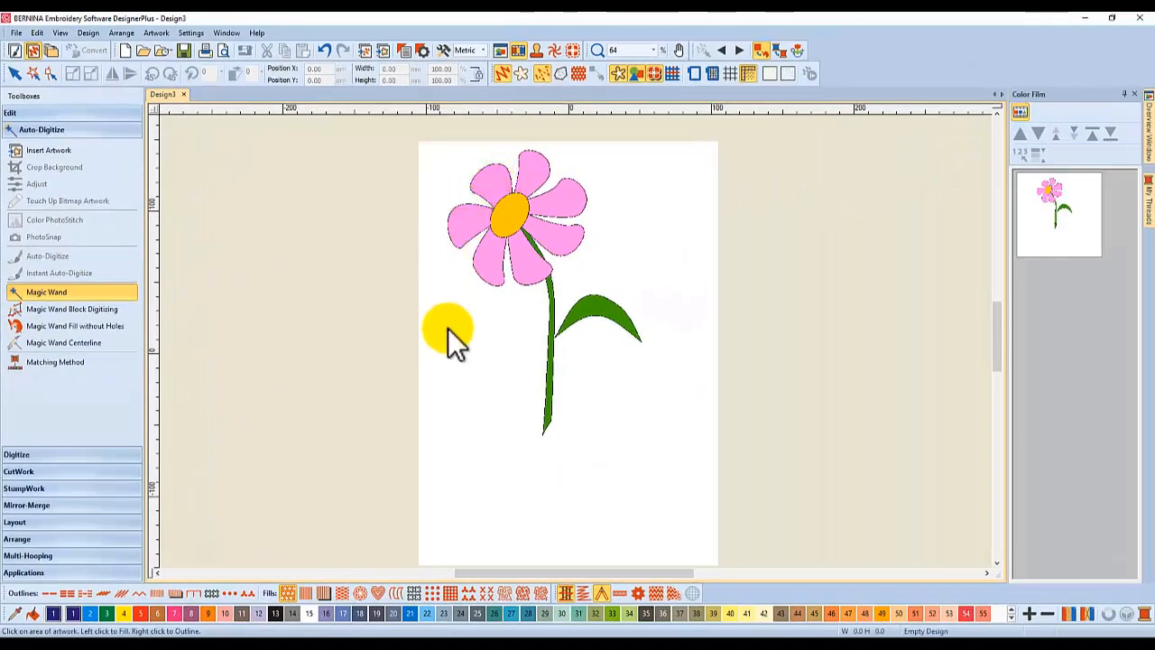
click(507, 326)
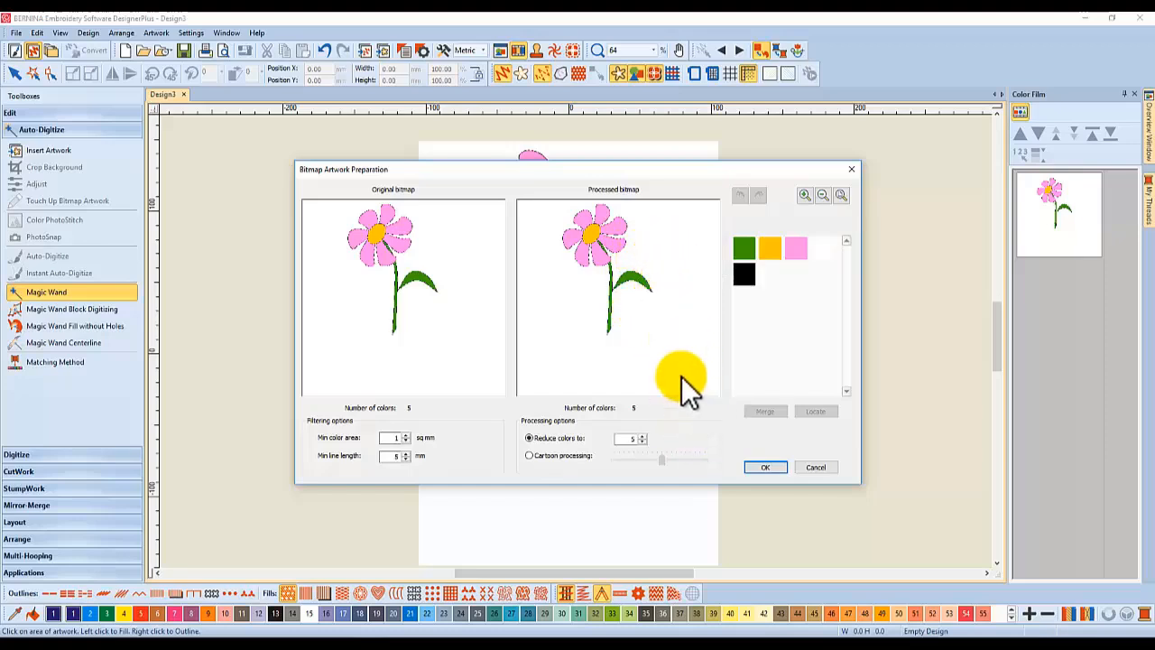
click(765, 467)
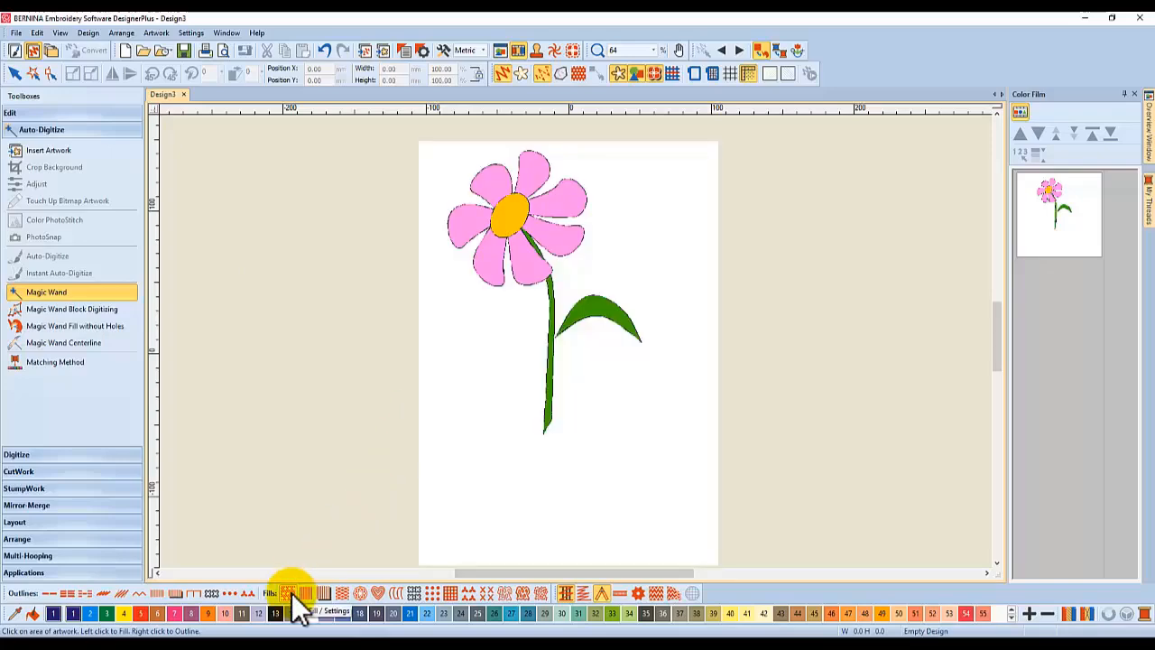
- Digitize each of the daisy's pink petals as a filled object with Magic Wand
click(466, 237)
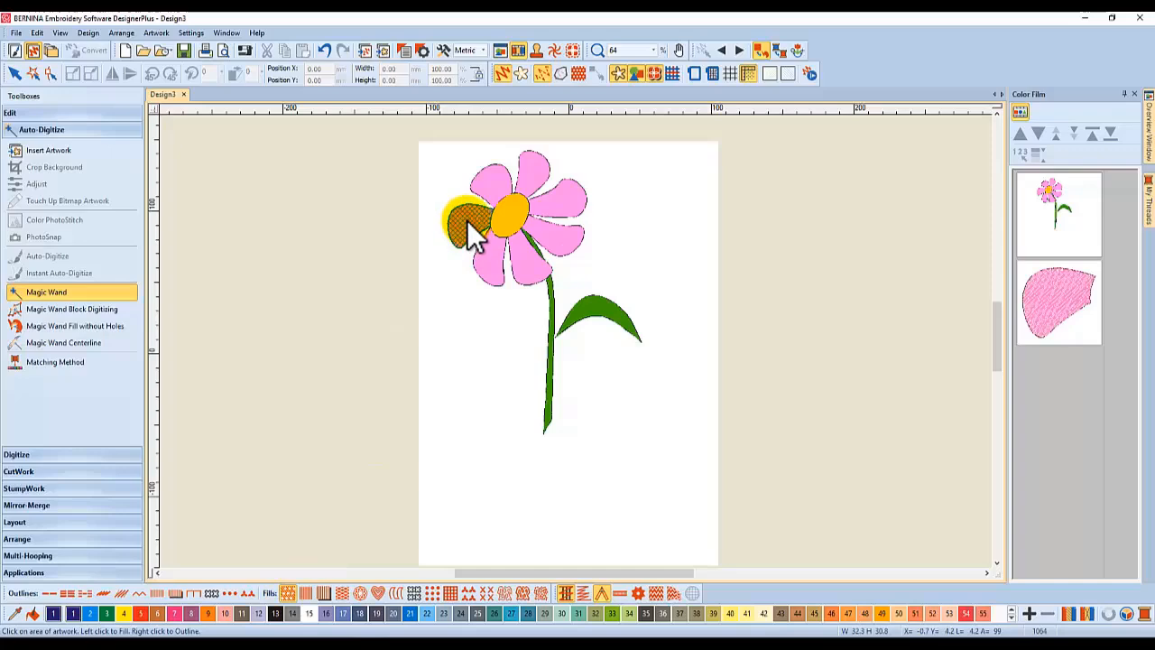
click(557, 239)
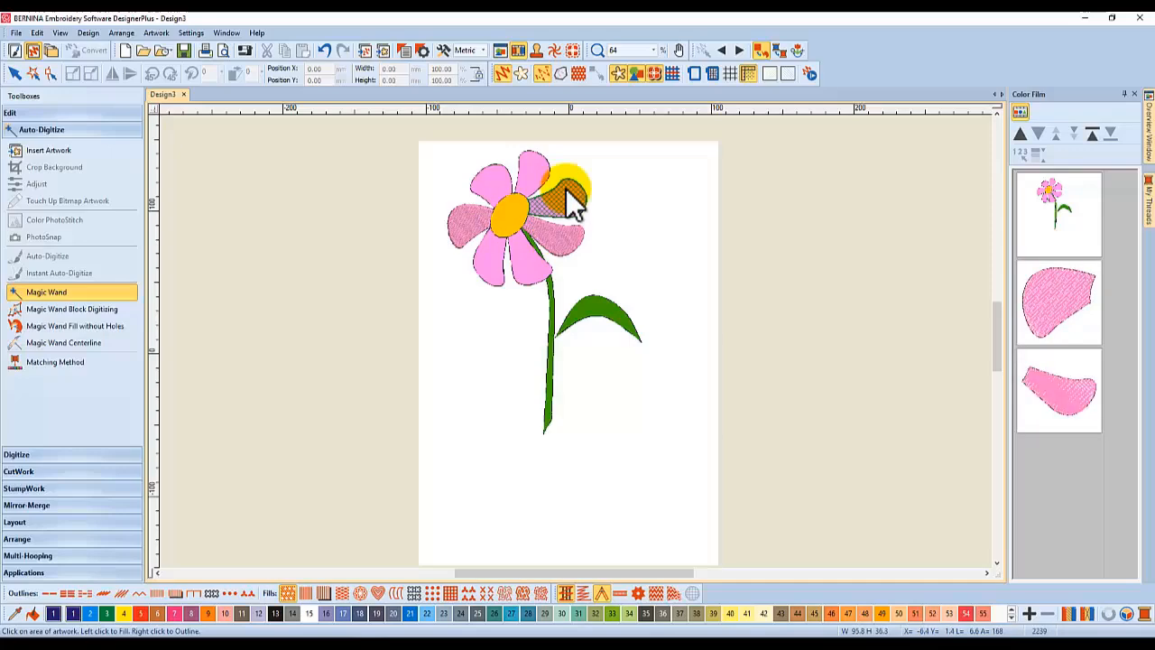
click(536, 170)
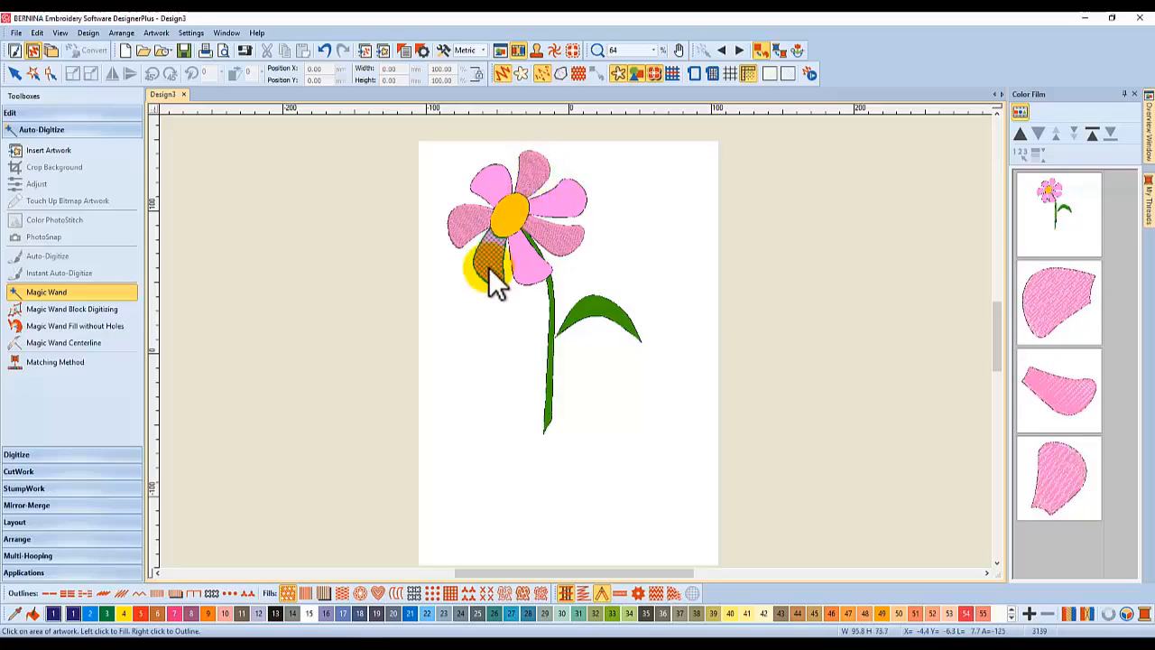
click(487, 268)
click(522, 273)
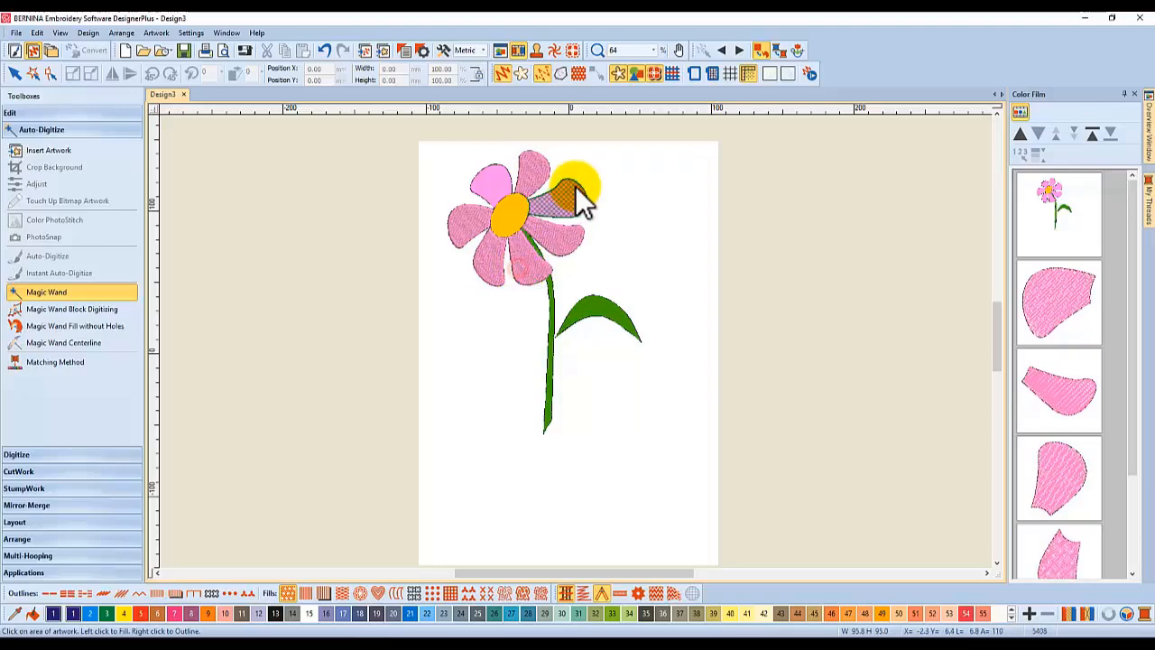
click(569, 193)
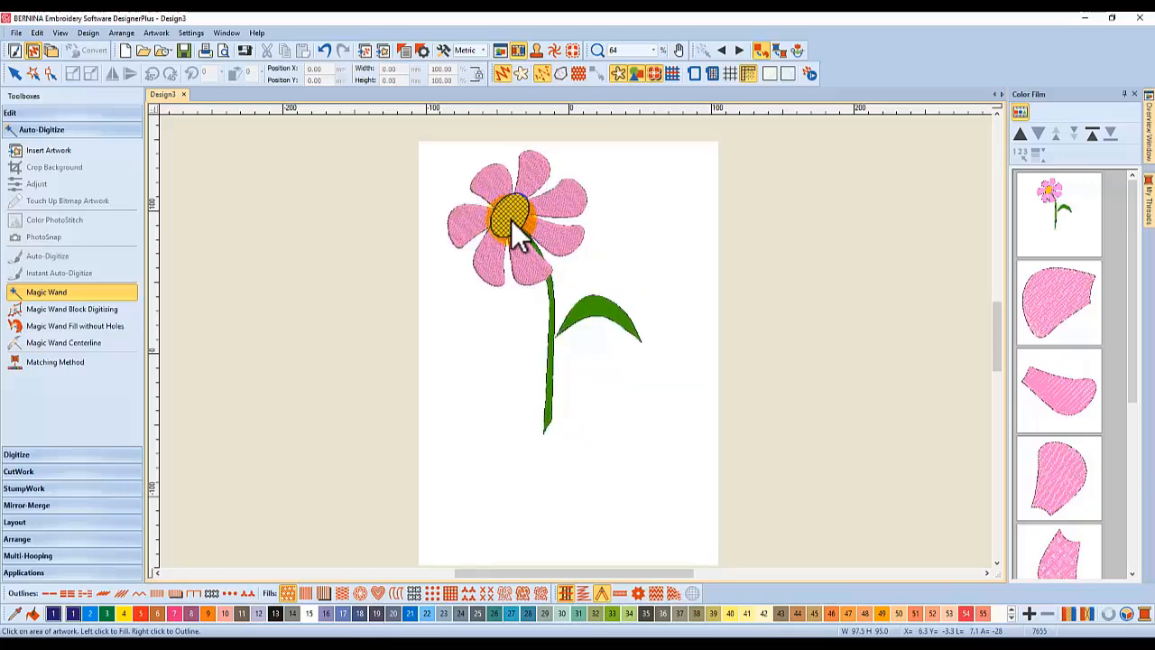
- Fill the daisy's yellow center, the short upper stem piece, the leaf and the main stem with Magic Wand
click(511, 219)
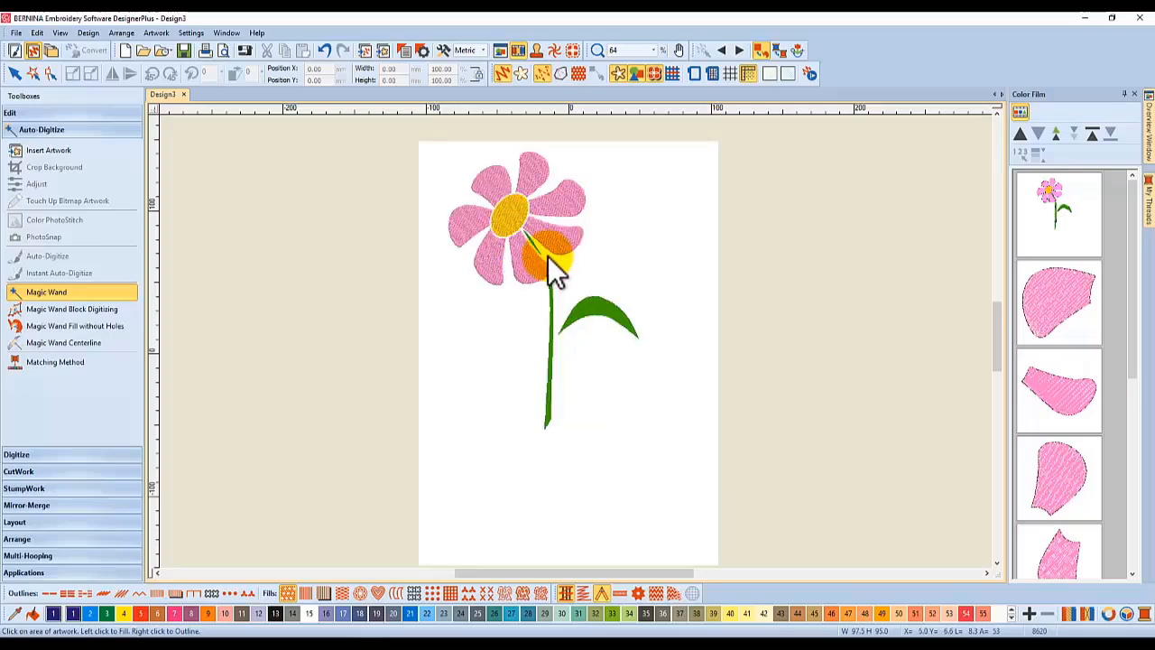
click(534, 245)
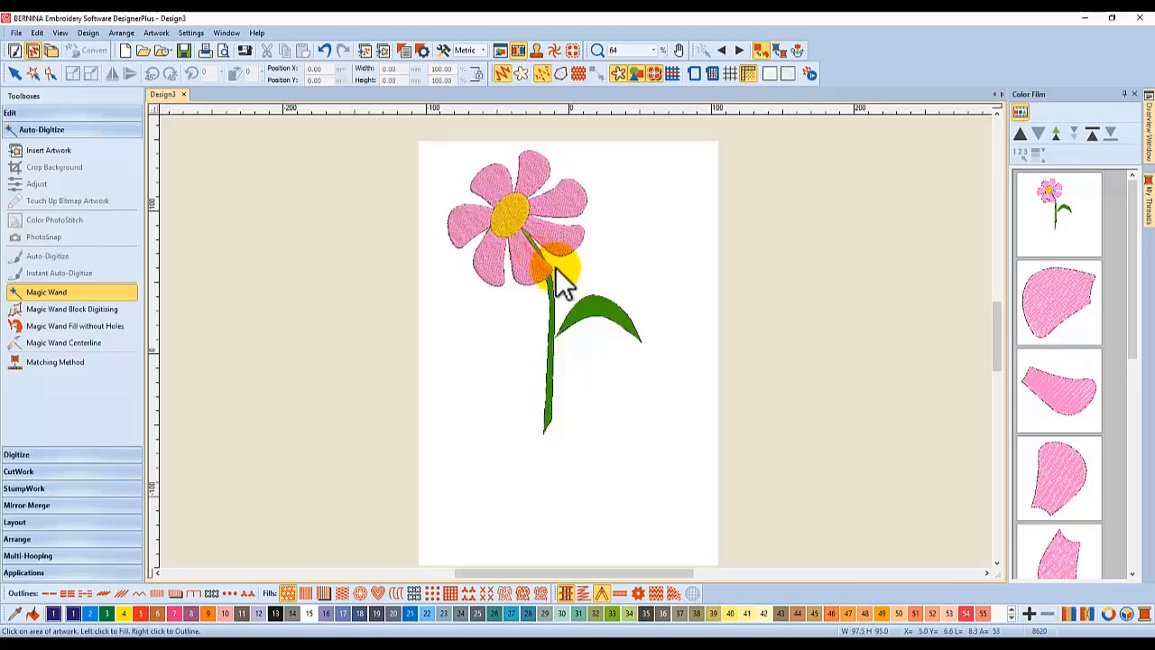
click(583, 310)
click(550, 370)
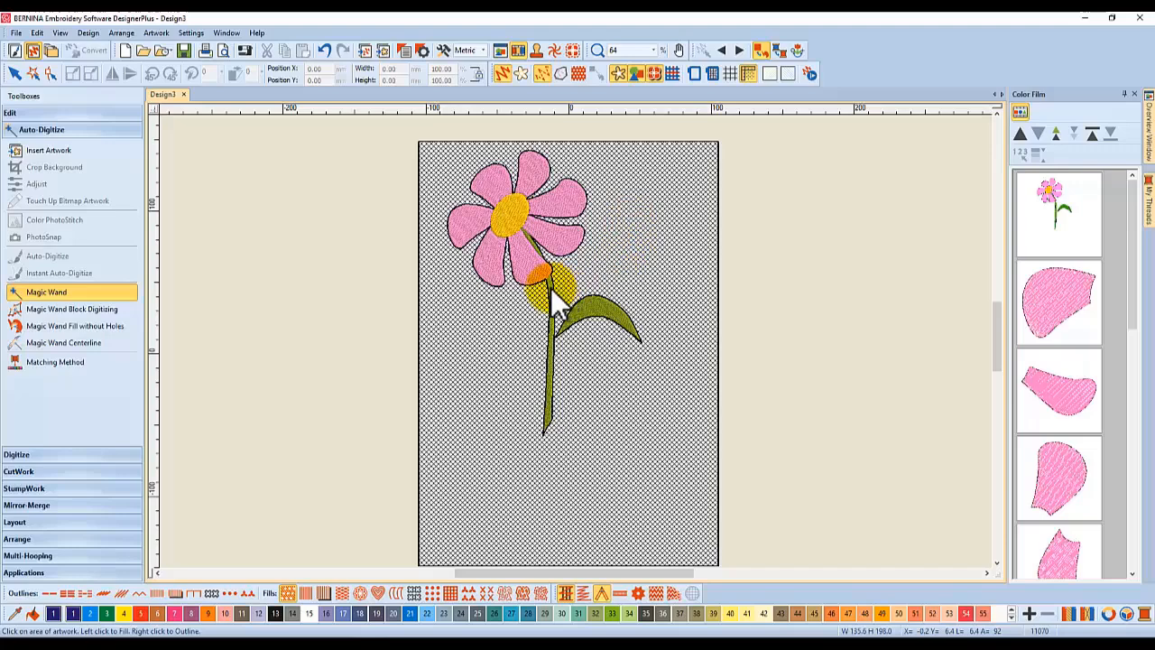
- Activate Magic Wand Centerline for digitizing the daisy's black outlines
scroll(555, 303, up, 5)
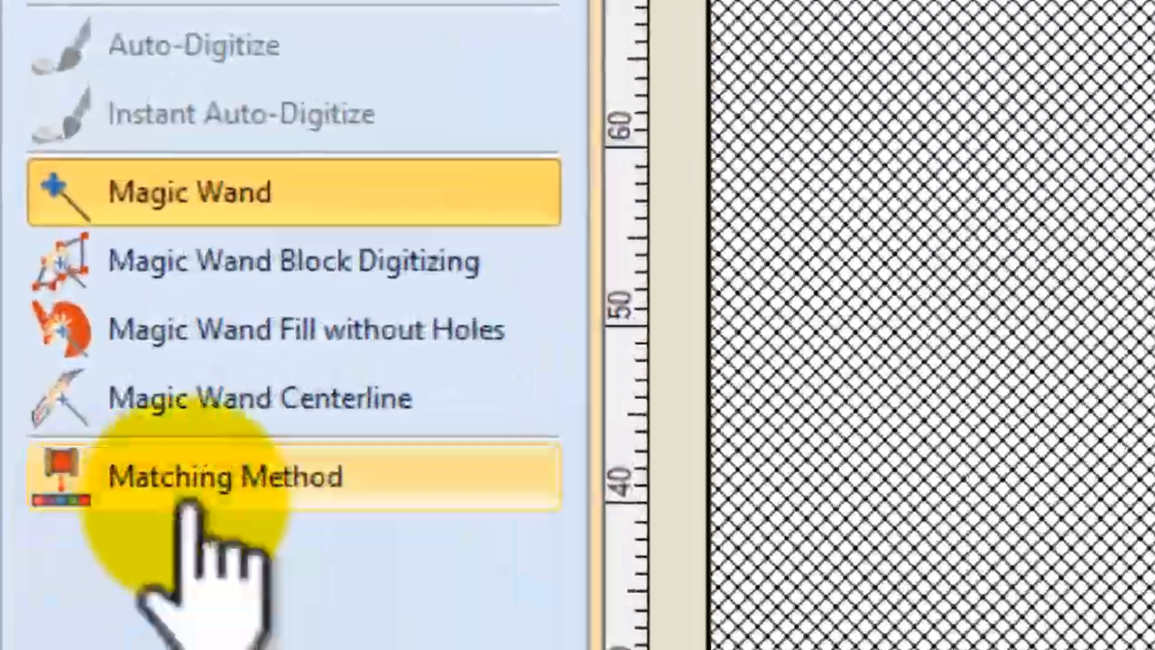
click(214, 403)
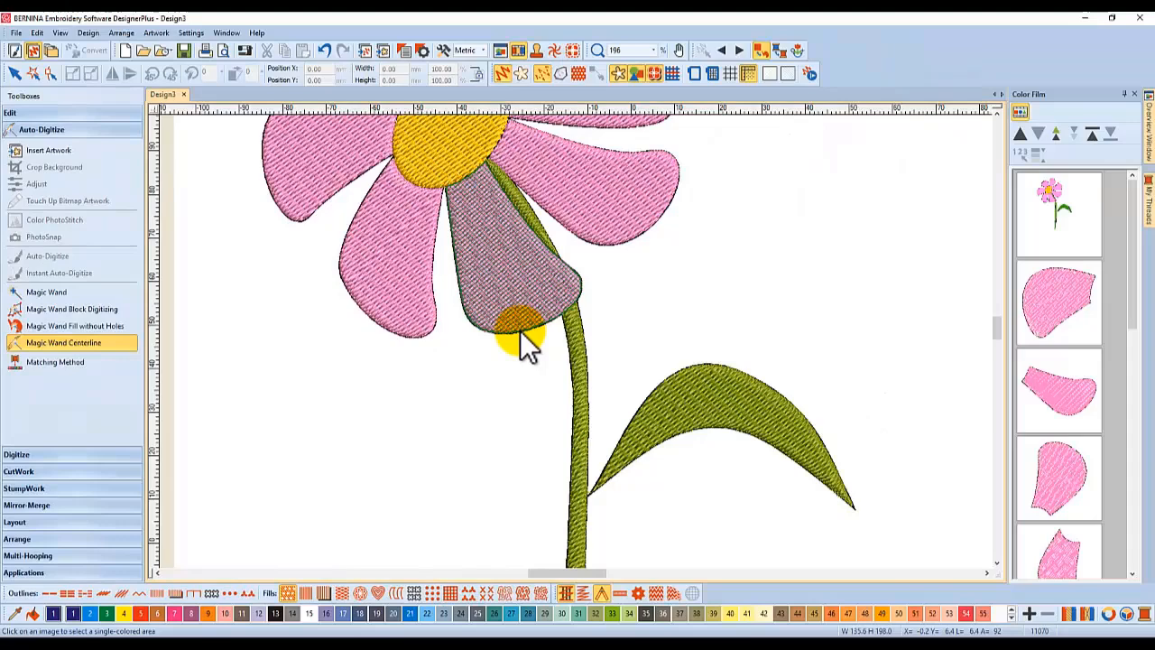
- Try to digitize the black outline at the lower edge of the petal beside the stem, and undo the attempt
click(520, 330)
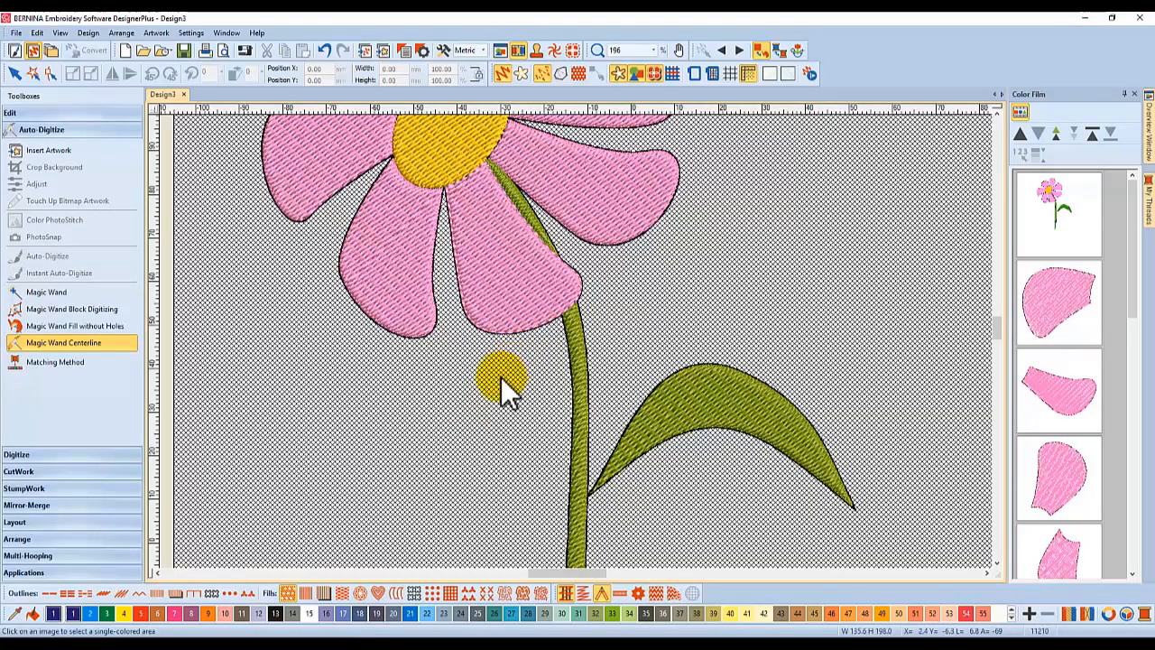
click(505, 272)
click(499, 336)
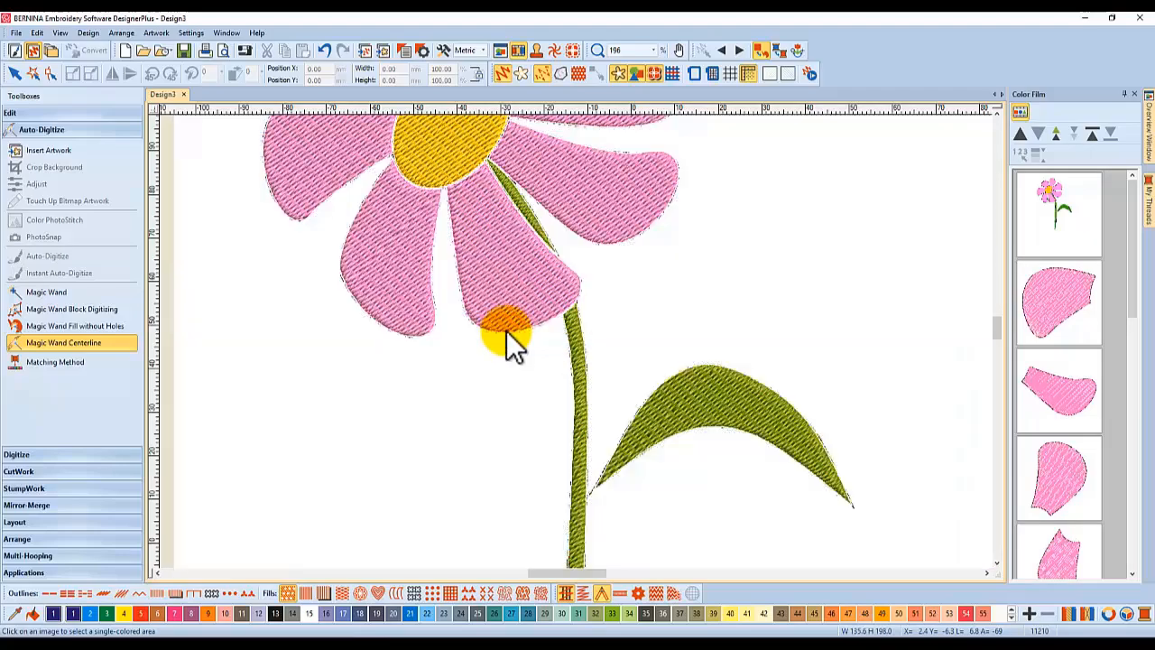
click(505, 309)
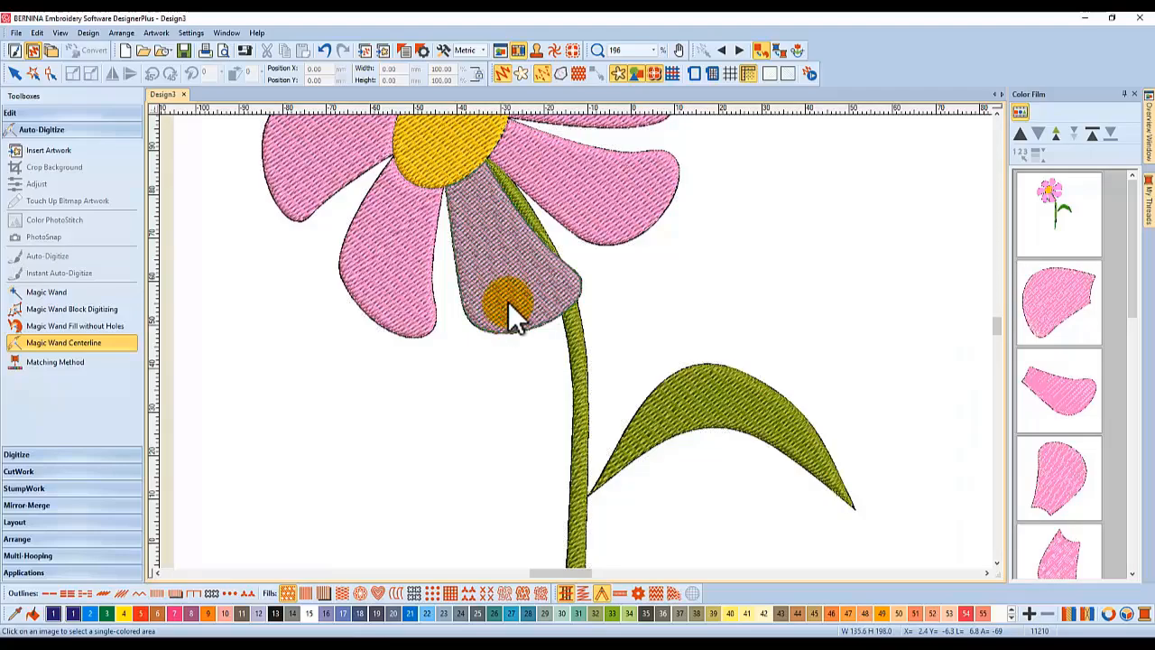
scroll(508, 302, up, 2)
scroll(508, 302, up, 2)
click(456, 424)
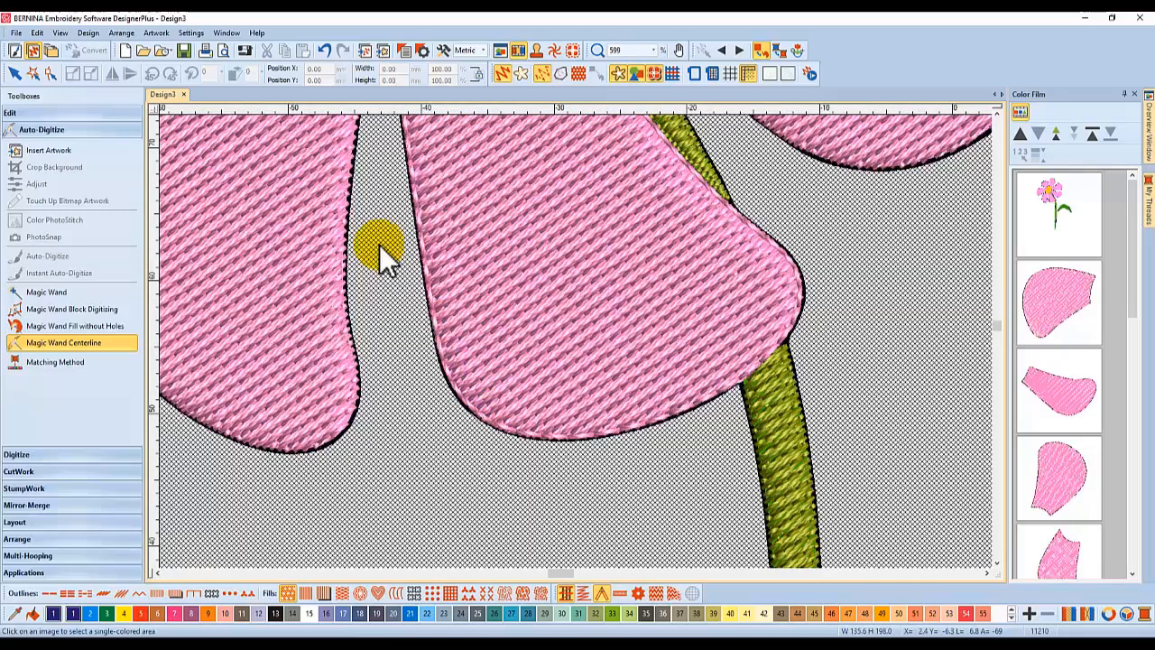
click(324, 49)
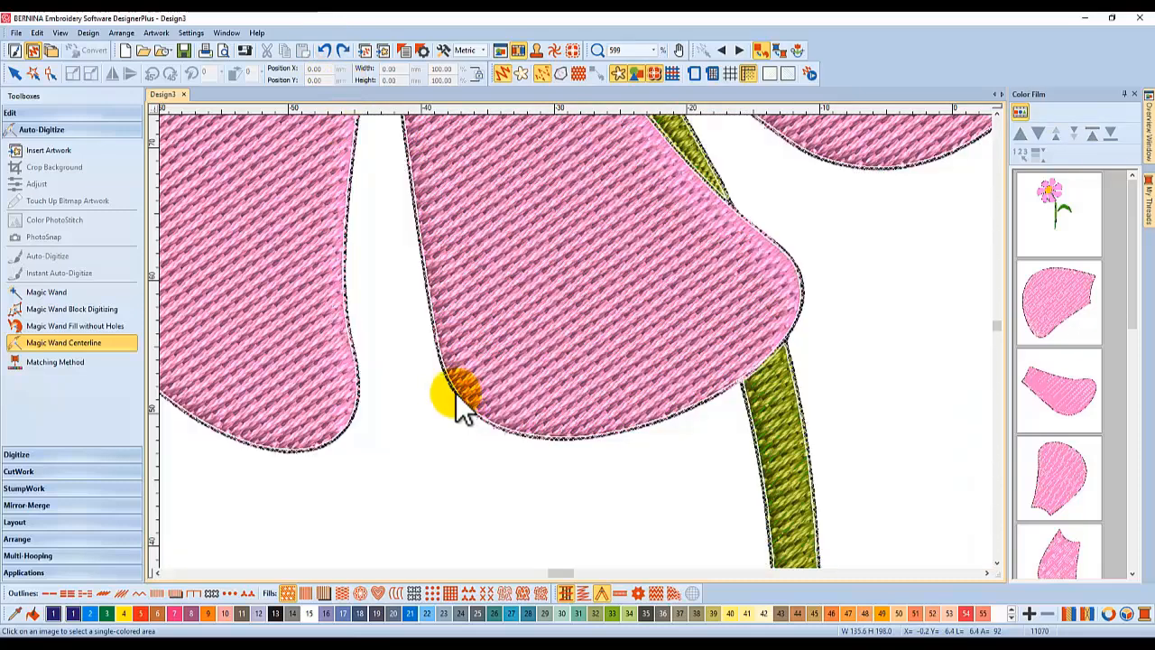
- Digitize the daisy's black outline with Magic Wand Centerline, picking it at the lower petal's edge
click(455, 389)
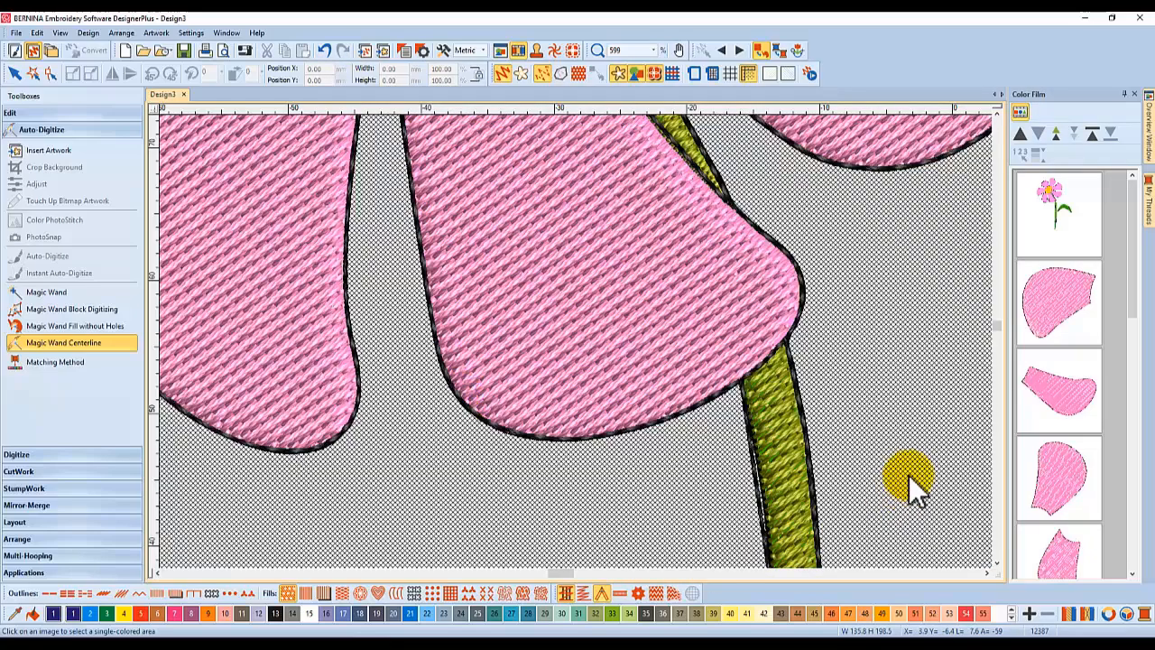
scroll(897, 438, down, 2)
scroll(572, 348, down, 2)
scroll(574, 338, down, 2)
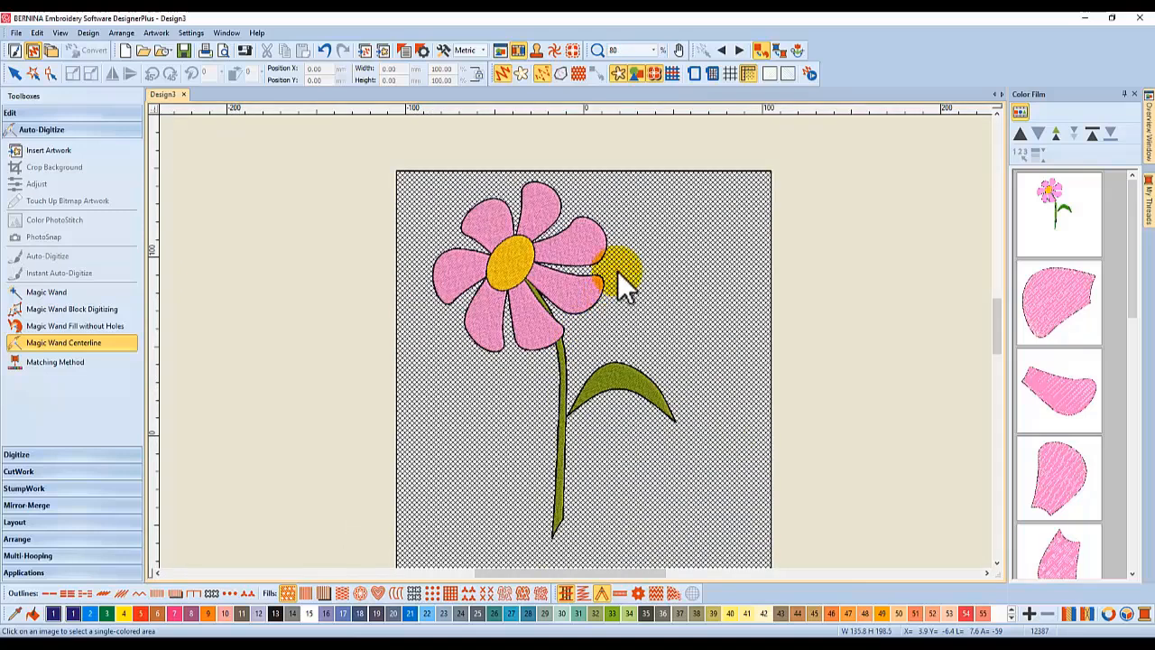
- End Magic Wand Centerline digitizing and hide the bitmap artwork so only the embroidery is displayed
click(747, 81)
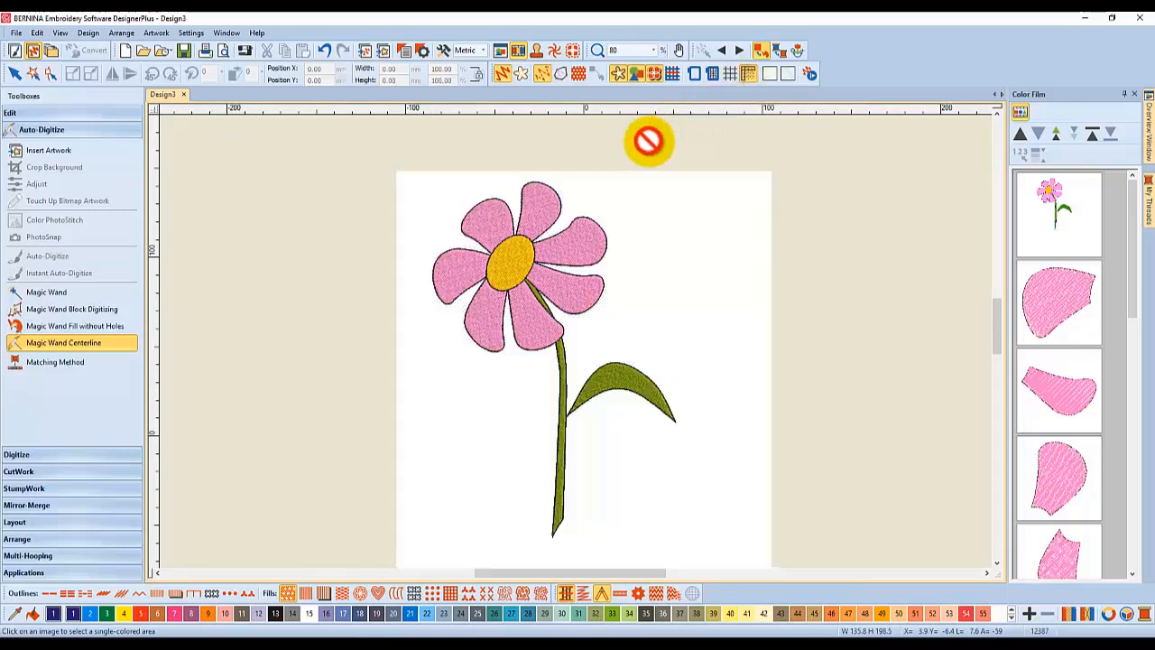
key(Escape)
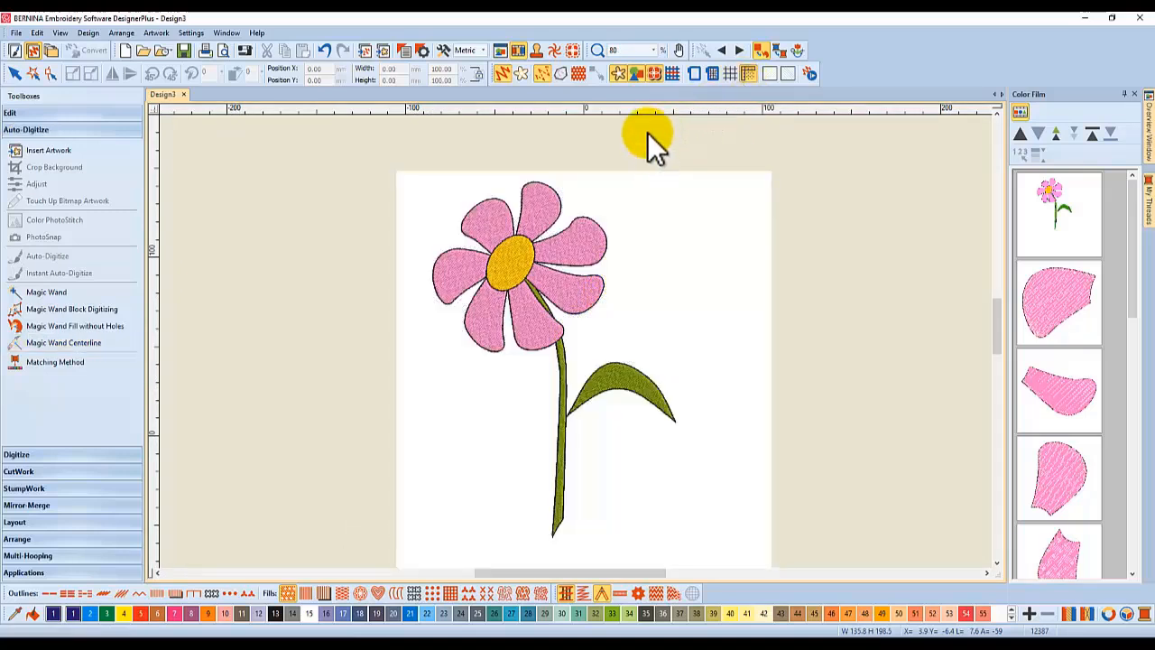
click(618, 74)
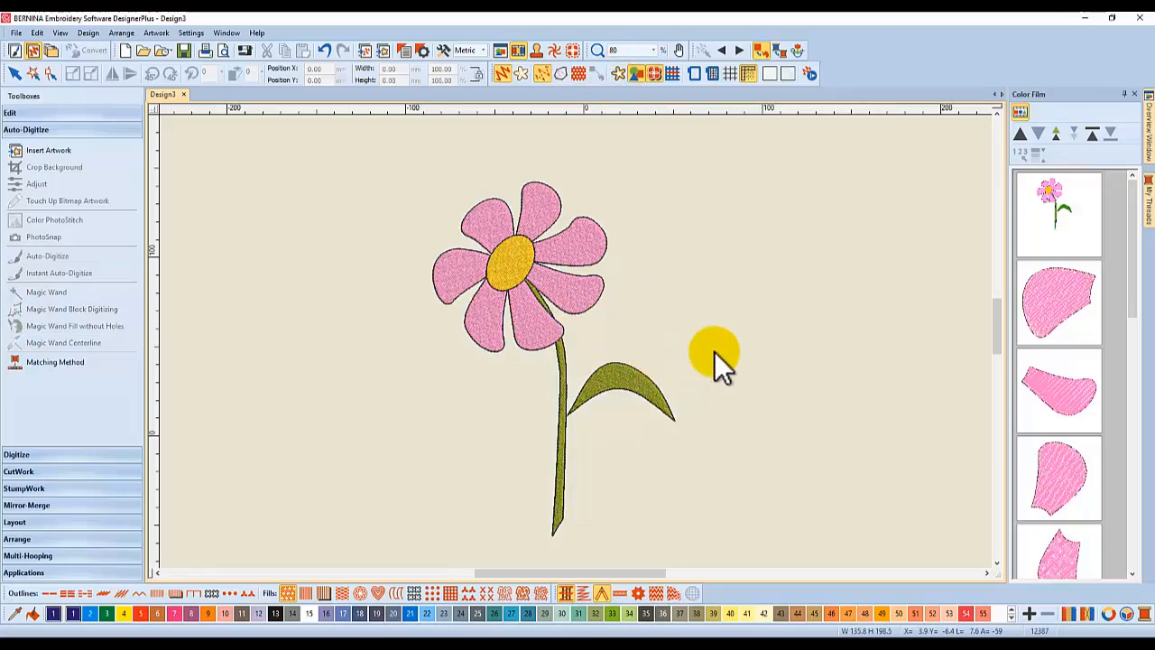
scroll(680, 335, down, 2)
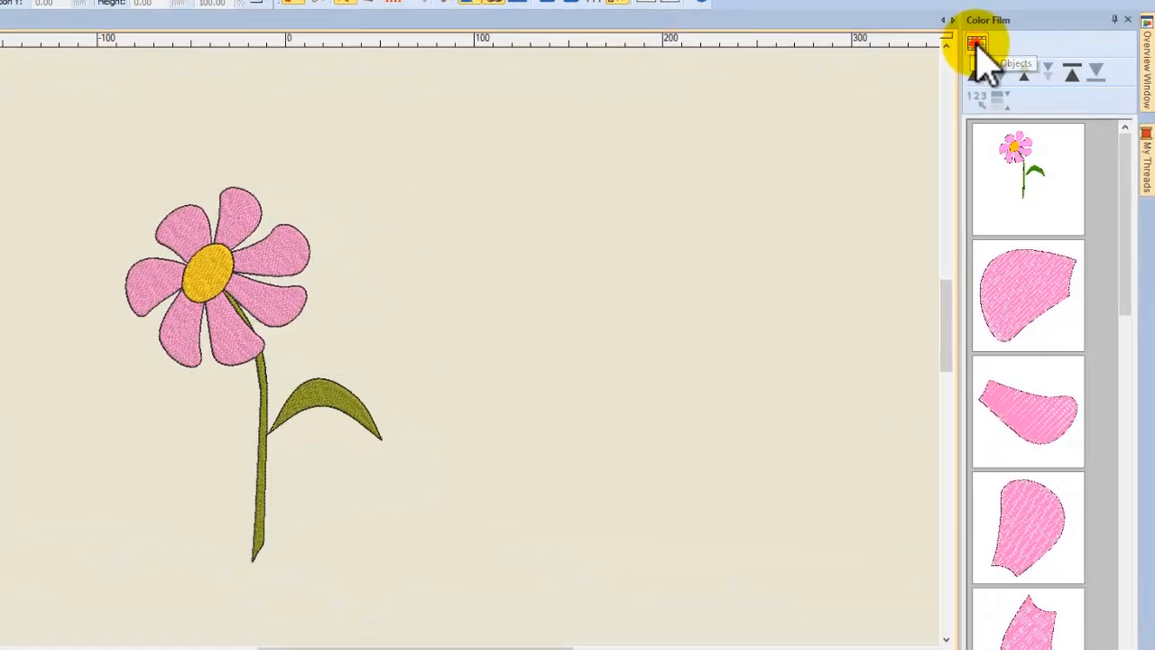
- Compare the Color Film's color-block view with its individual-object view, examining the daisy's stitching sequence through to the end
click(977, 50)
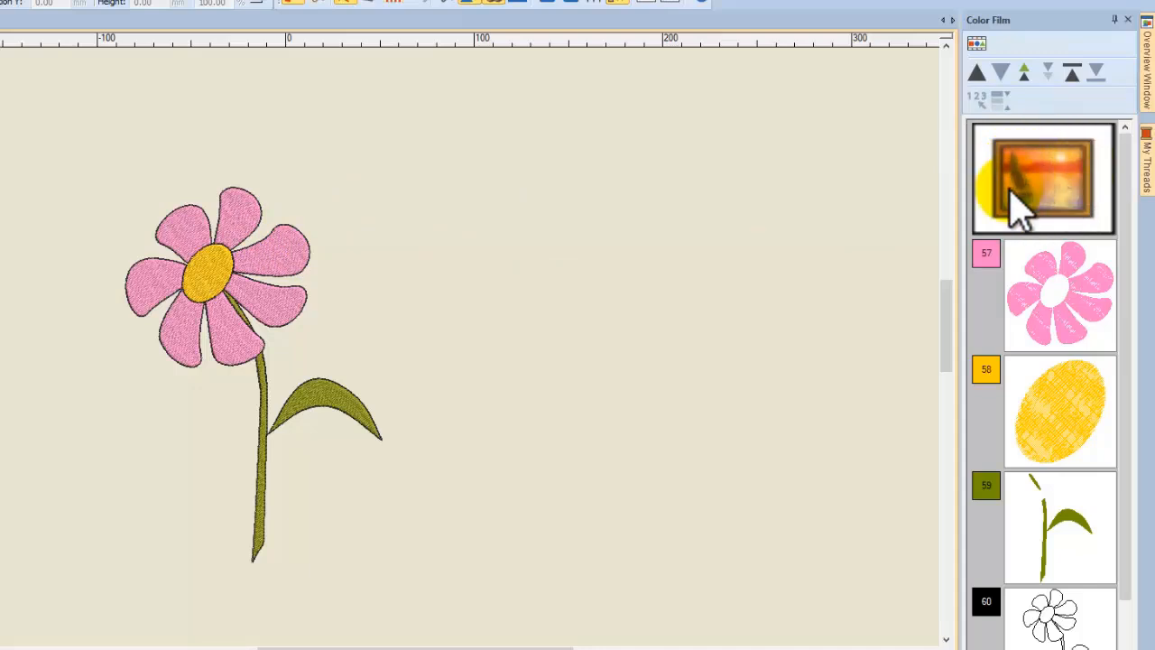
click(977, 45)
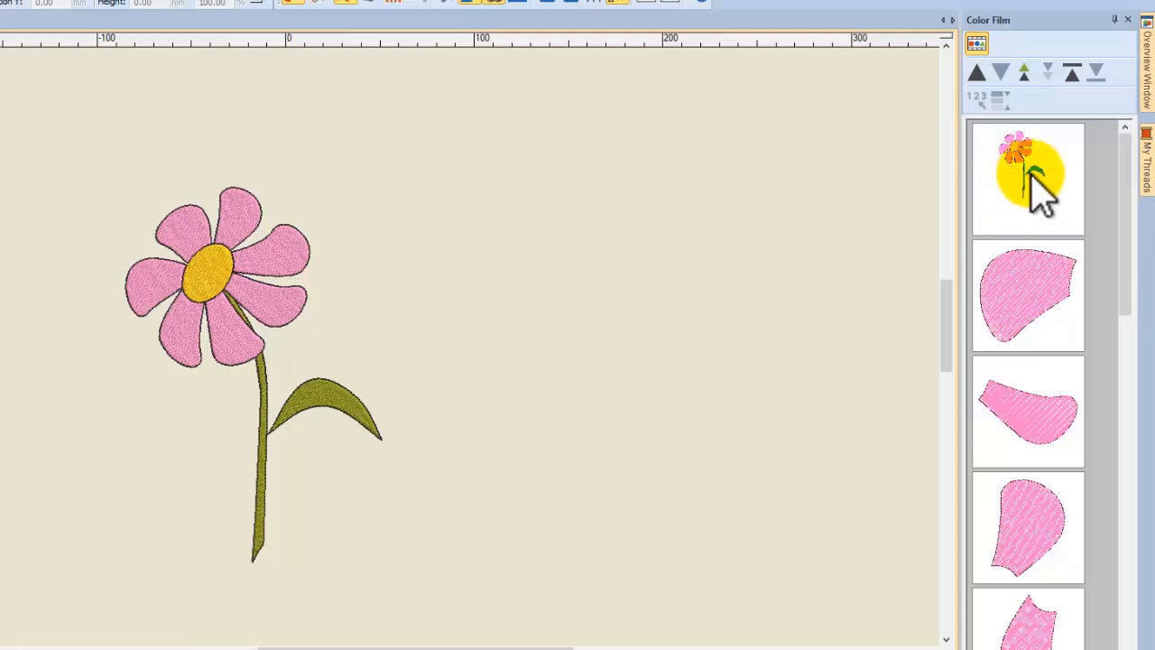
click(977, 45)
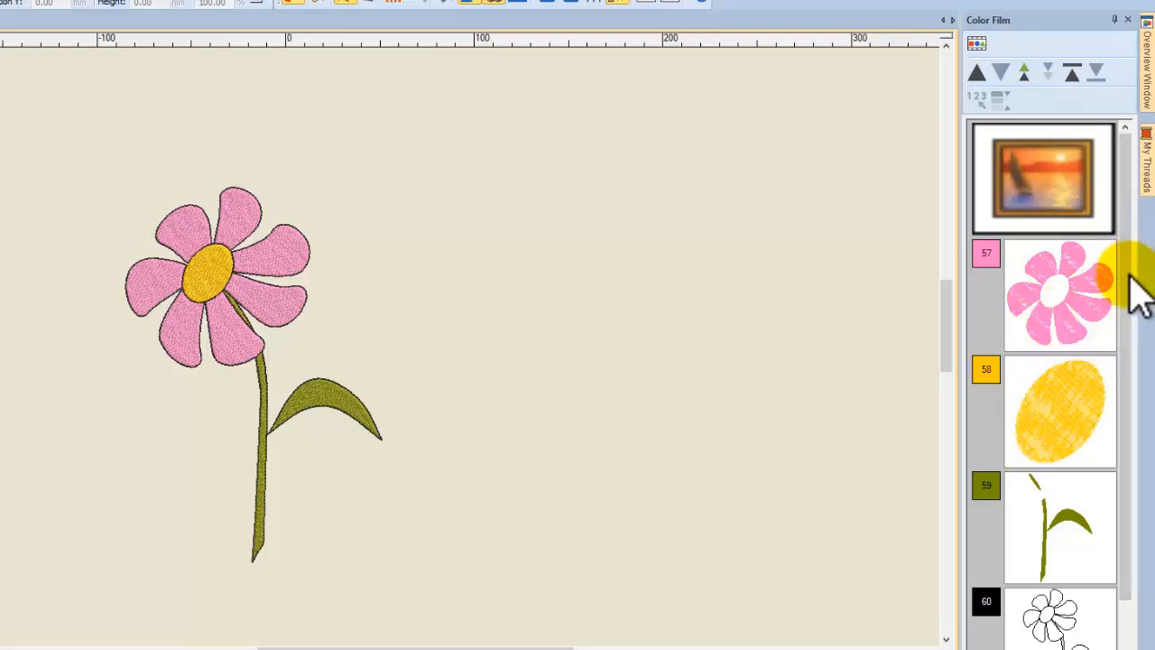
scroll(1134, 271, down, 1)
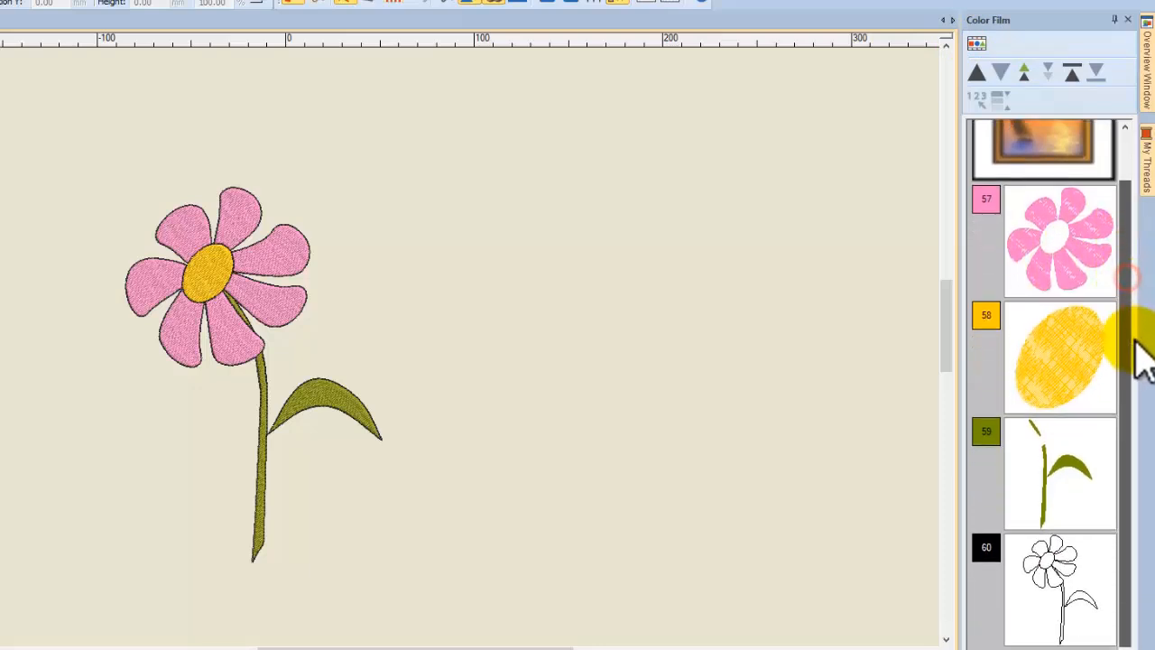
click(984, 49)
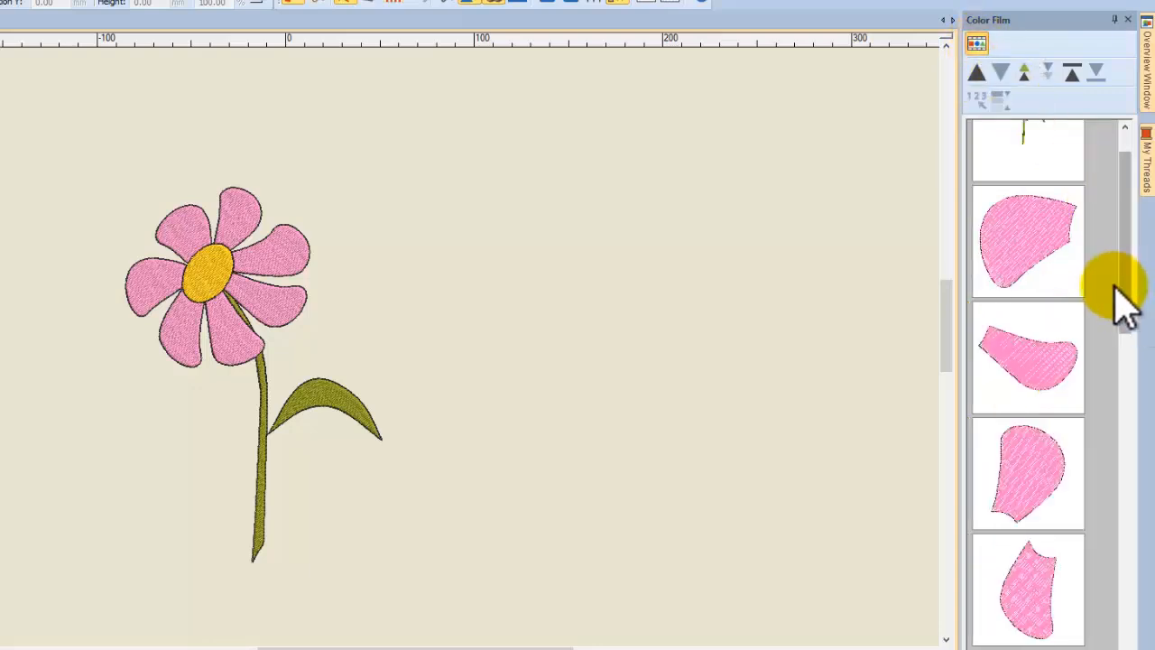
drag(1127, 257, 1134, 572)
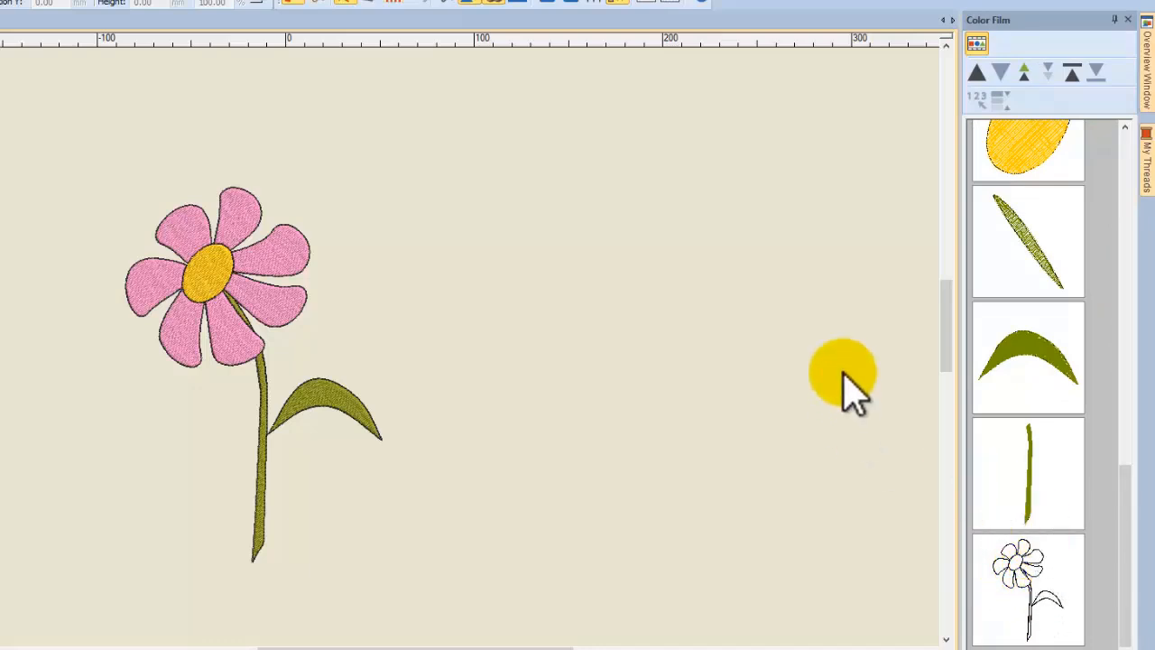
- Turn off Artistic View and examine the stitches and connectors around the daisy's center, lower petals and stem
drag(1139, 501, 1134, 325)
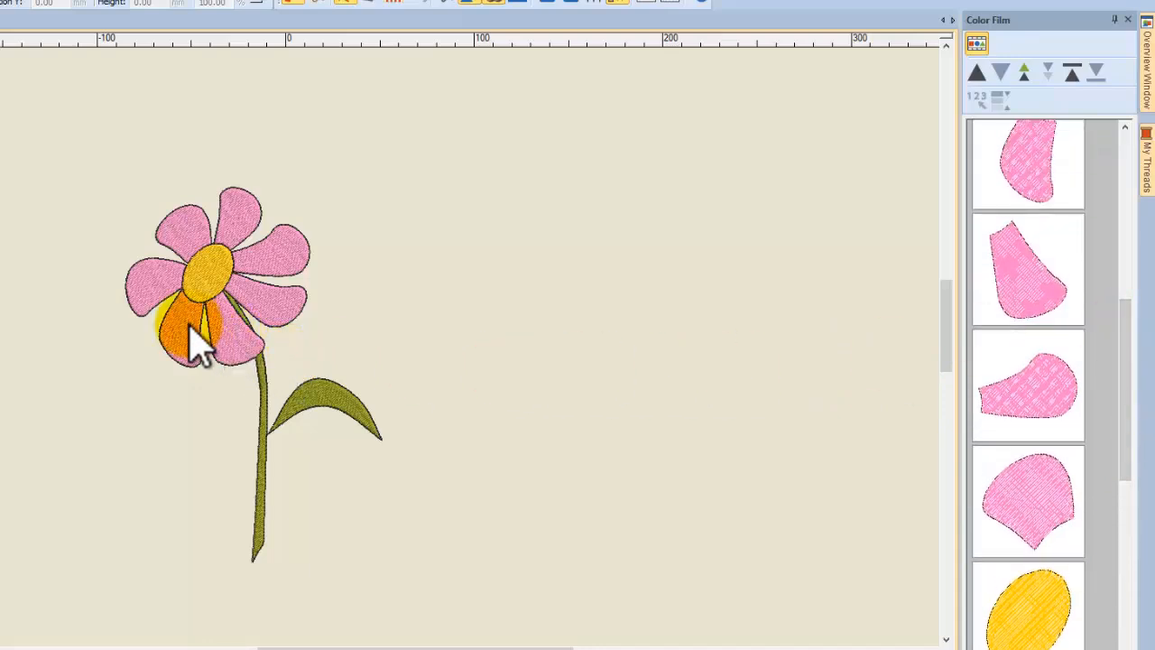
scroll(193, 335, up, 1)
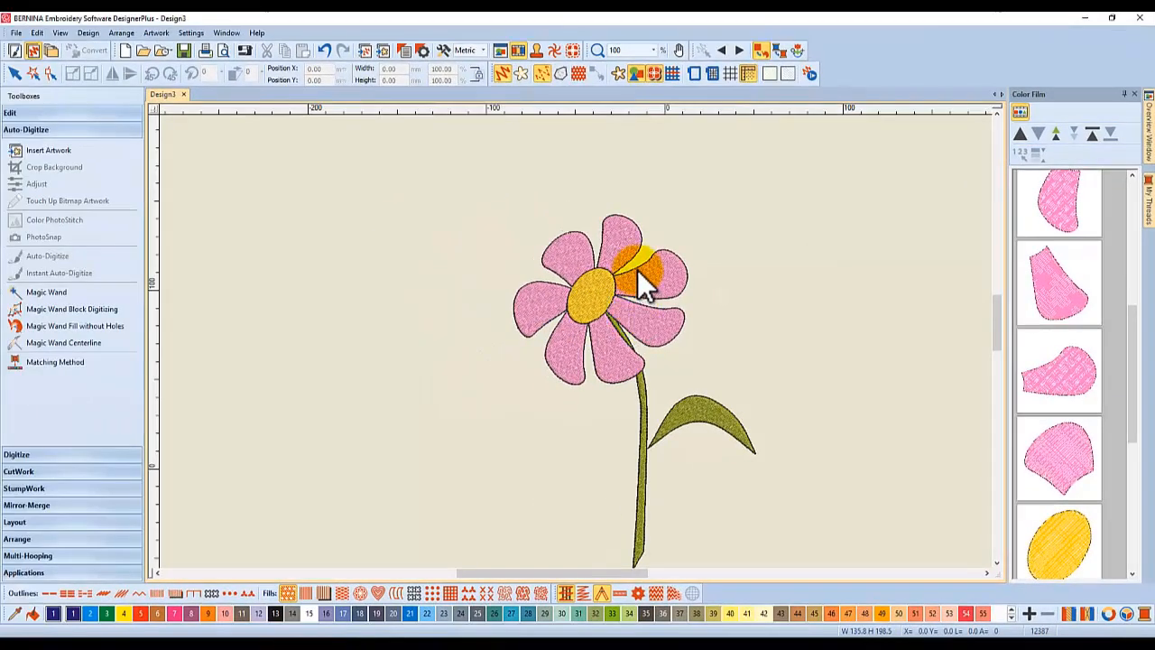
click(503, 72)
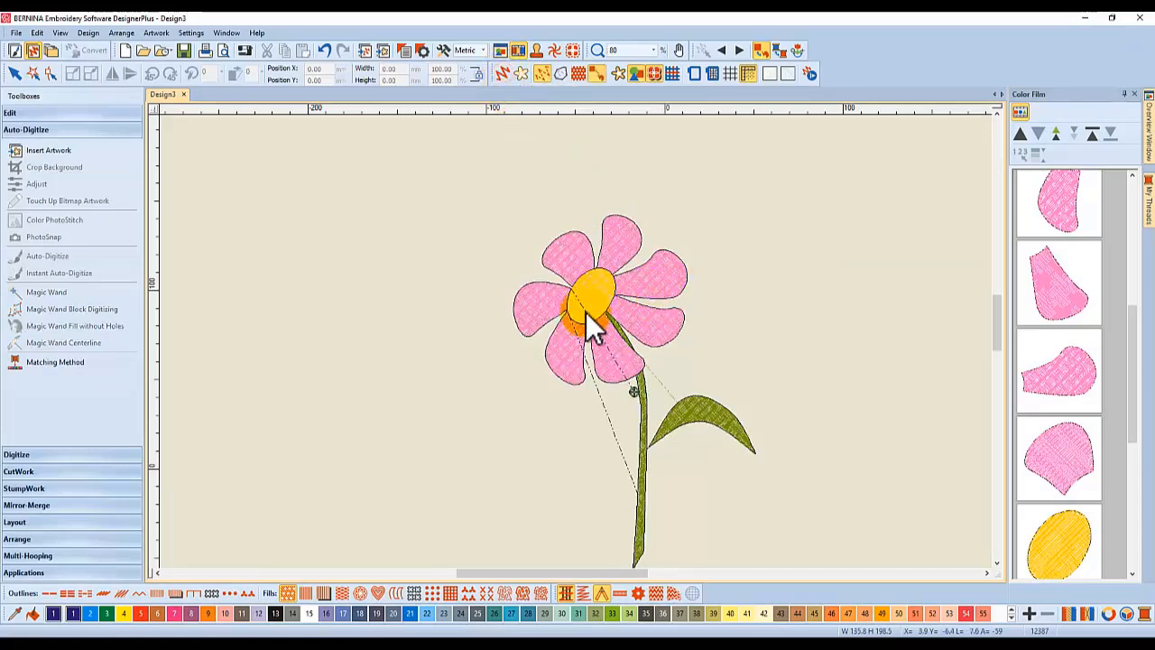
scroll(632, 347, up, 5)
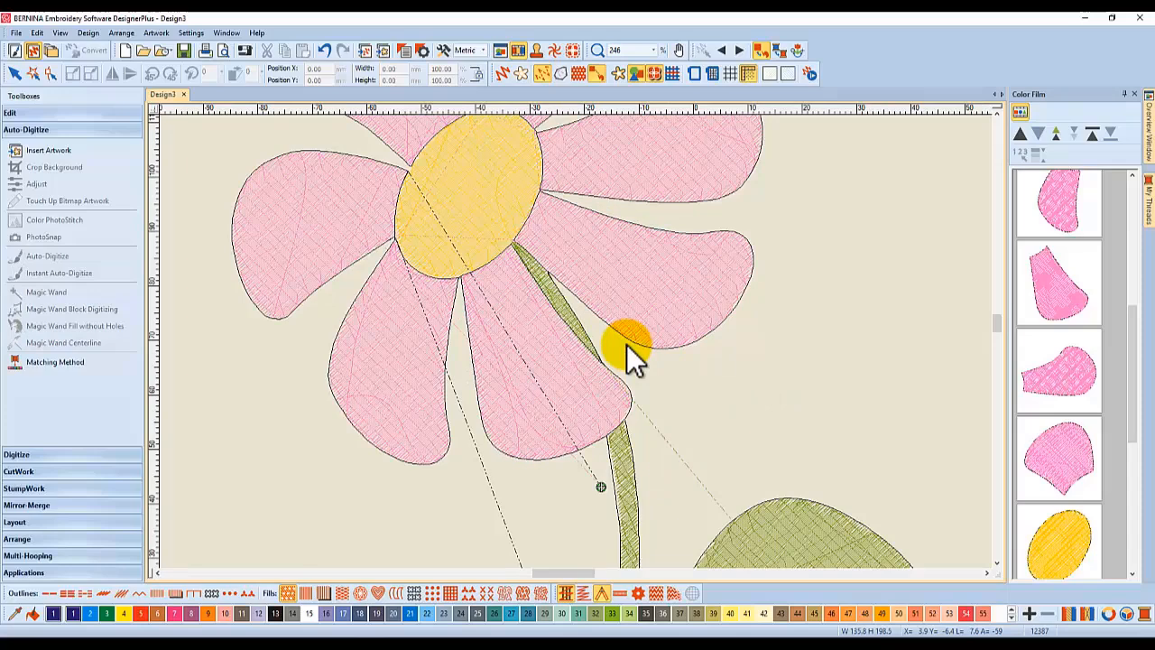
scroll(628, 347, down, 1)
scroll(535, 254, up, 4)
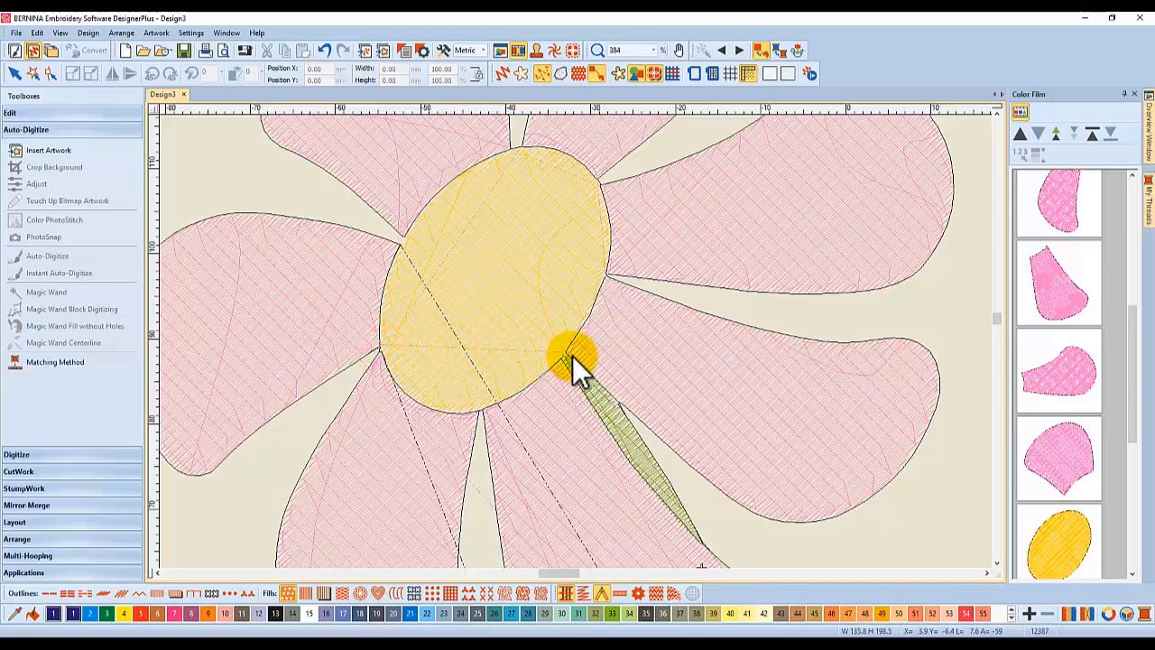
scroll(576, 353, down, 3)
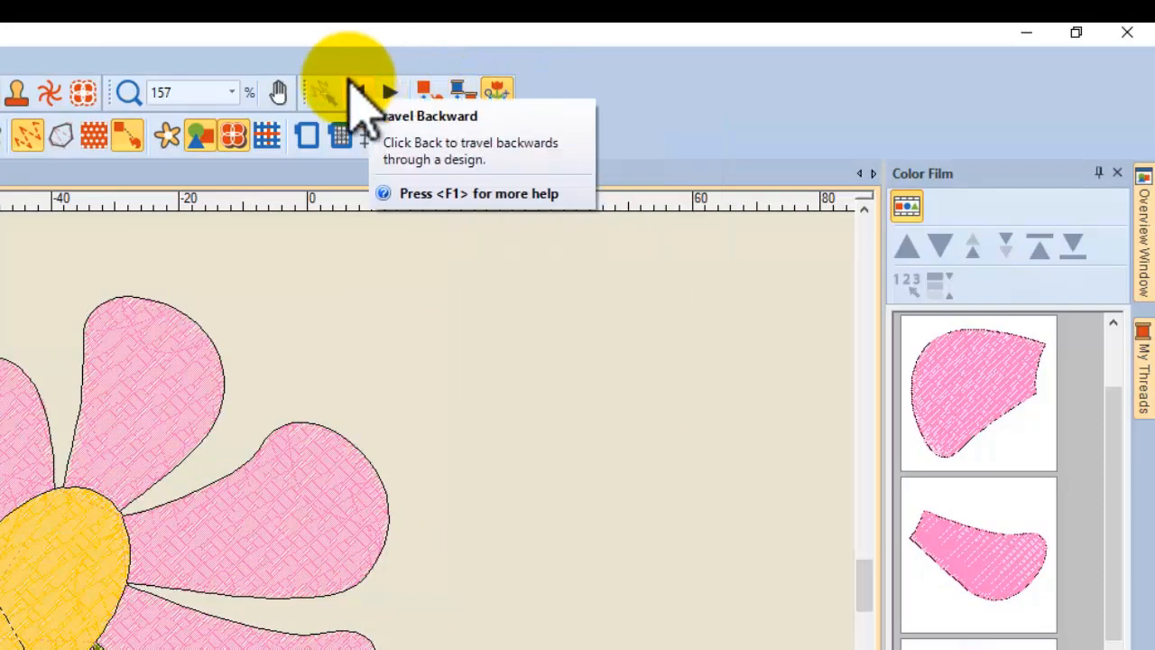
- Travel backward to the start of the design and set the zoom to 100%
click(497, 93)
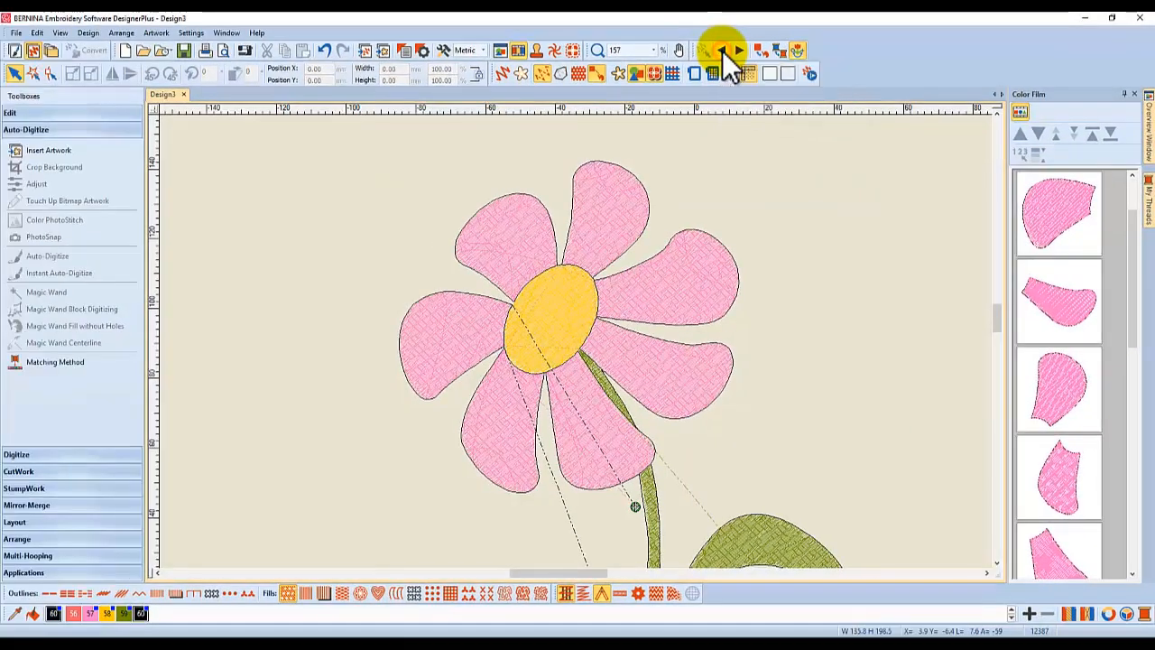
click(637, 60)
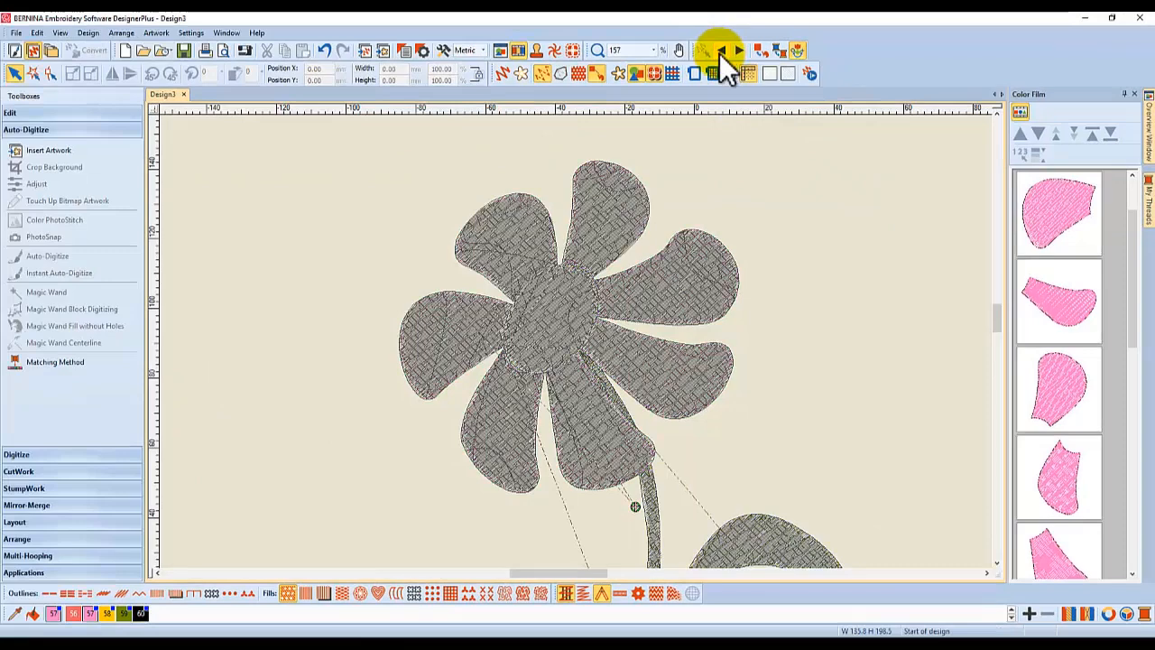
scroll(576, 342, down, 5)
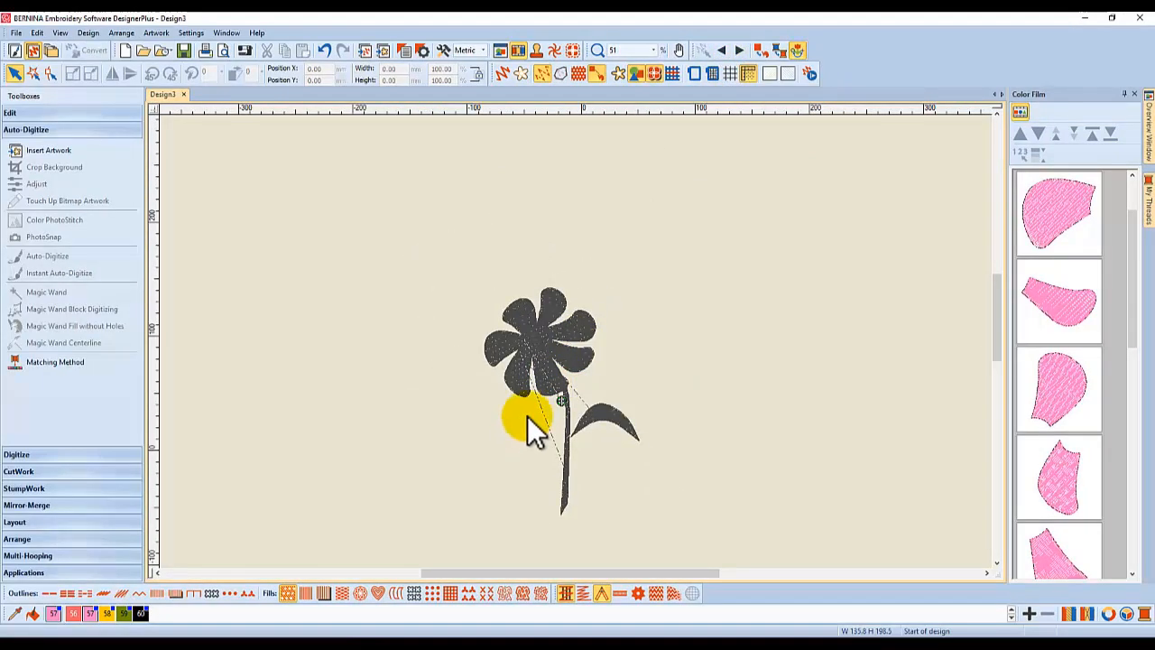
click(653, 51)
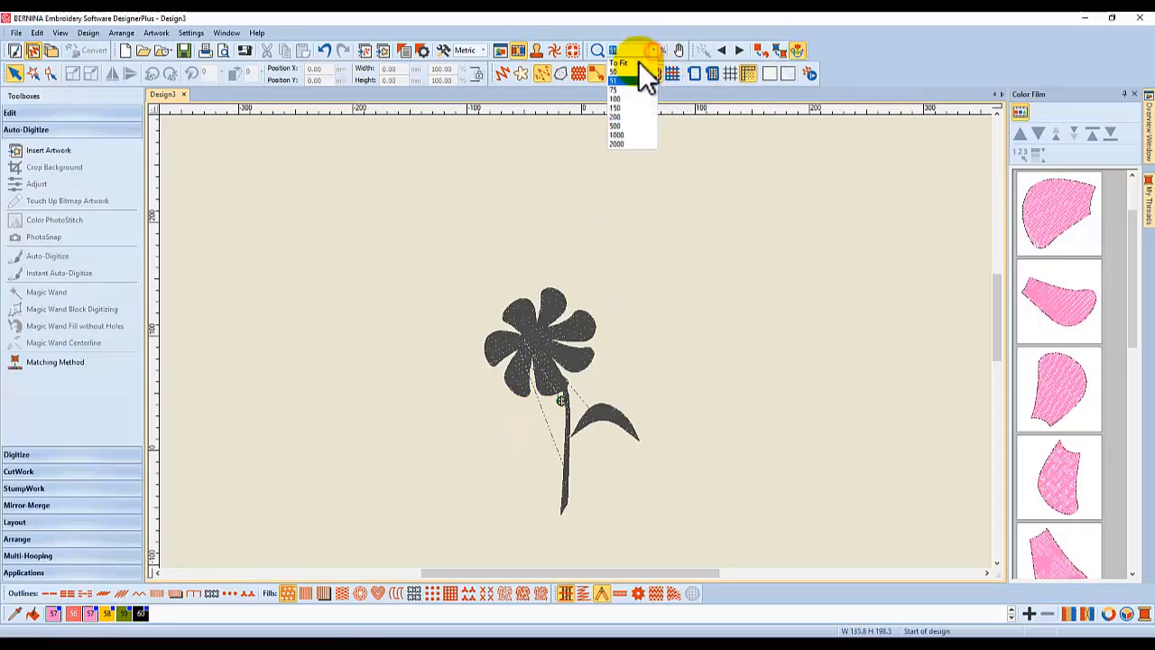
click(615, 99)
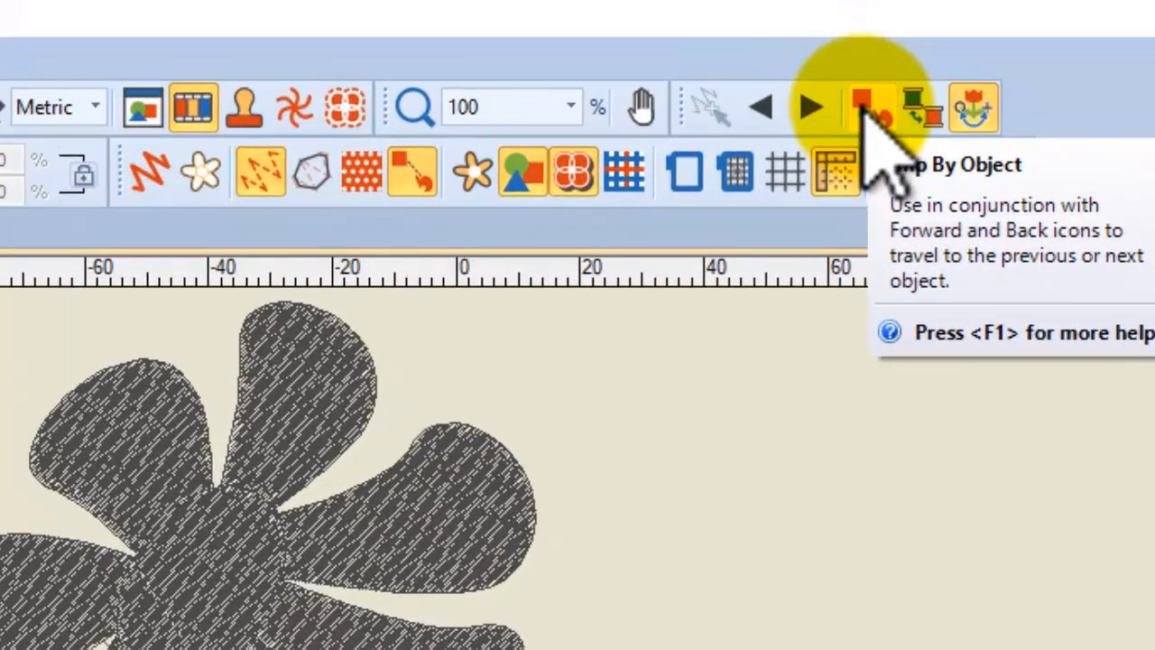
- Travel forward by object through the first two stitched petals, comparing each with its place in the Color Film
click(862, 105)
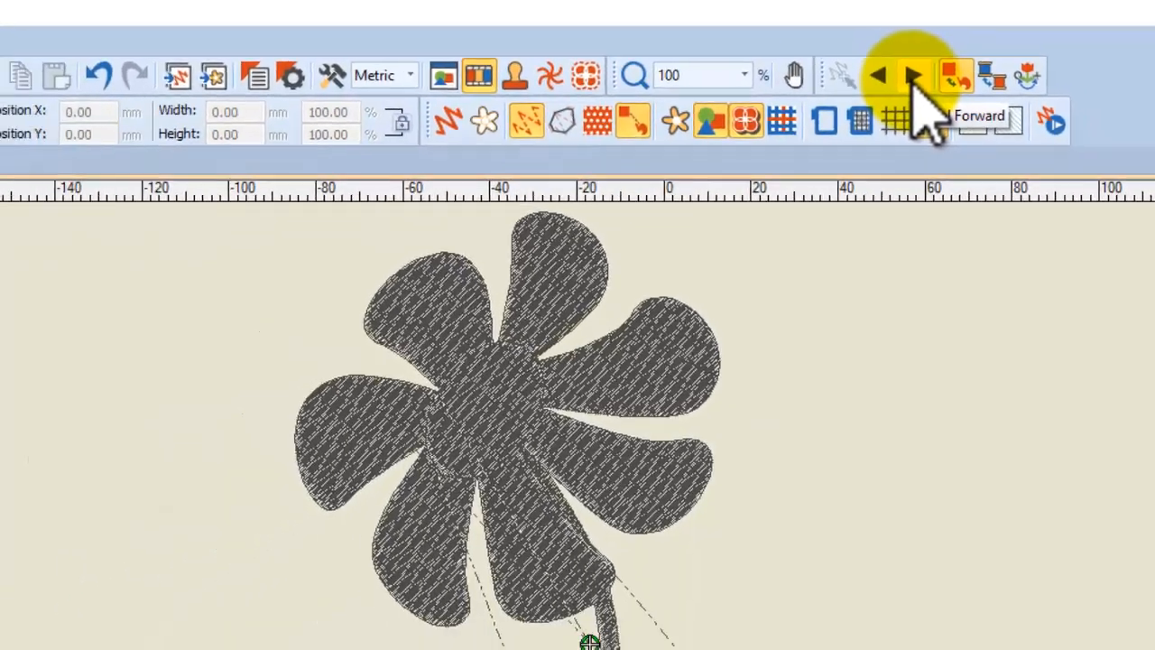
click(914, 78)
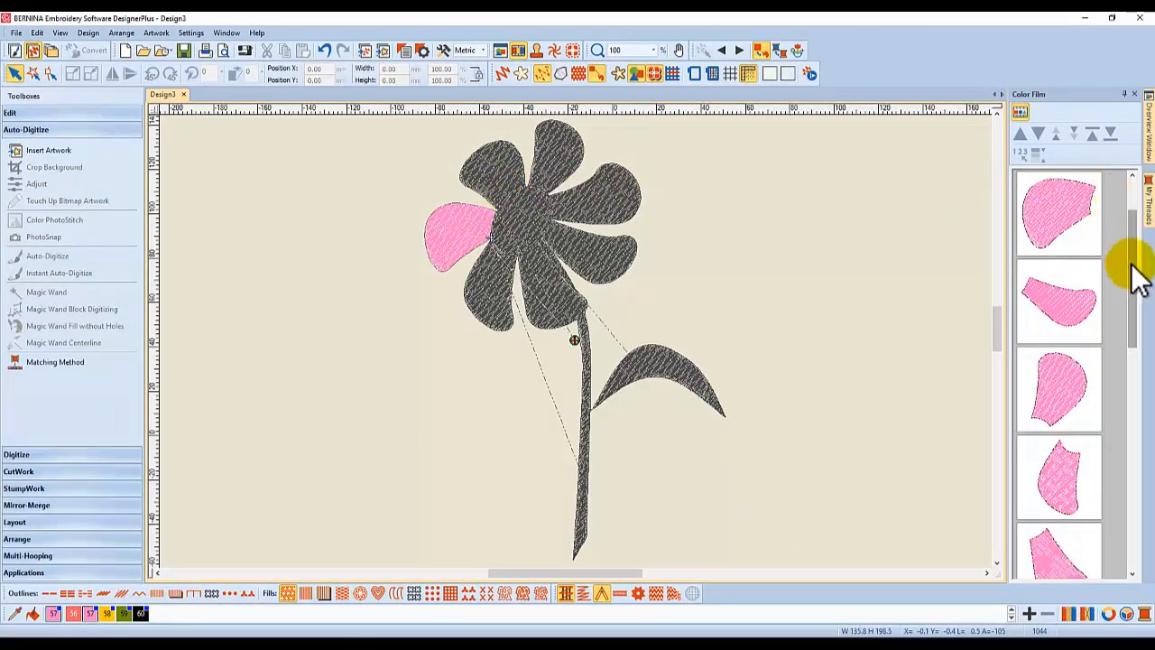
drag(1129, 258, 1129, 227)
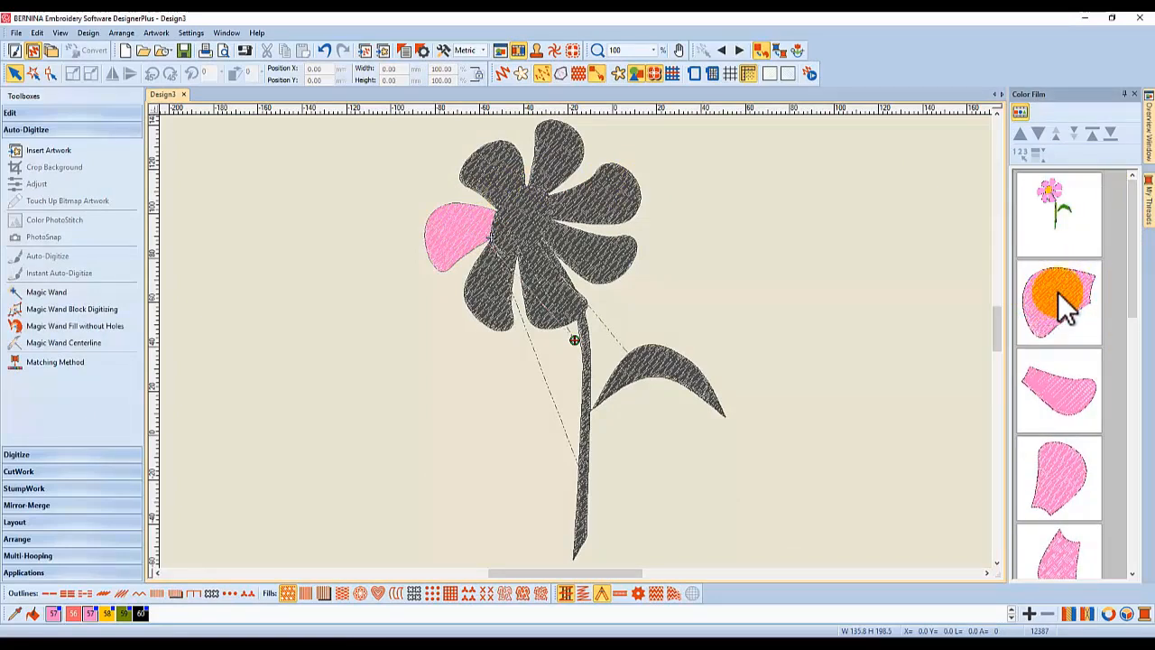
click(739, 52)
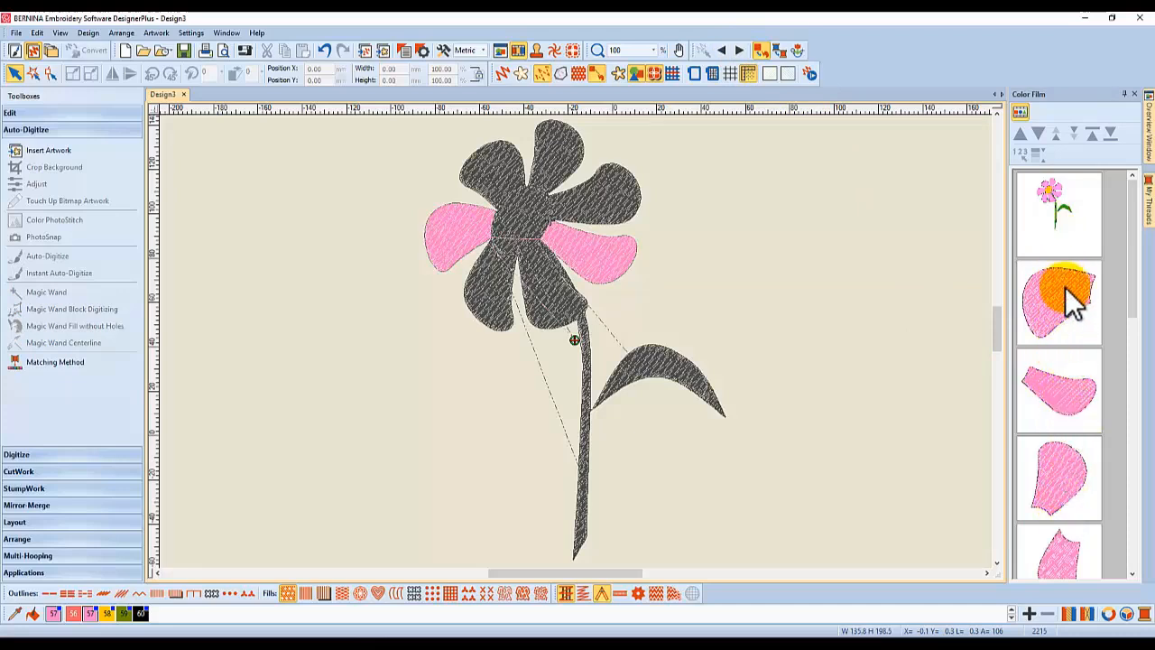
click(1080, 378)
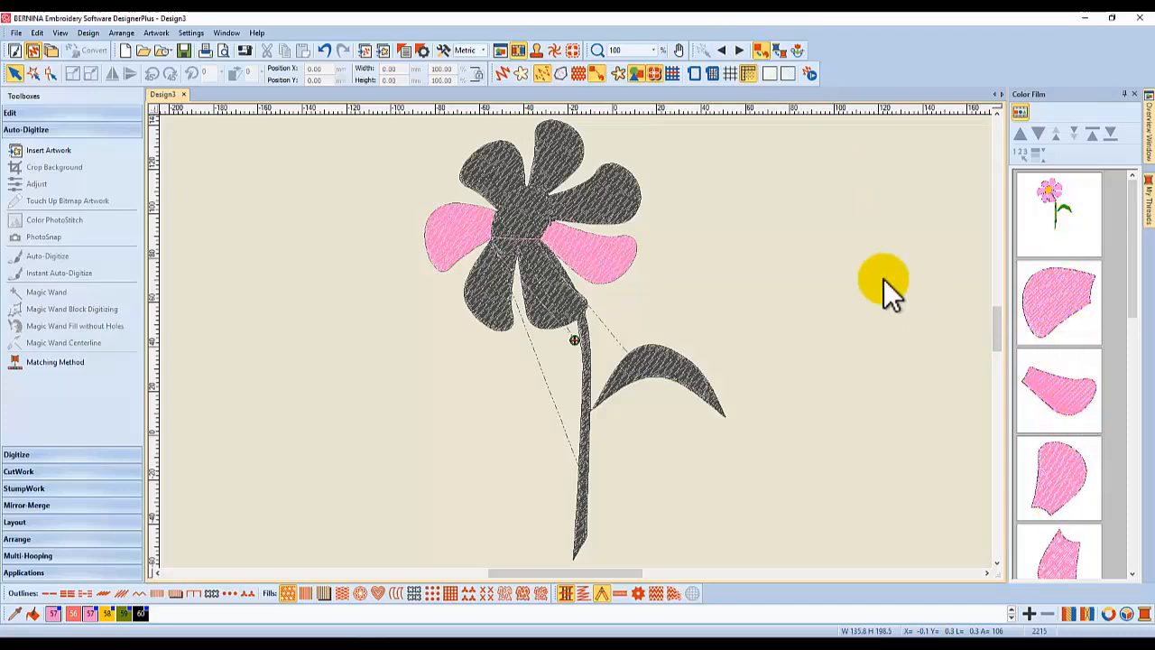
- Travel forward by object through the remaining petals and the yellow center, and jump to the end of the design
click(739, 50)
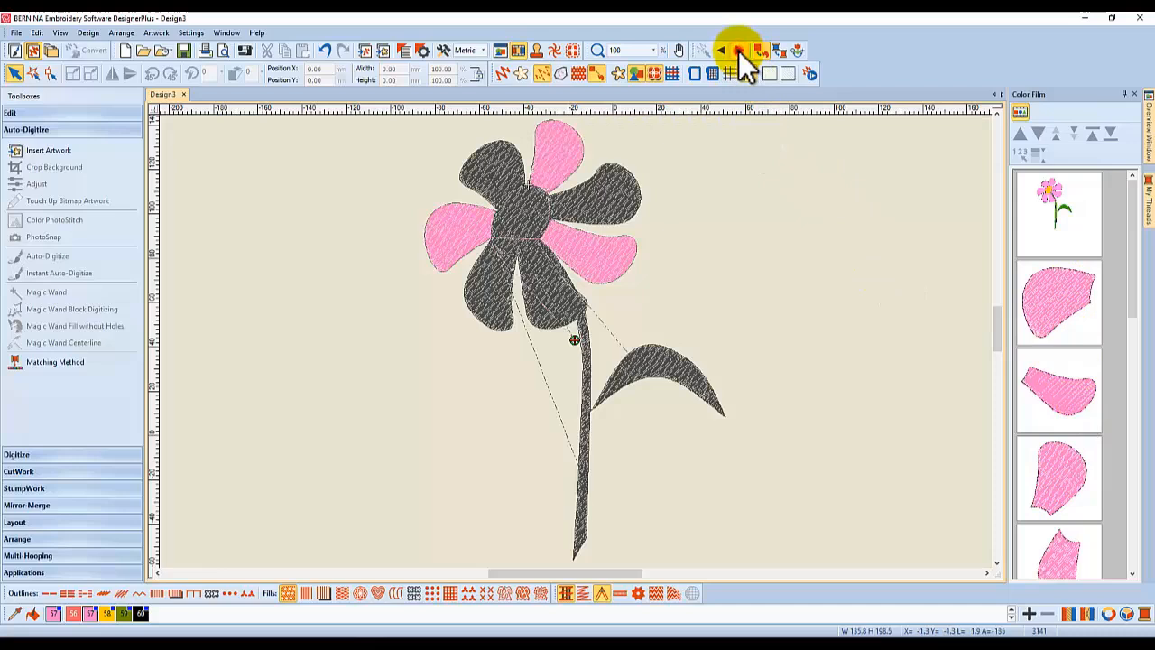
click(738, 51)
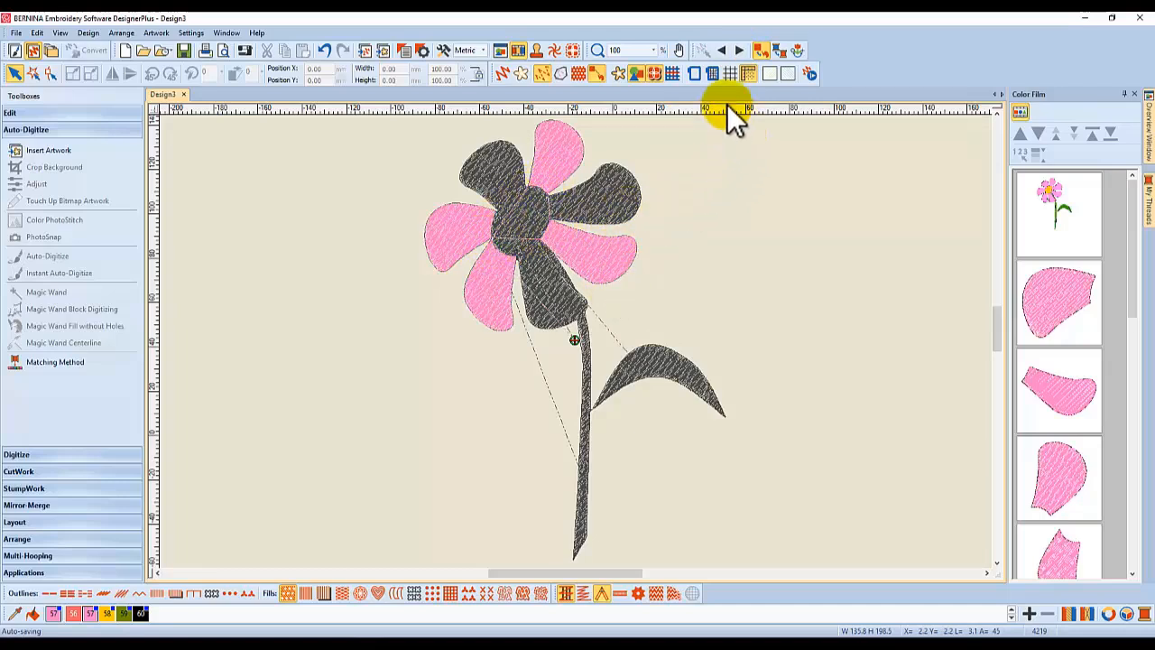
click(739, 50)
click(740, 51)
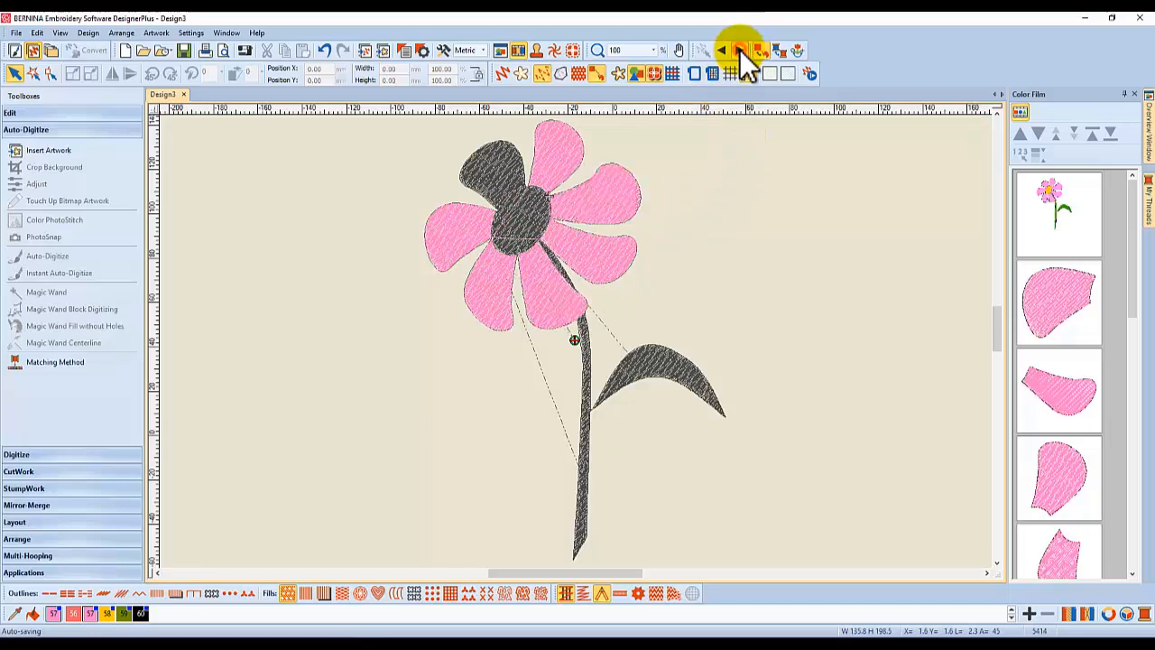
click(740, 51)
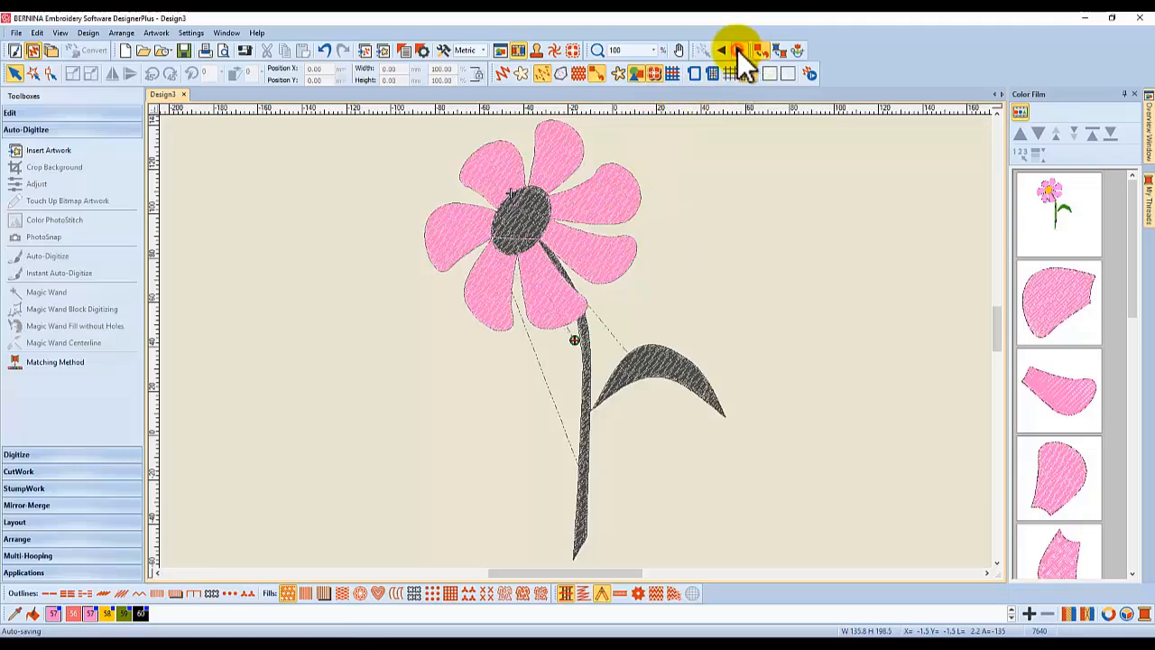
click(740, 50)
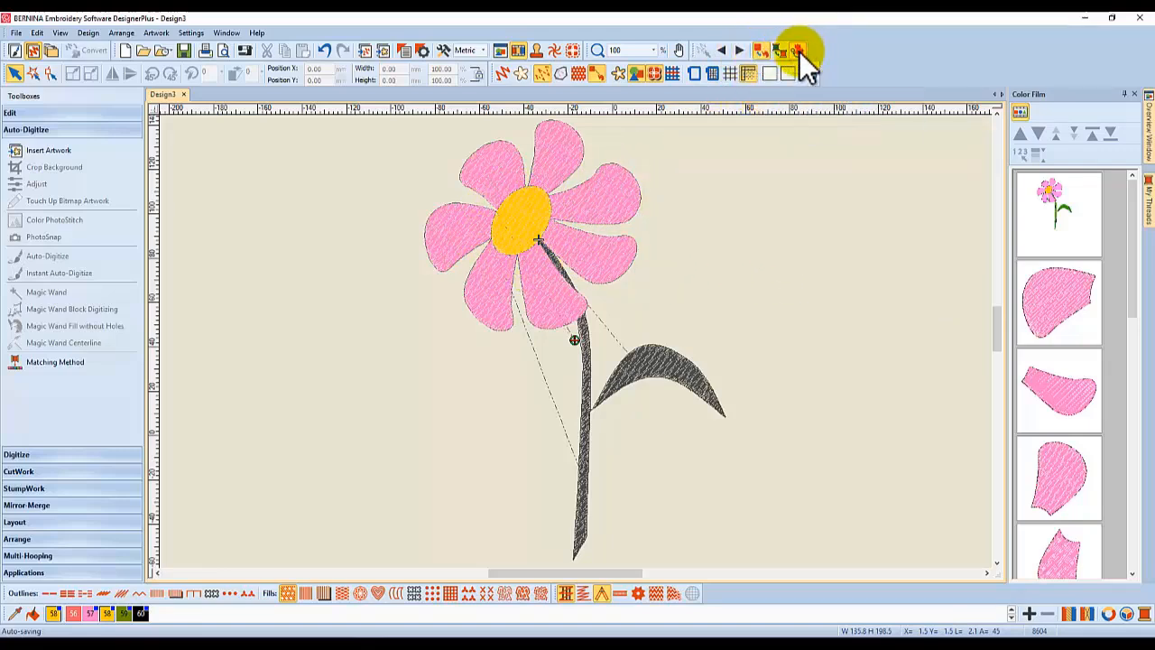
click(739, 50)
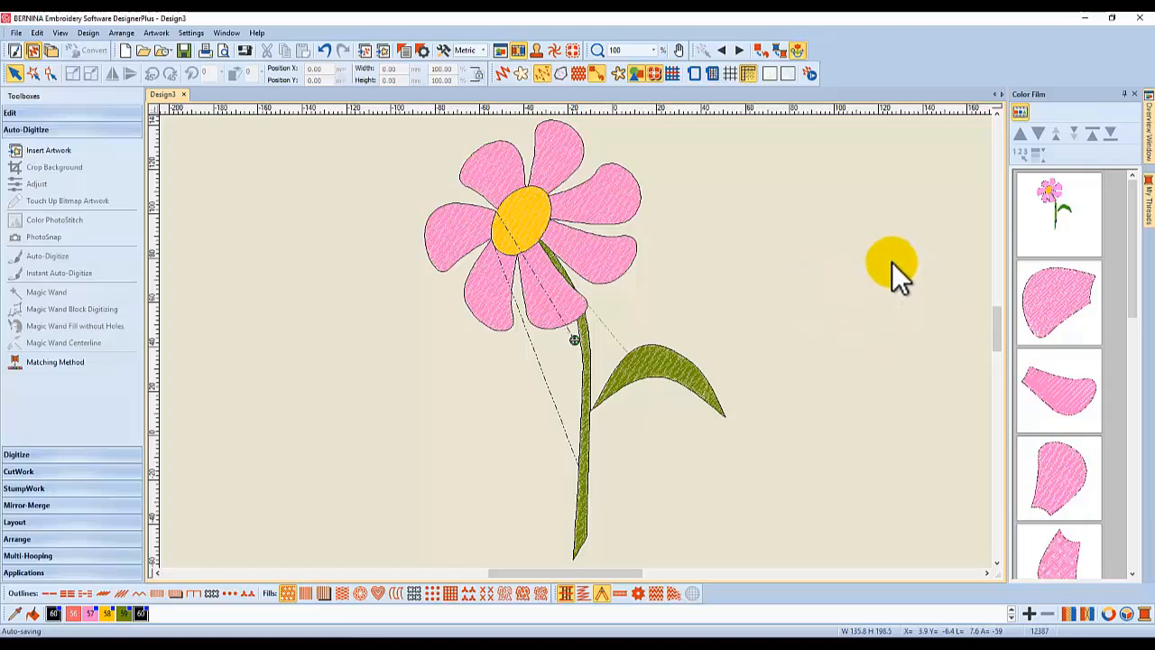
- Select the daisy's upper-left petal and move it one place earlier in the Color Film, ahead of the upper-right petal
click(1043, 296)
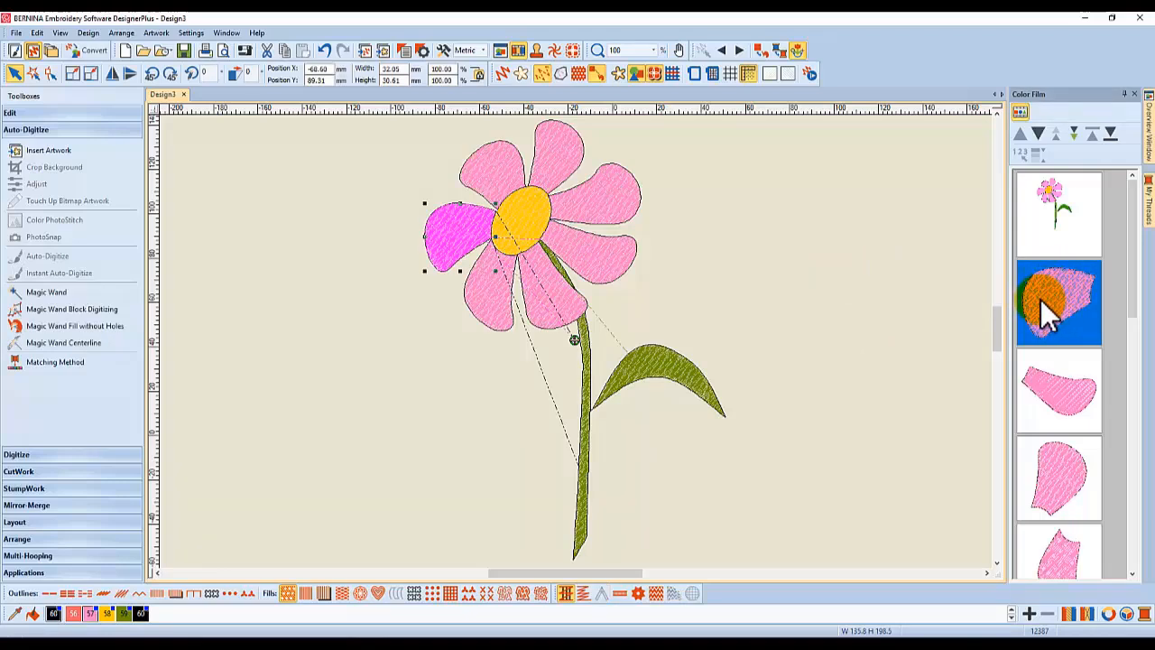
click(496, 173)
click(1074, 424)
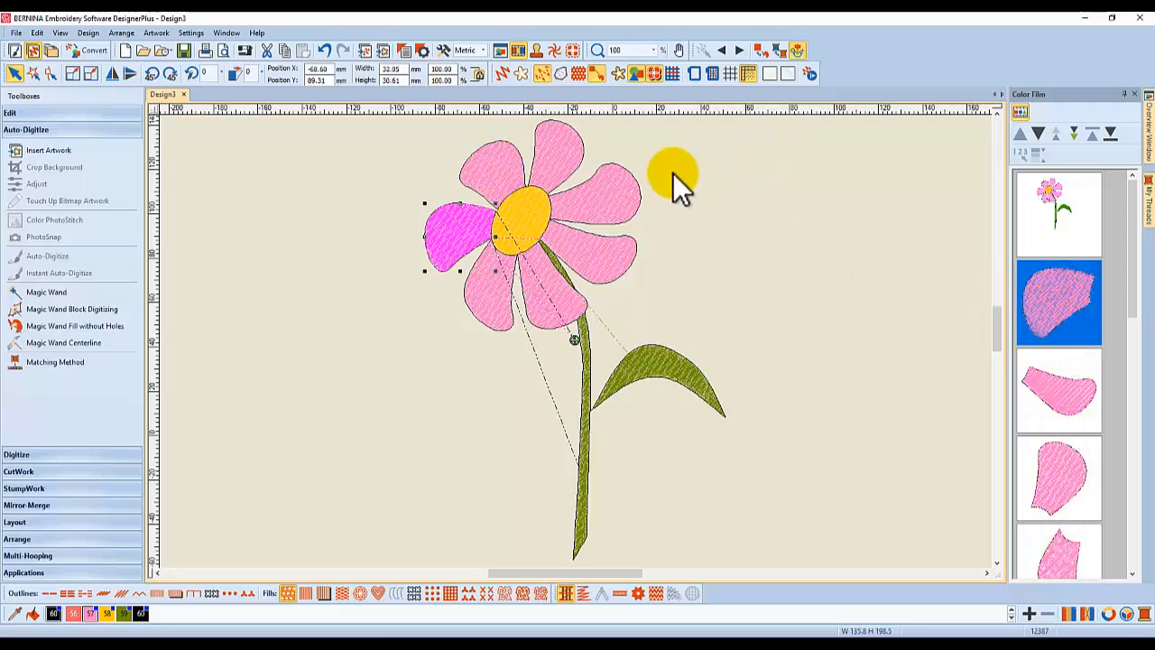
click(491, 164)
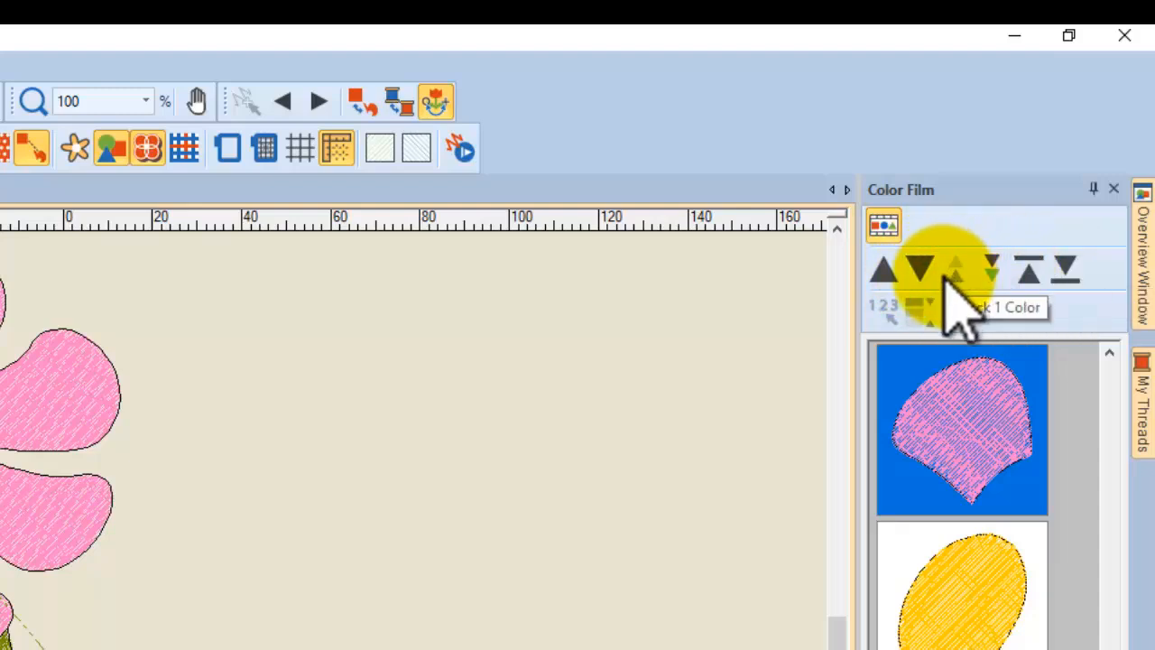
drag(1110, 648, 1110, 410)
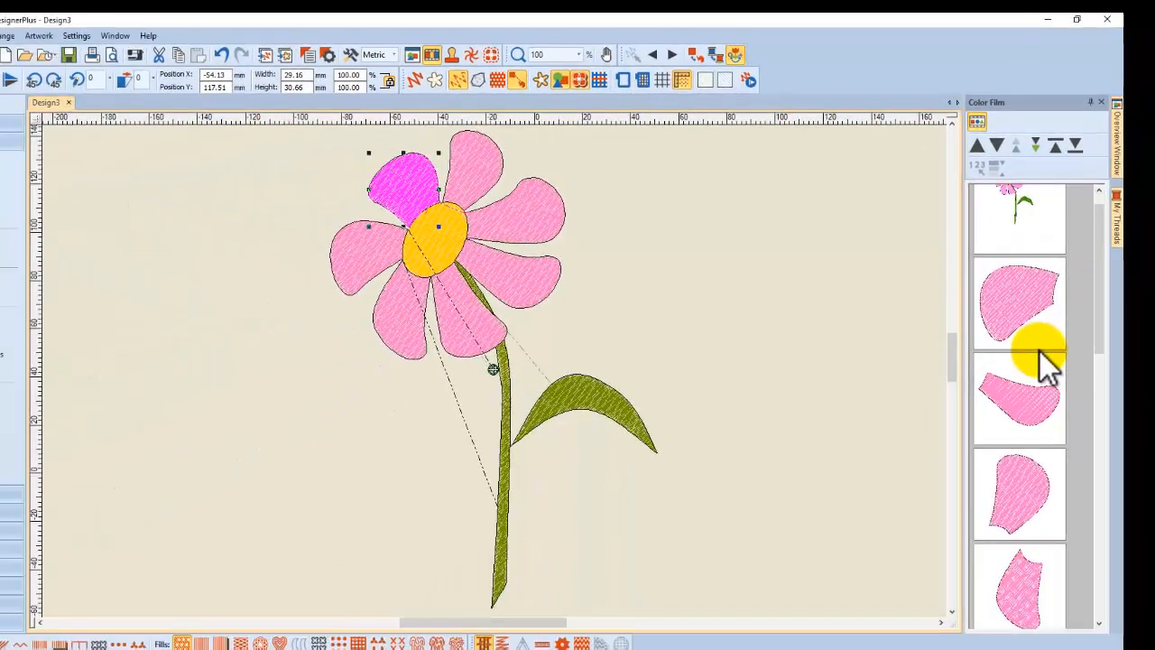
drag(1103, 283, 1103, 400)
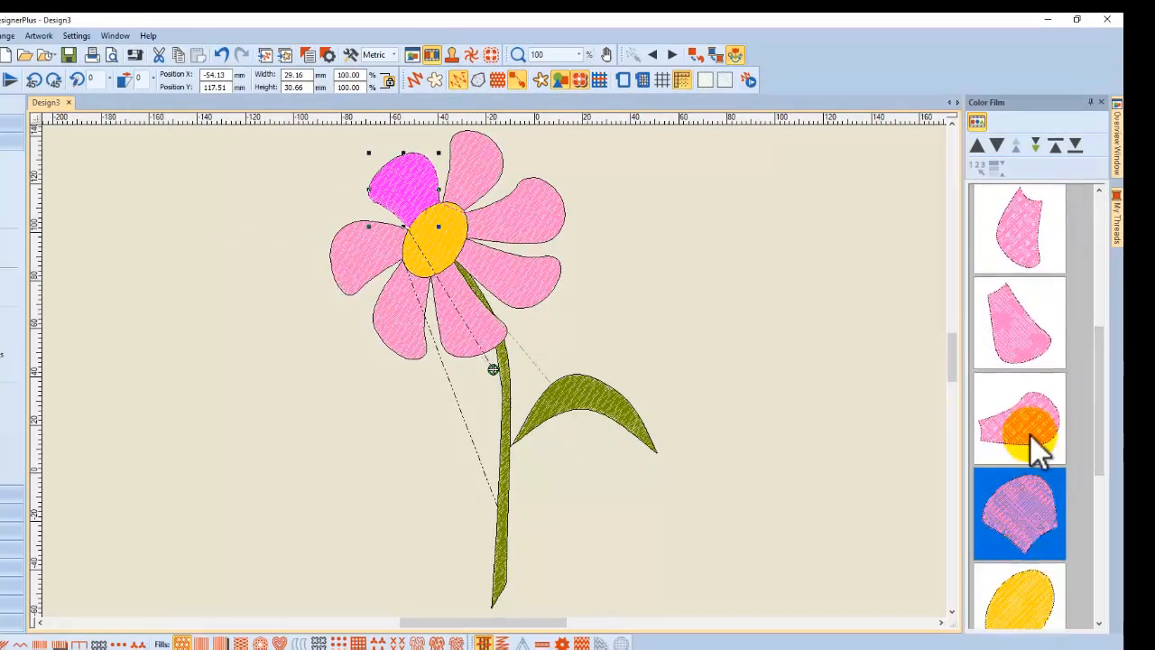
drag(1024, 513, 1024, 370)
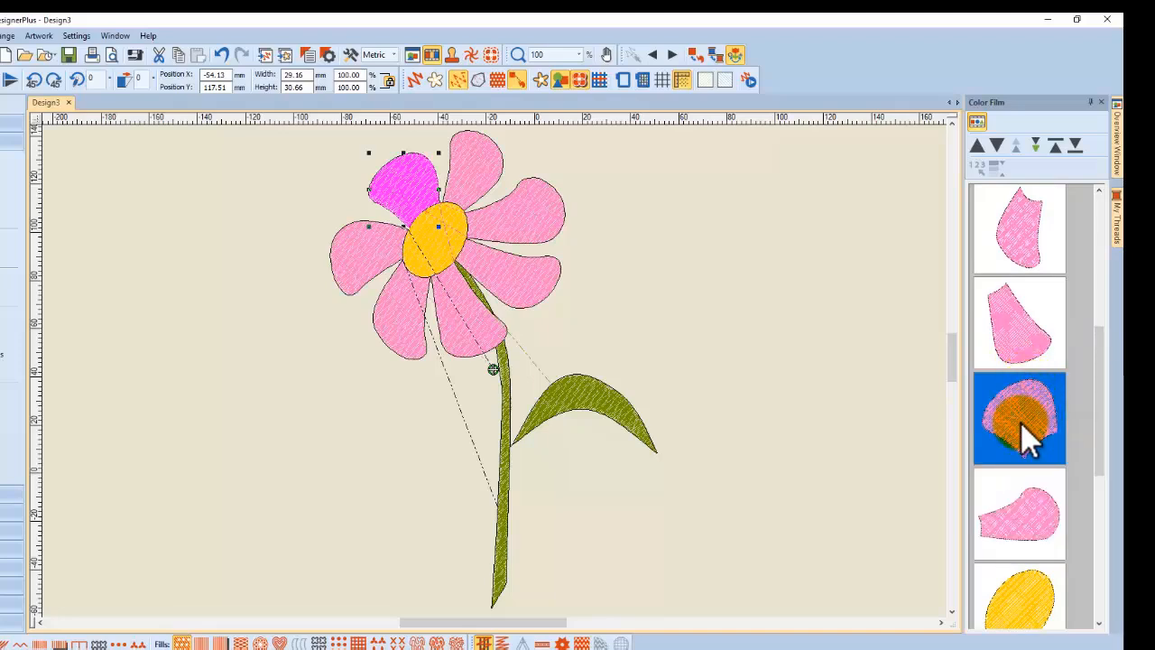
- Move the selected petal back one object at a time in the stitching sequence until it directly follows the left petal
click(1019, 144)
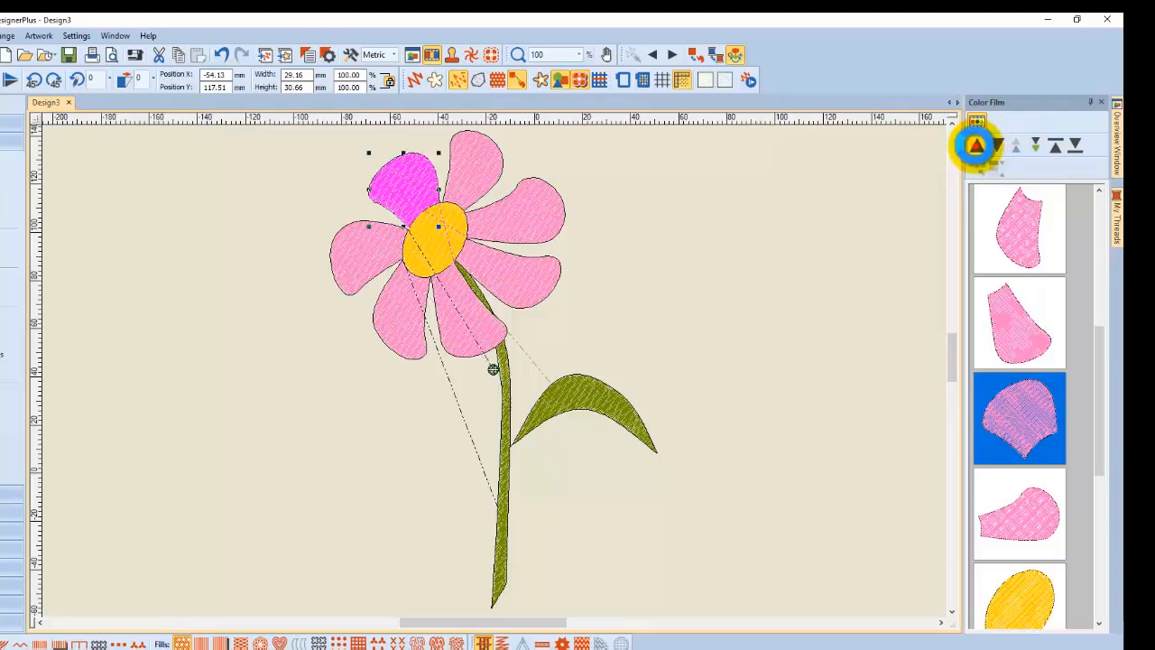
click(978, 146)
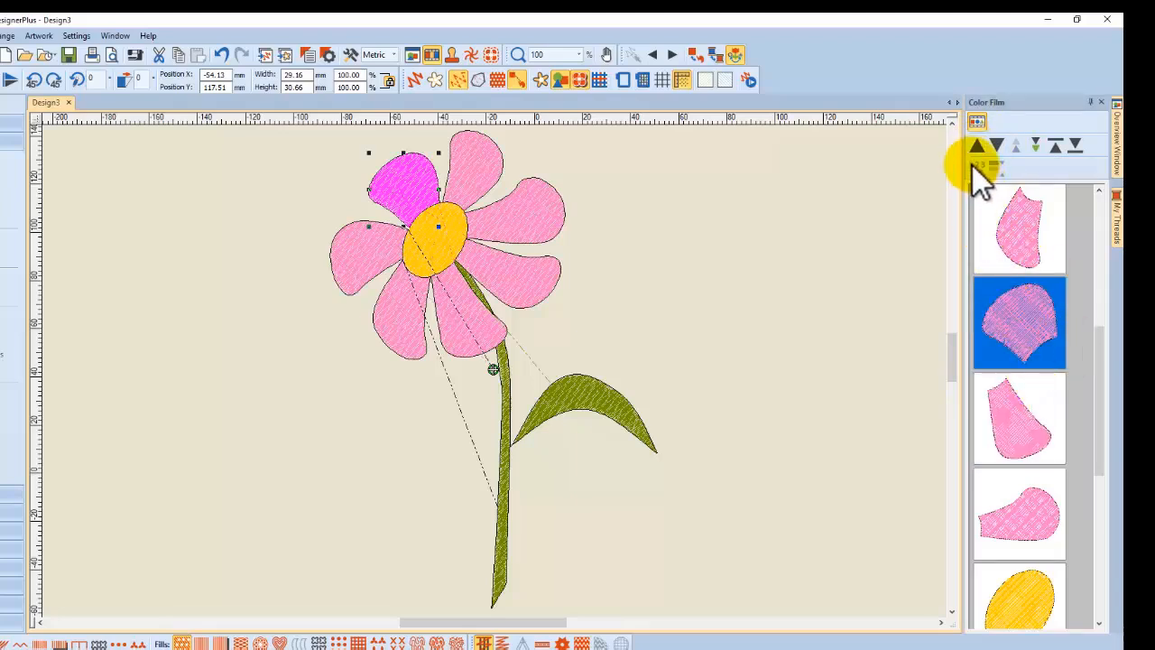
drag(1101, 352, 1097, 313)
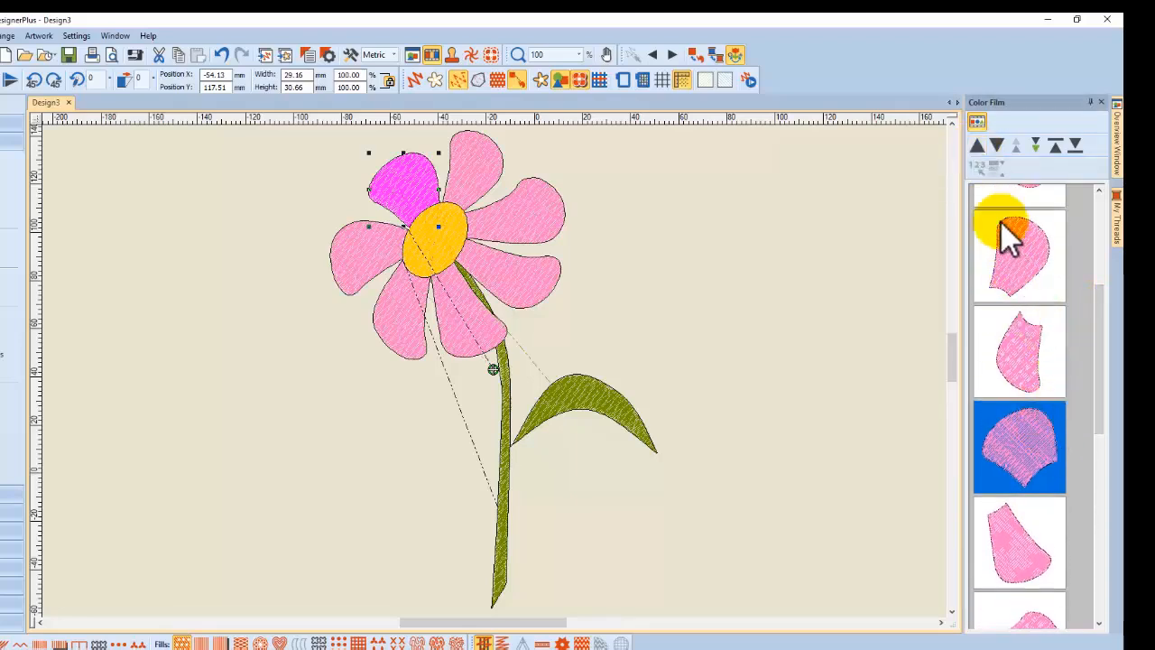
click(977, 144)
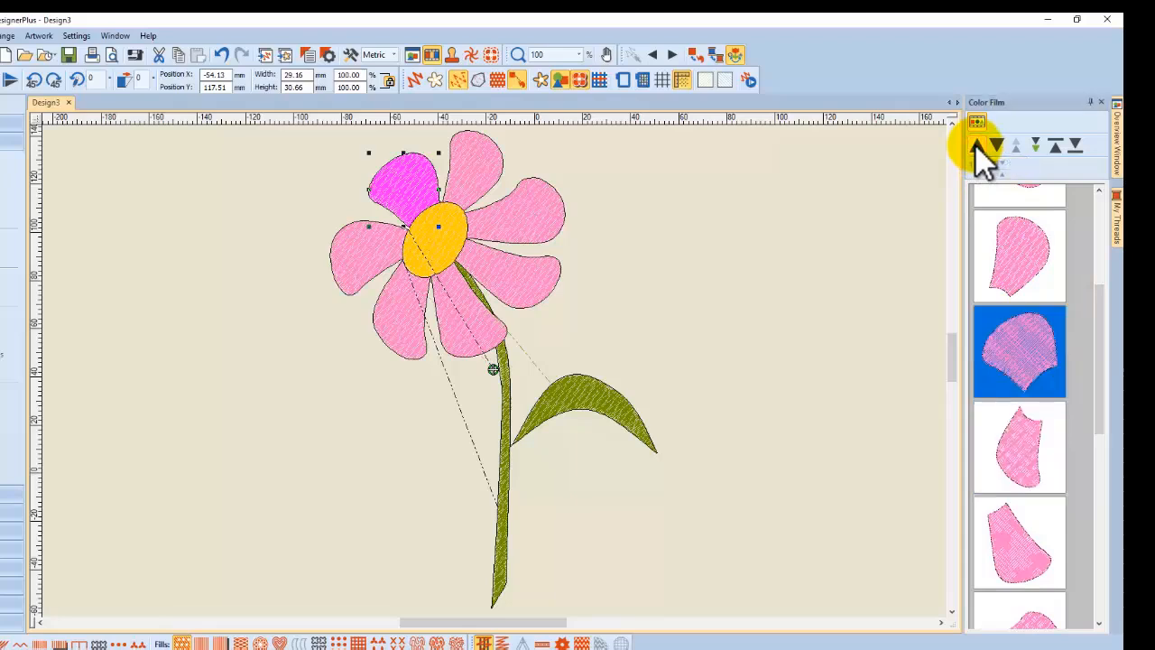
click(978, 144)
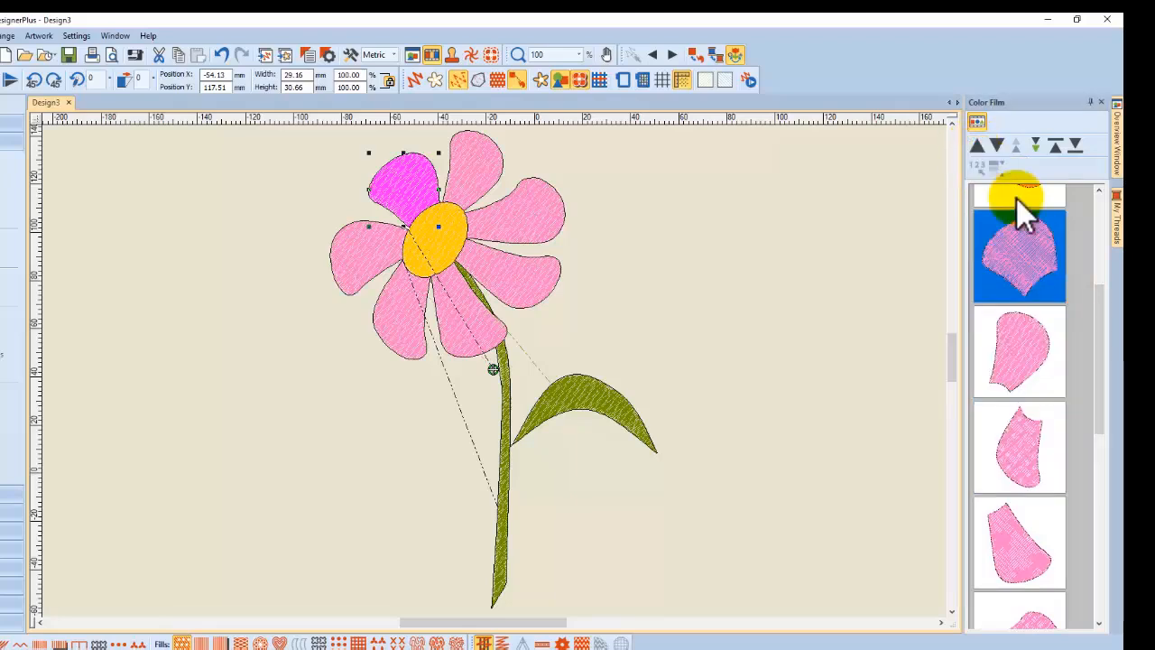
drag(1108, 306, 1096, 225)
click(978, 144)
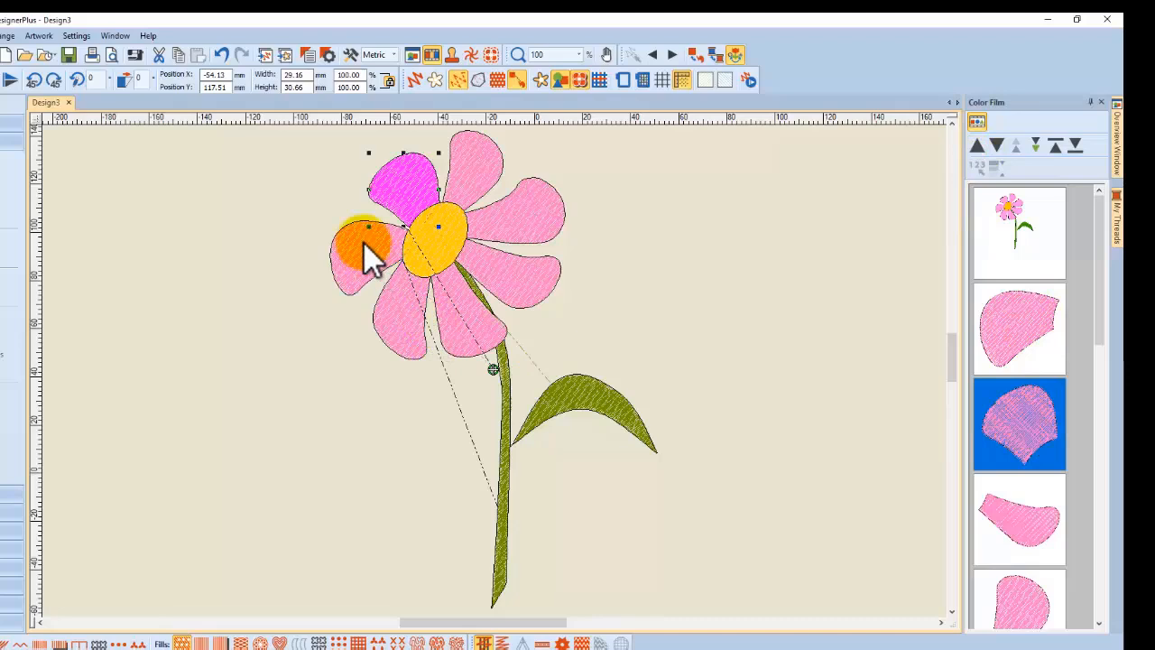
click(406, 180)
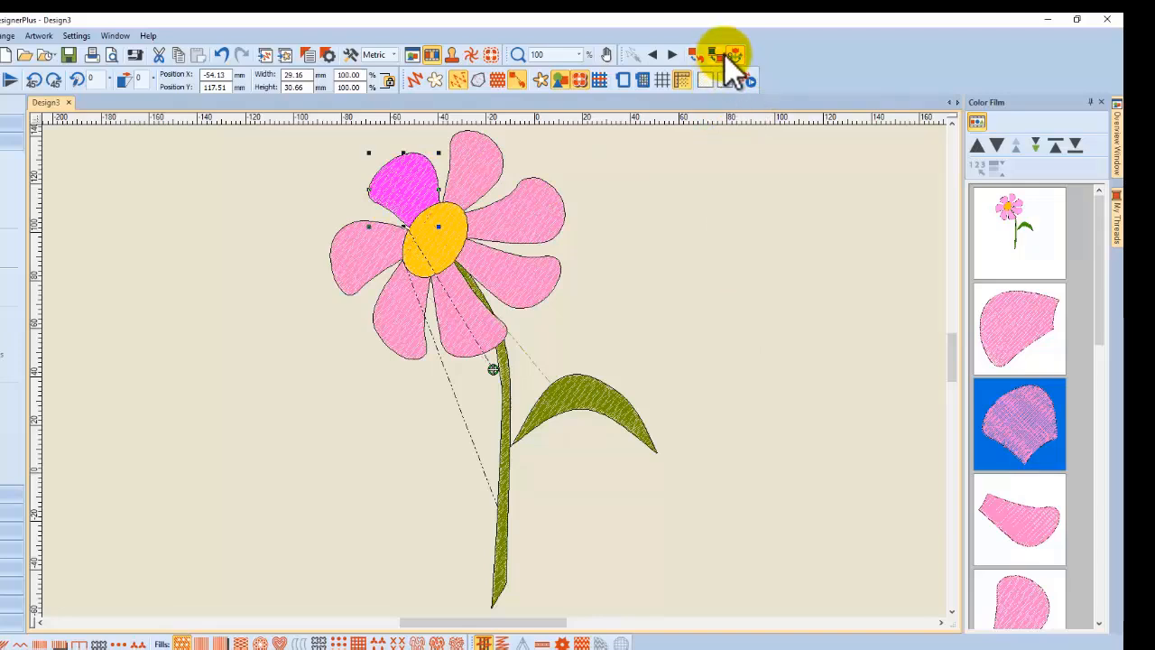
- Travel forward by object from the design's start through the first two petals and examine the stitches connecting them up close
click(733, 222)
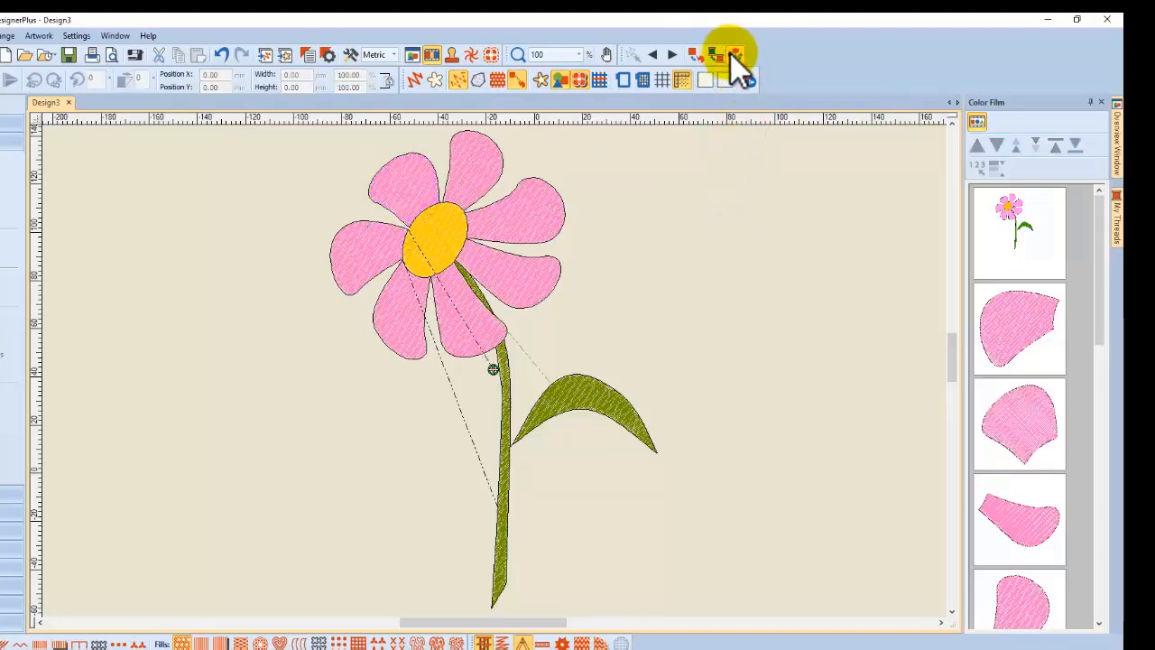
click(654, 57)
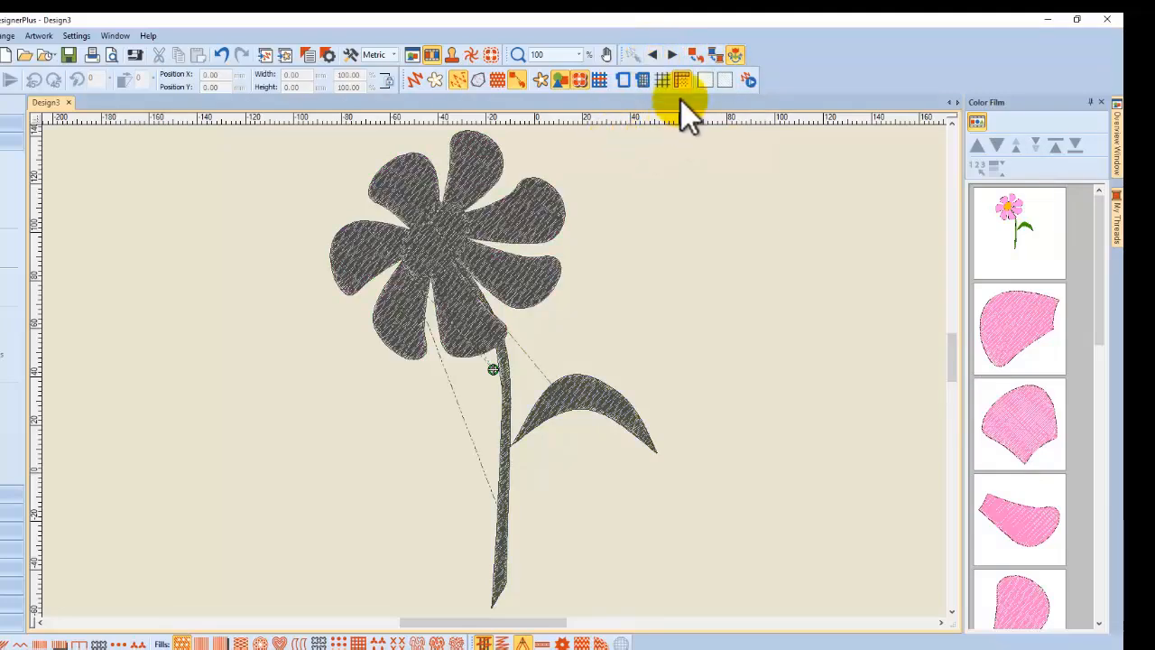
click(693, 54)
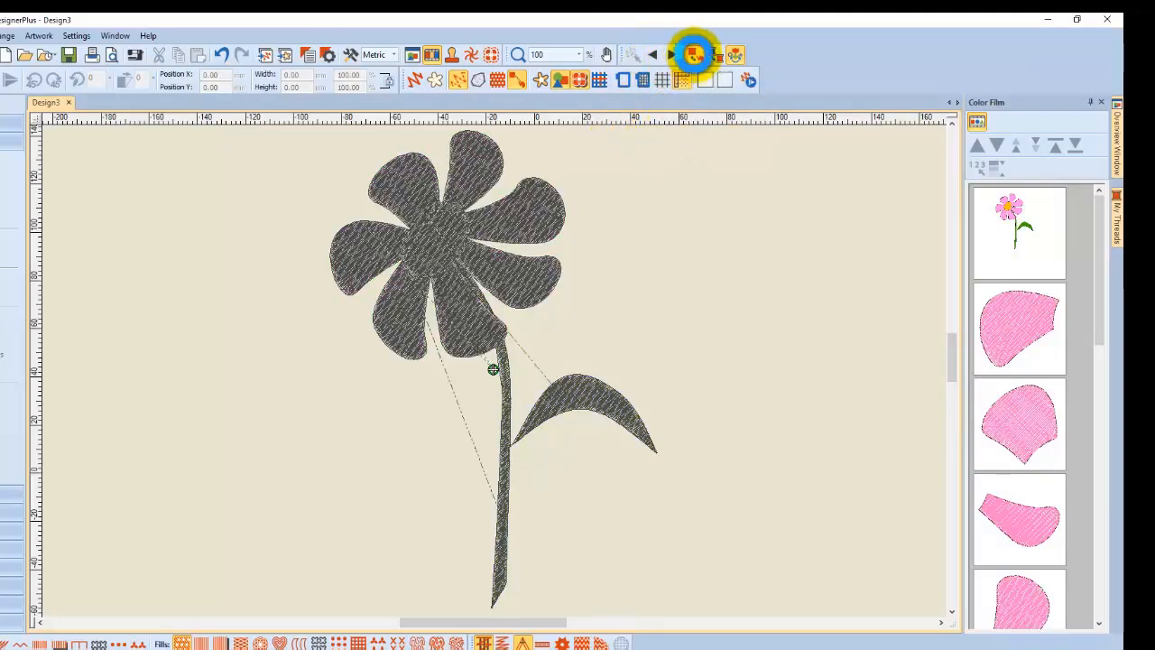
click(673, 54)
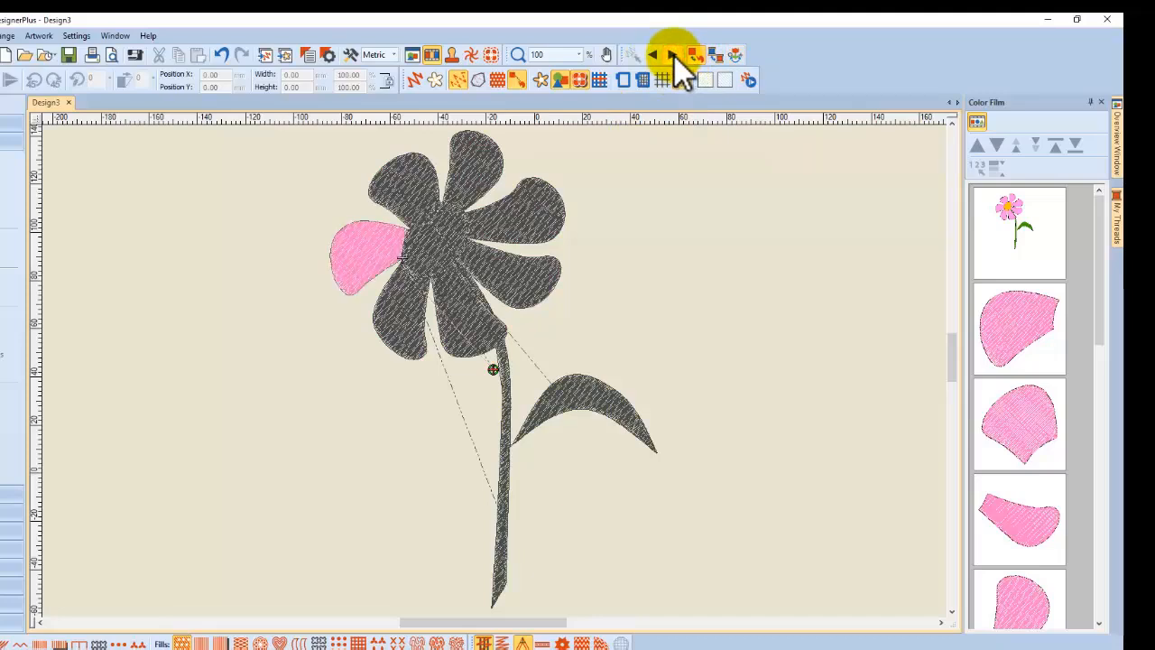
click(673, 54)
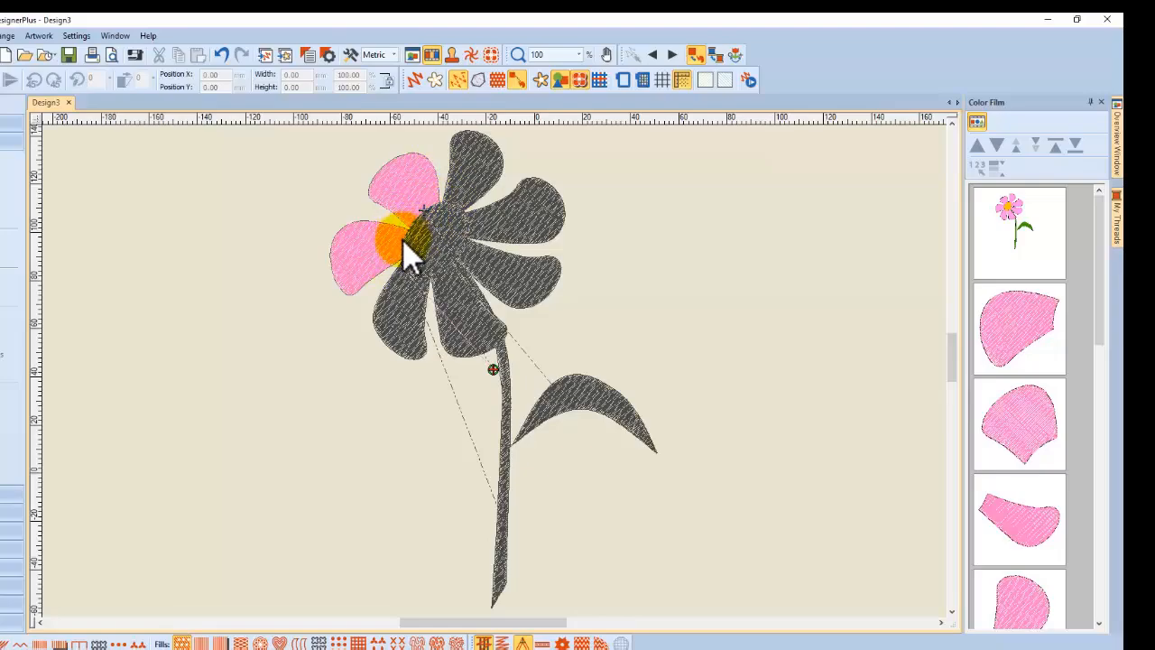
scroll(408, 248, up, 1)
scroll(409, 246, up, 2)
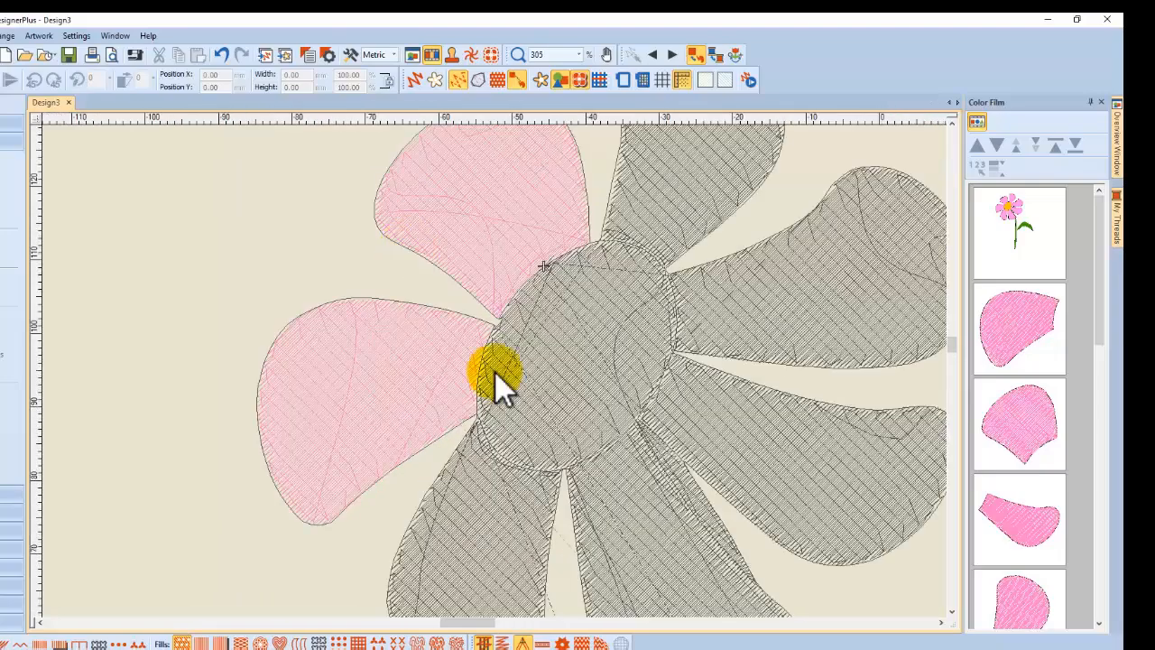
scroll(495, 369, up, 3)
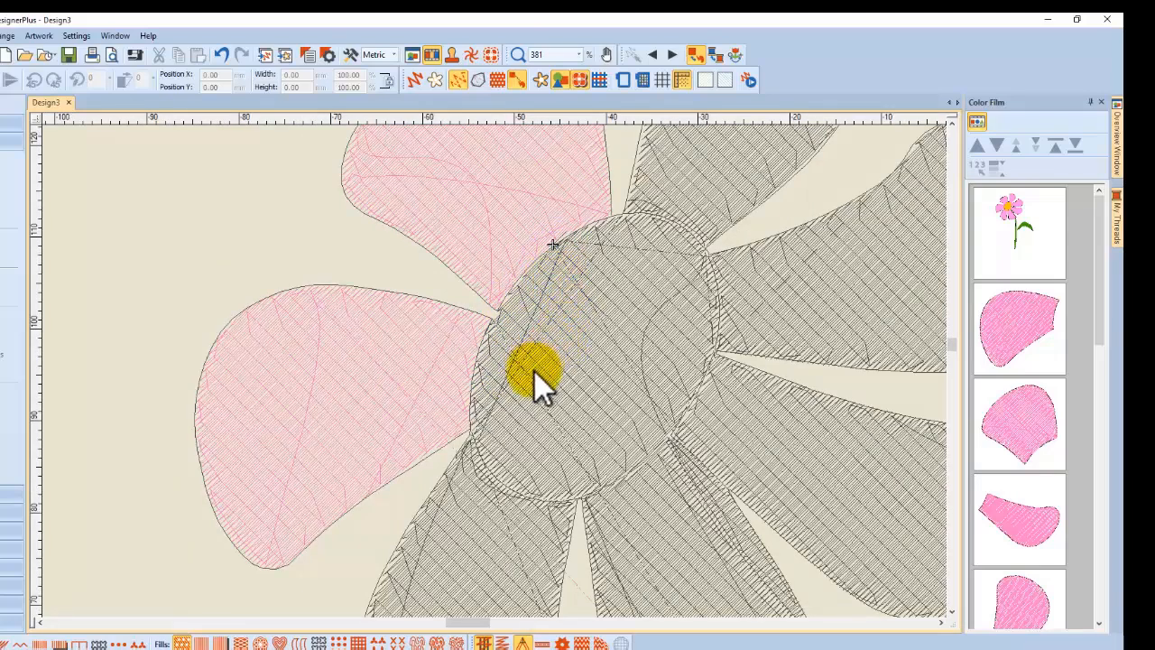
click(618, 255)
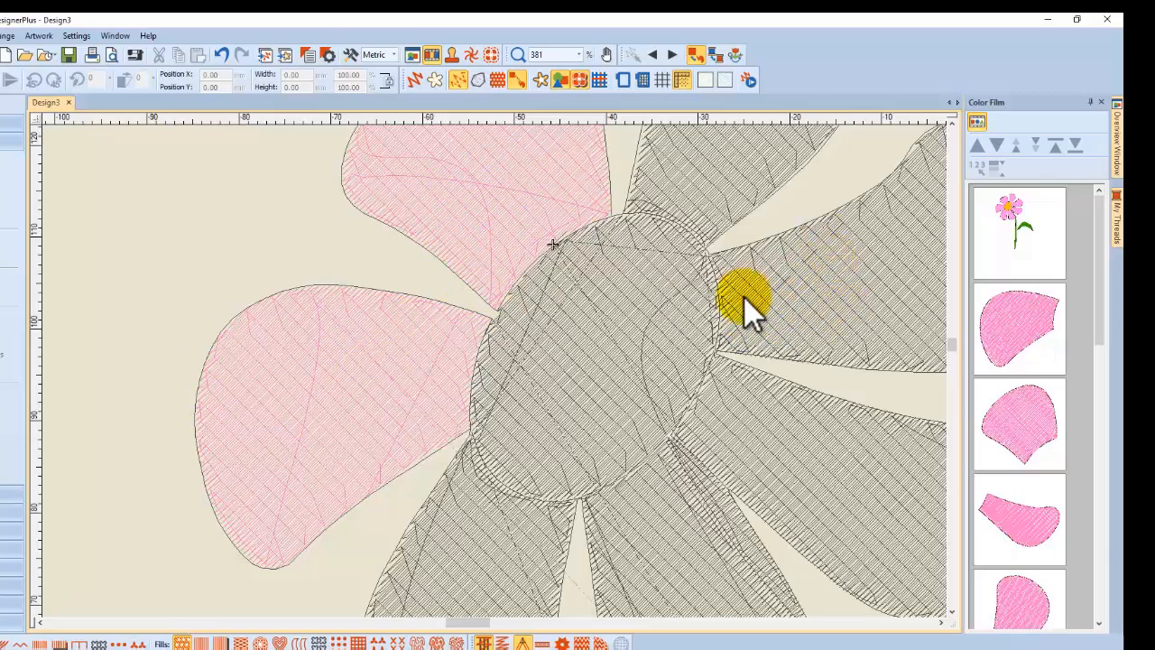
scroll(741, 302, down, 4)
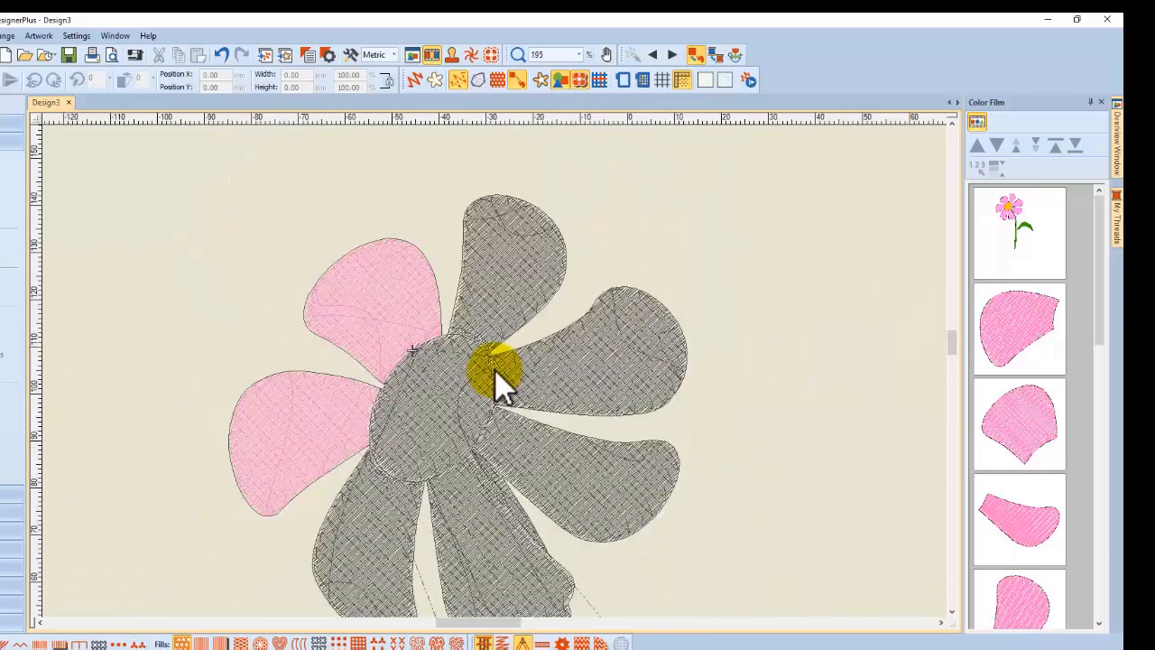
scroll(495, 369, down, 1)
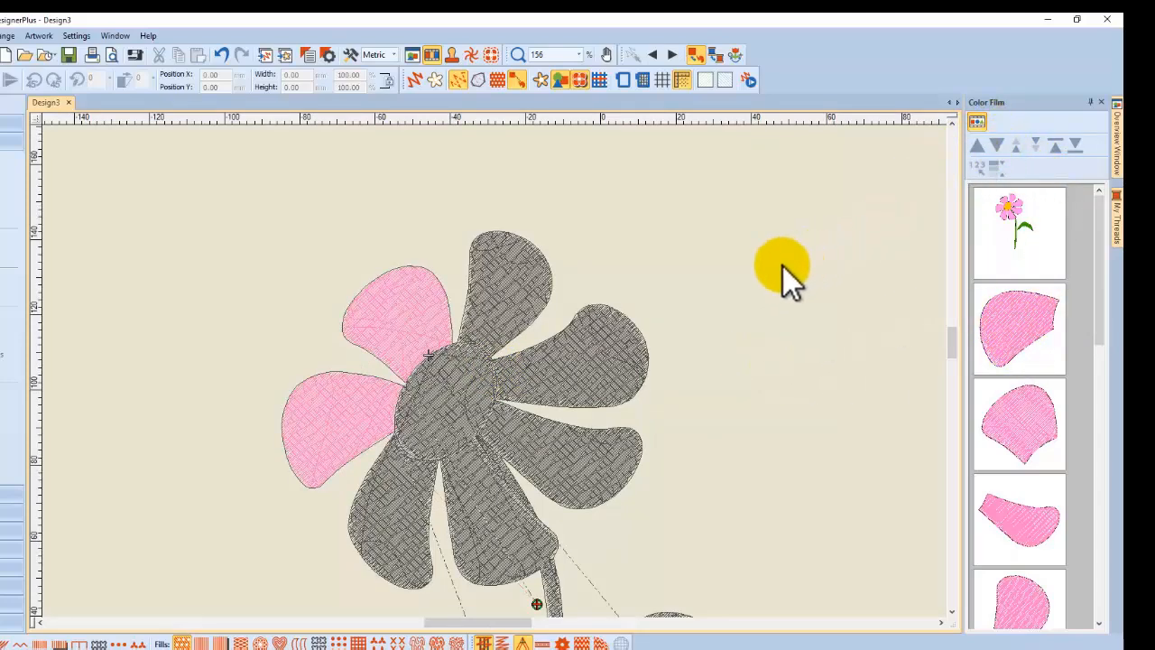
- Travel forward to the third stitched petal, jump to the end of the design, and fit the whole flower in view
click(672, 56)
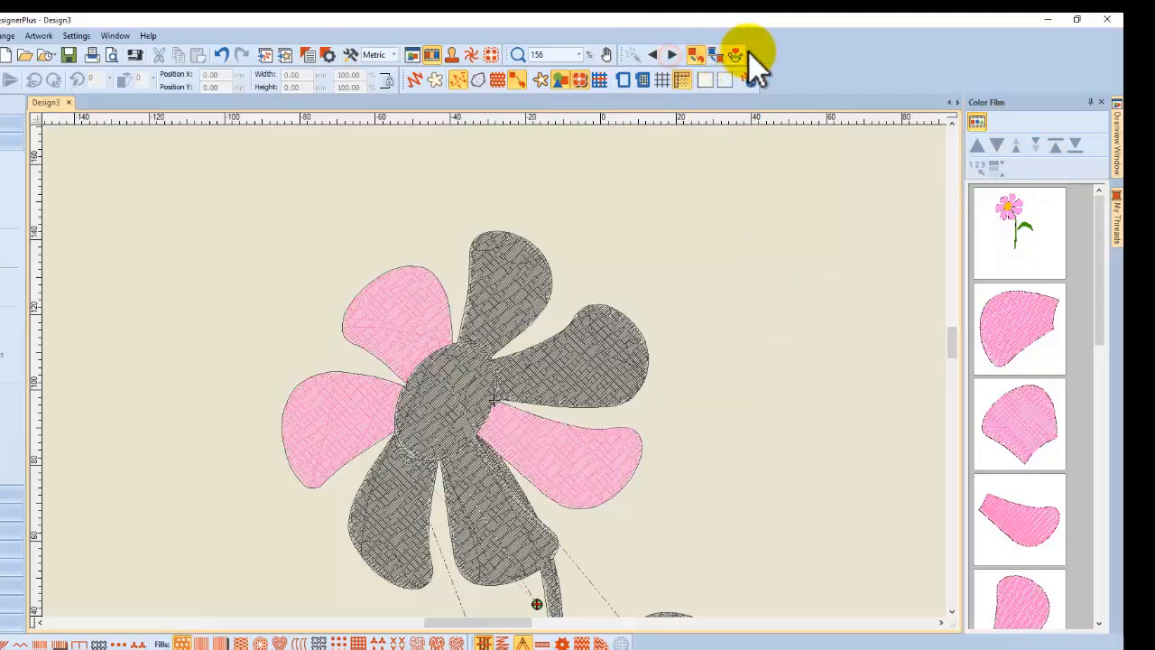
click(673, 56)
scroll(487, 383, down, 1)
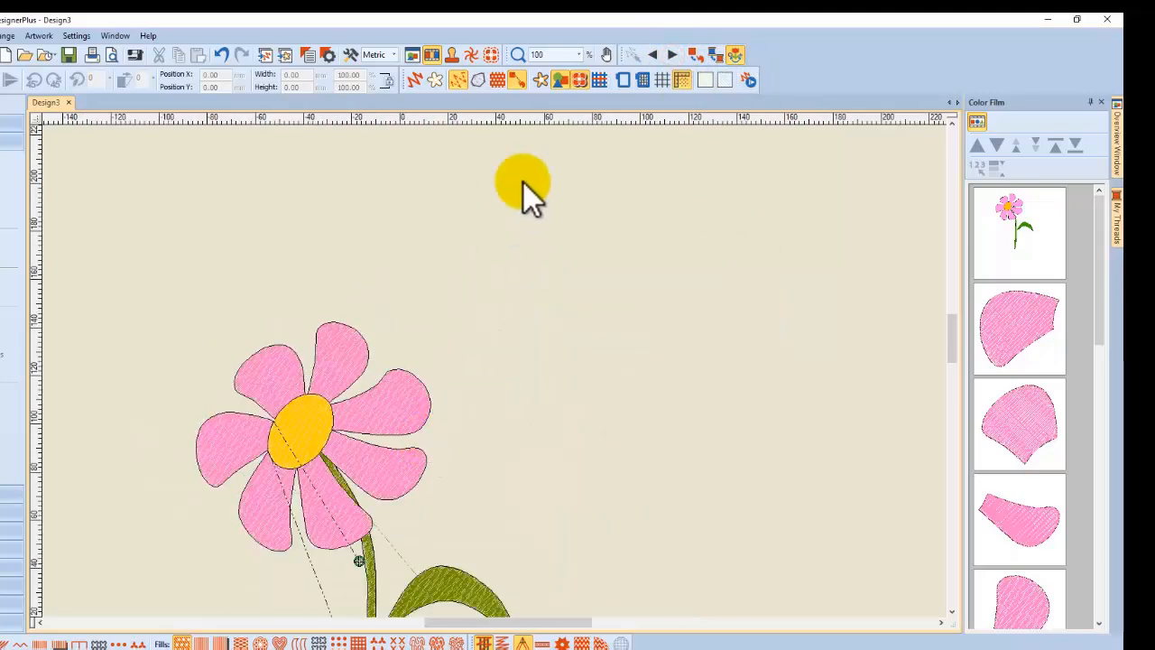
click(579, 55)
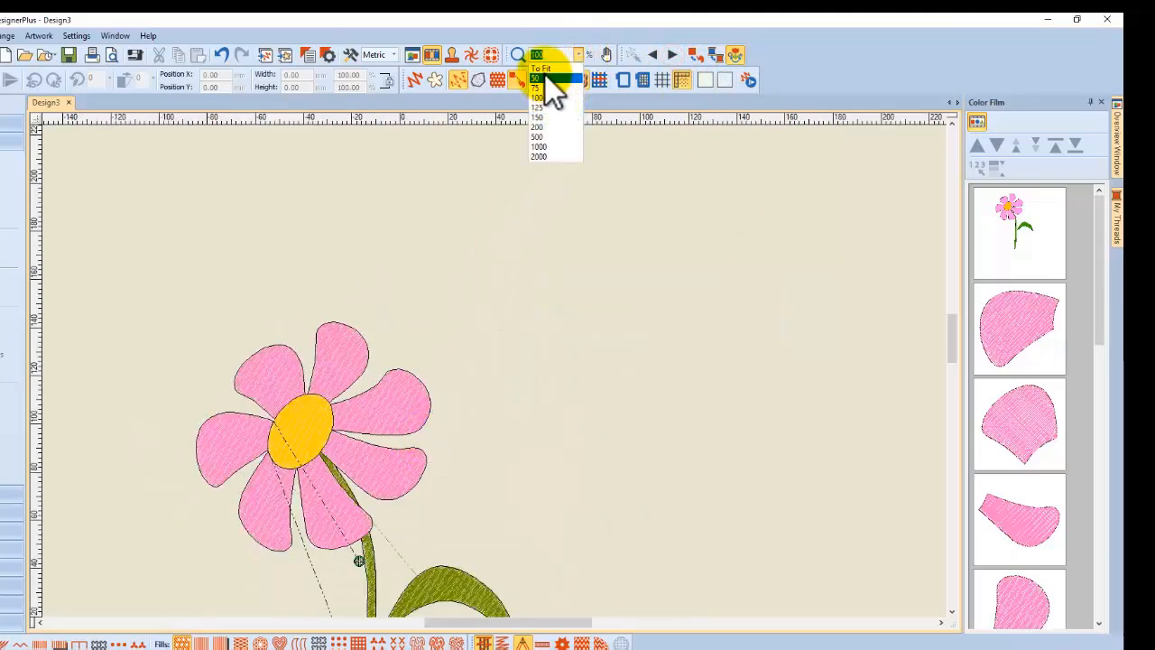
click(546, 69)
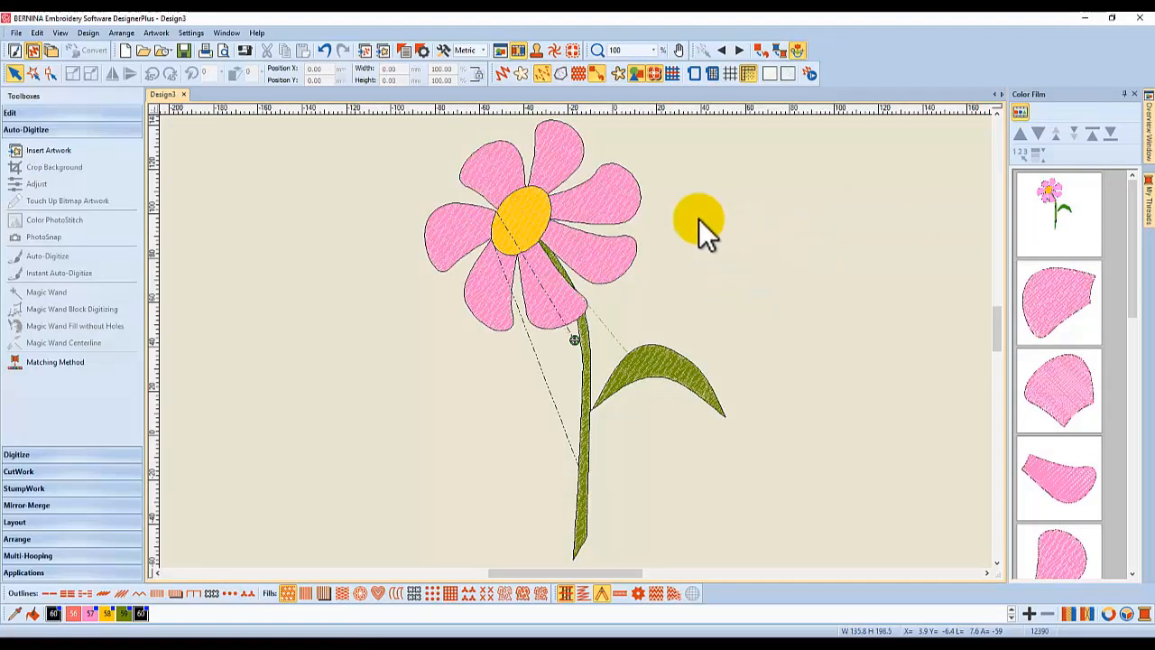
- Select all seven petals clockwise, starting with the left one, and resequence them in the order of selection
click(457, 229)
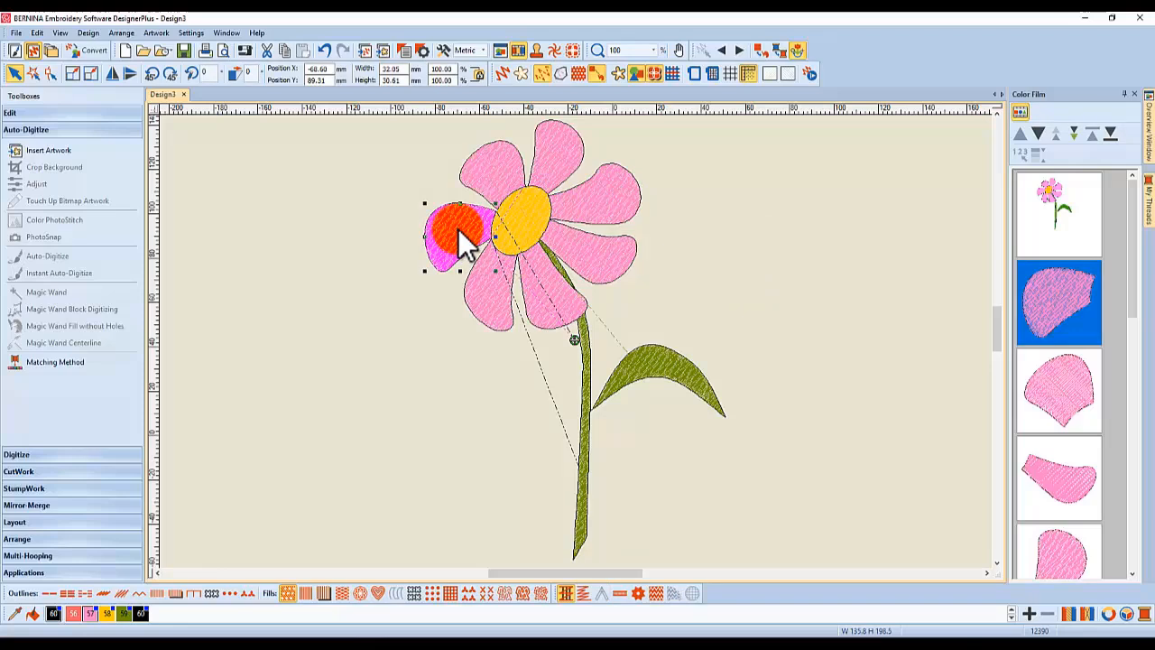
ctrl+click(499, 180)
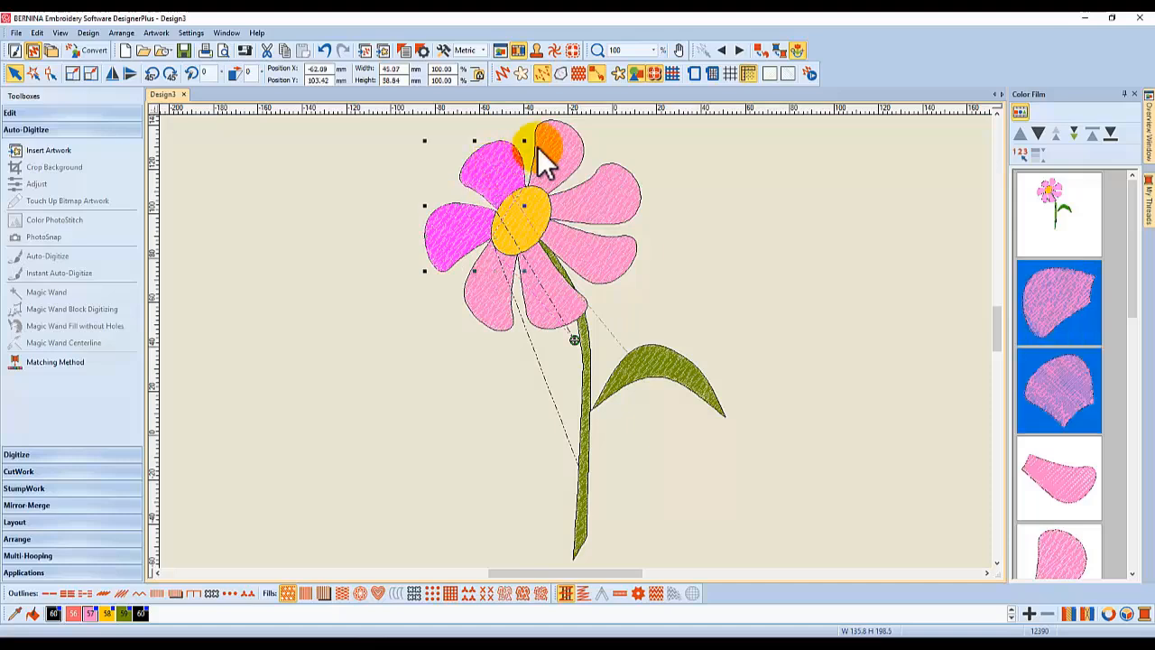
ctrl+click(554, 149)
ctrl+click(609, 193)
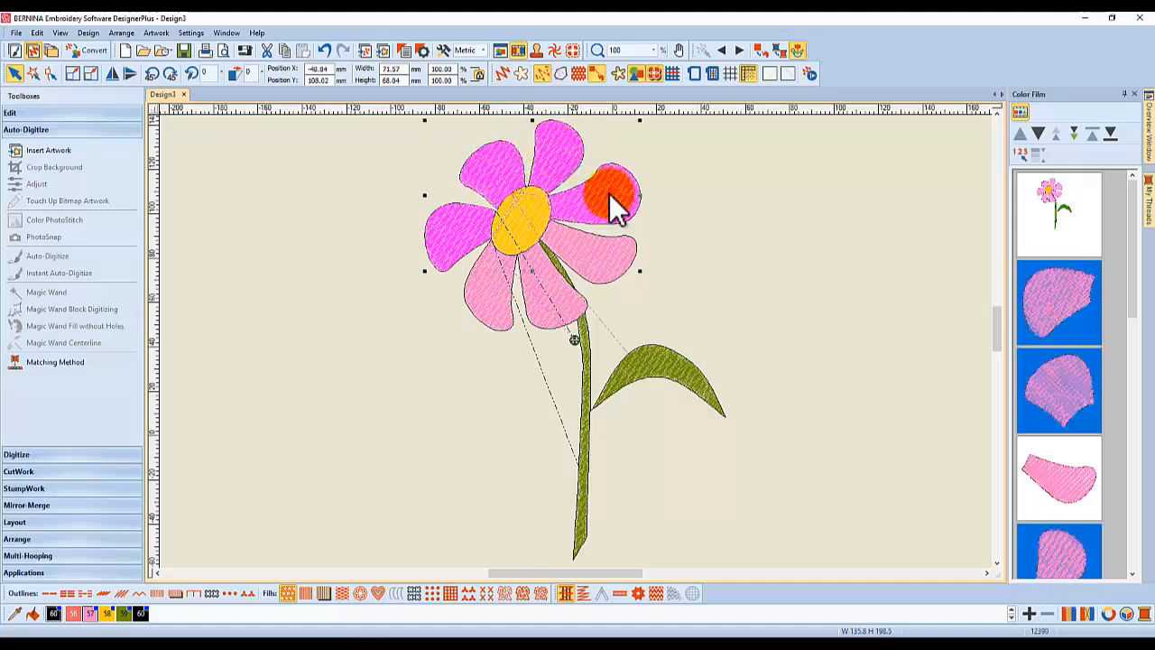
ctrl+click(607, 272)
ctrl+click(563, 306)
ctrl+click(490, 307)
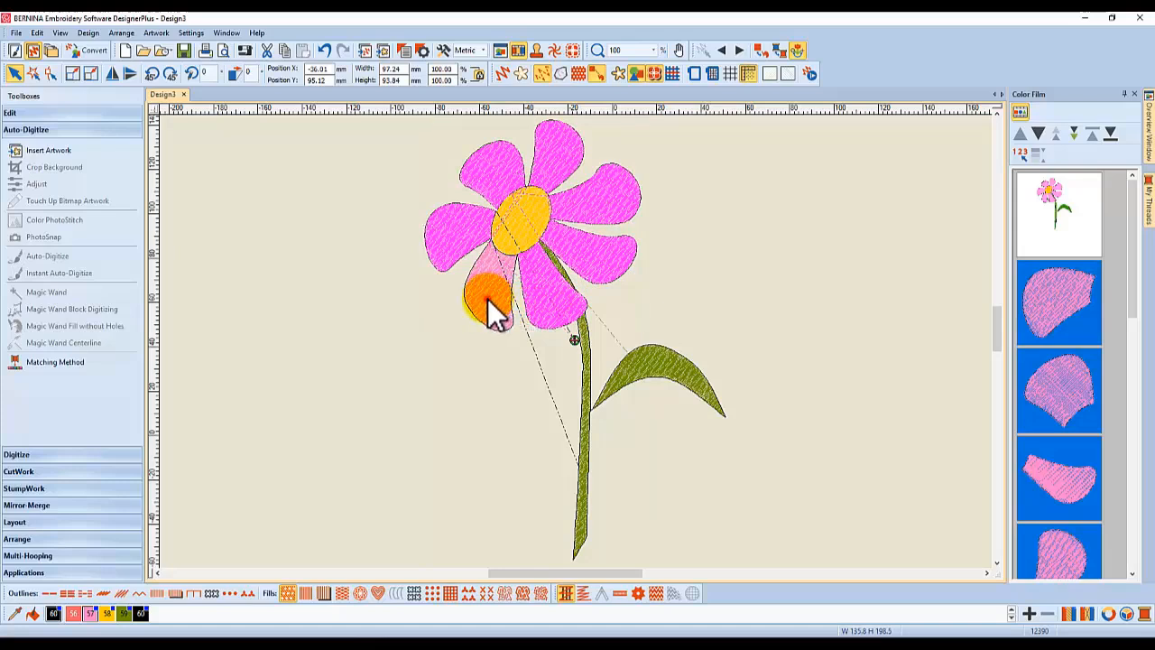
ctrl+click(488, 299)
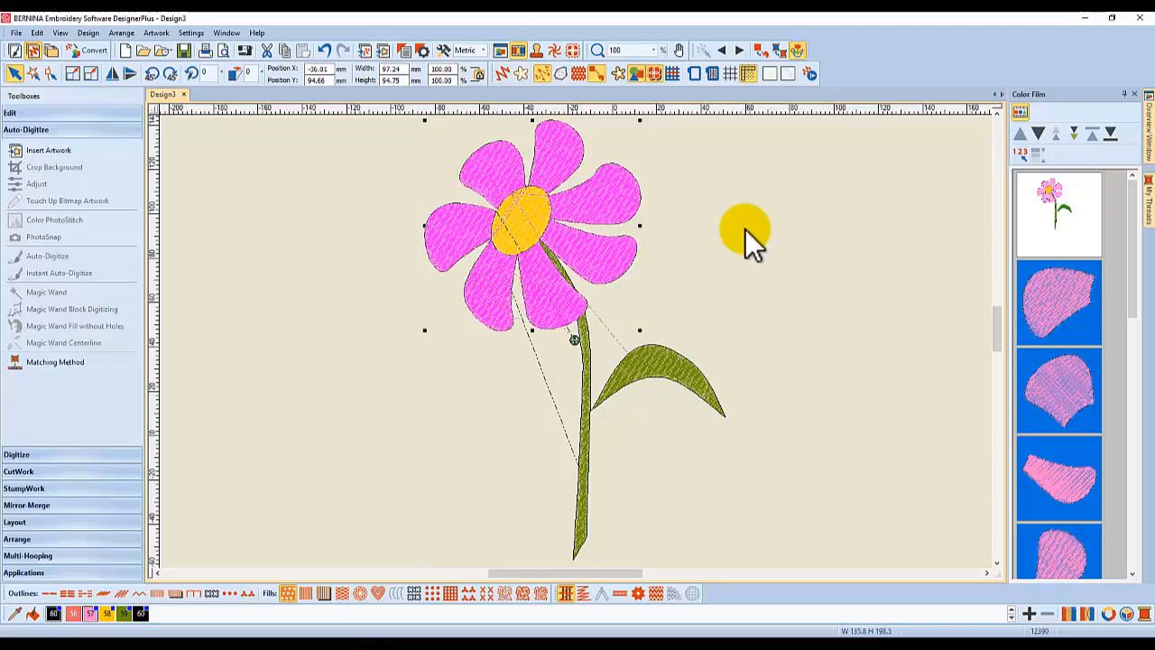
click(1021, 153)
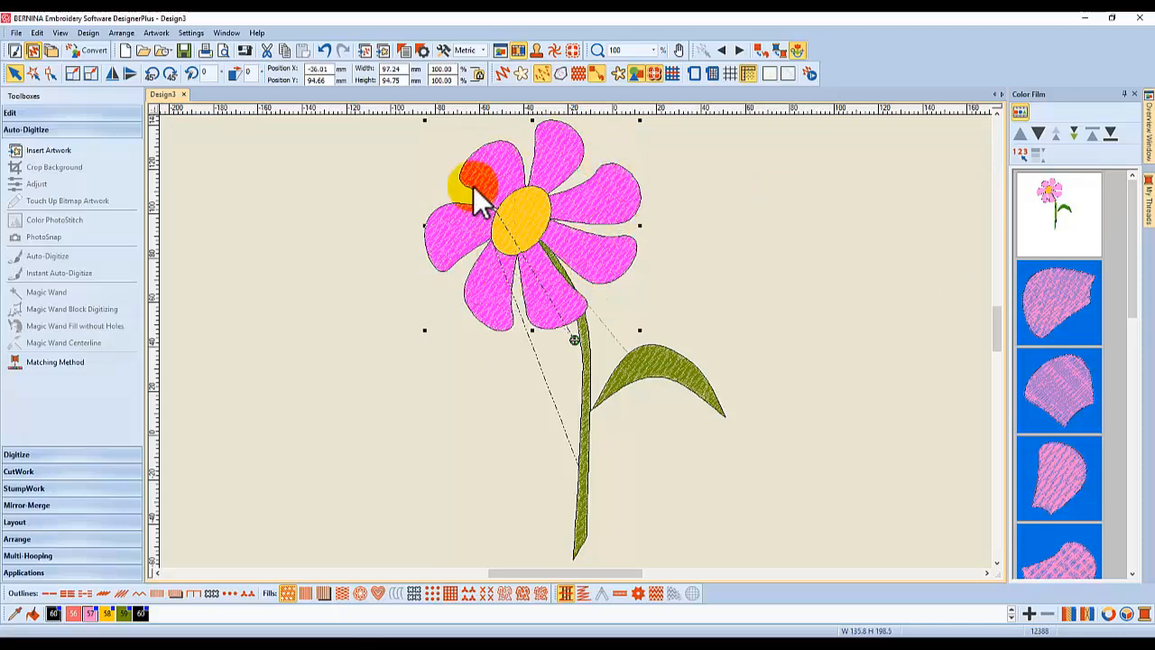
click(790, 202)
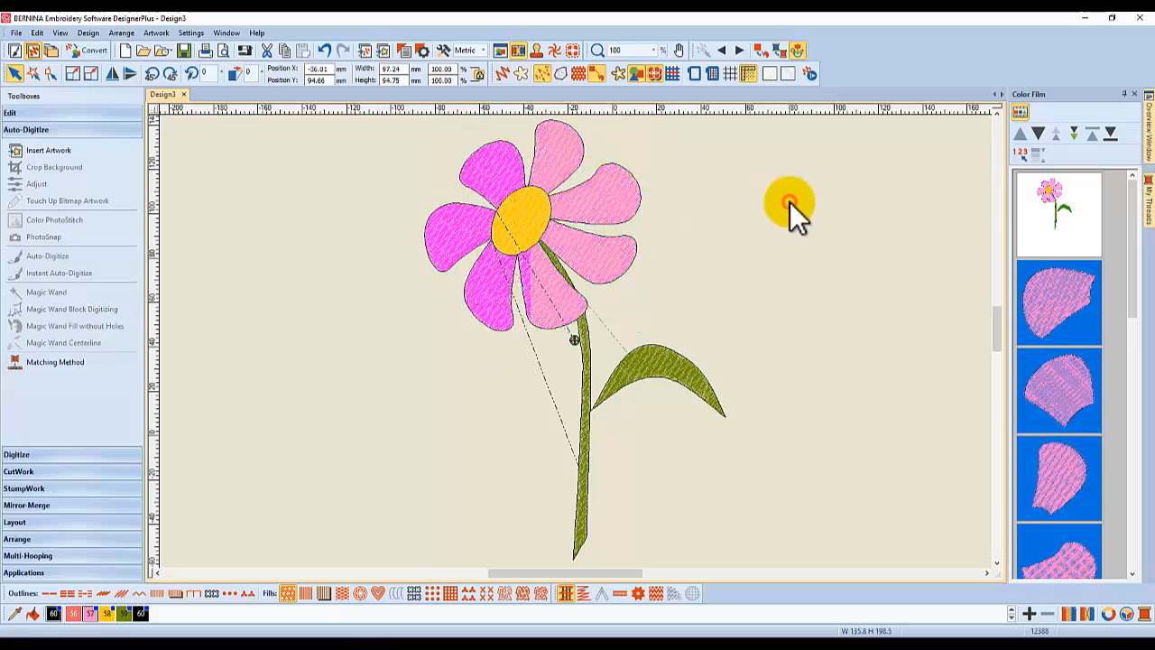
- Return to the design's start and travel forward by object through all seven petals to check their stitching order
click(796, 50)
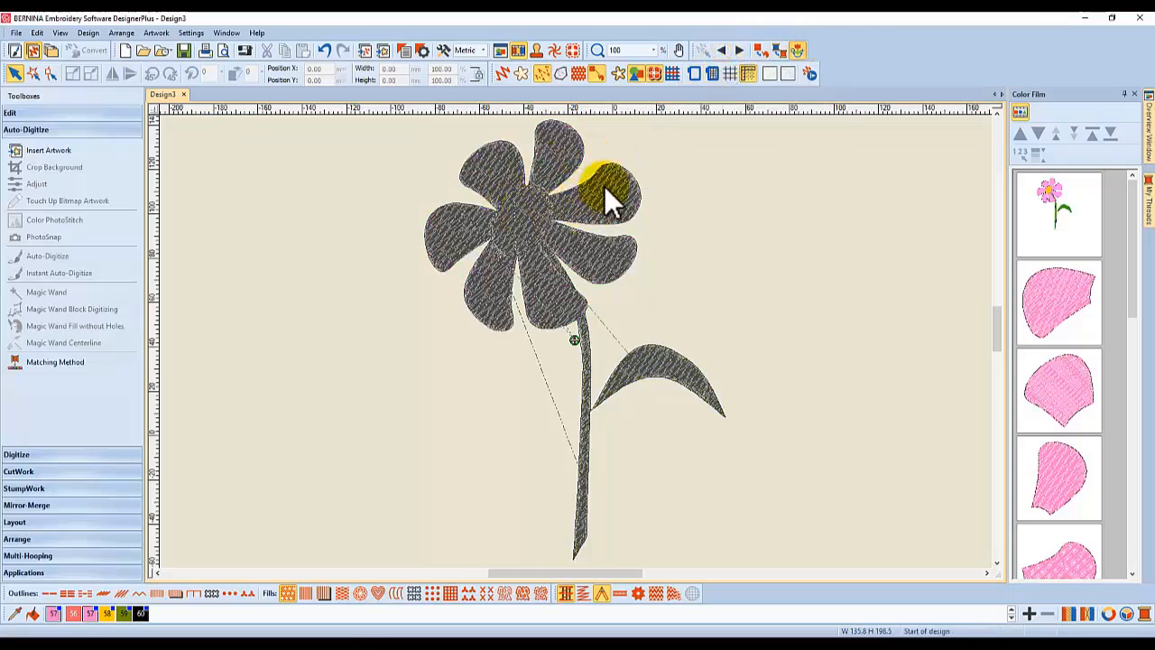
click(761, 50)
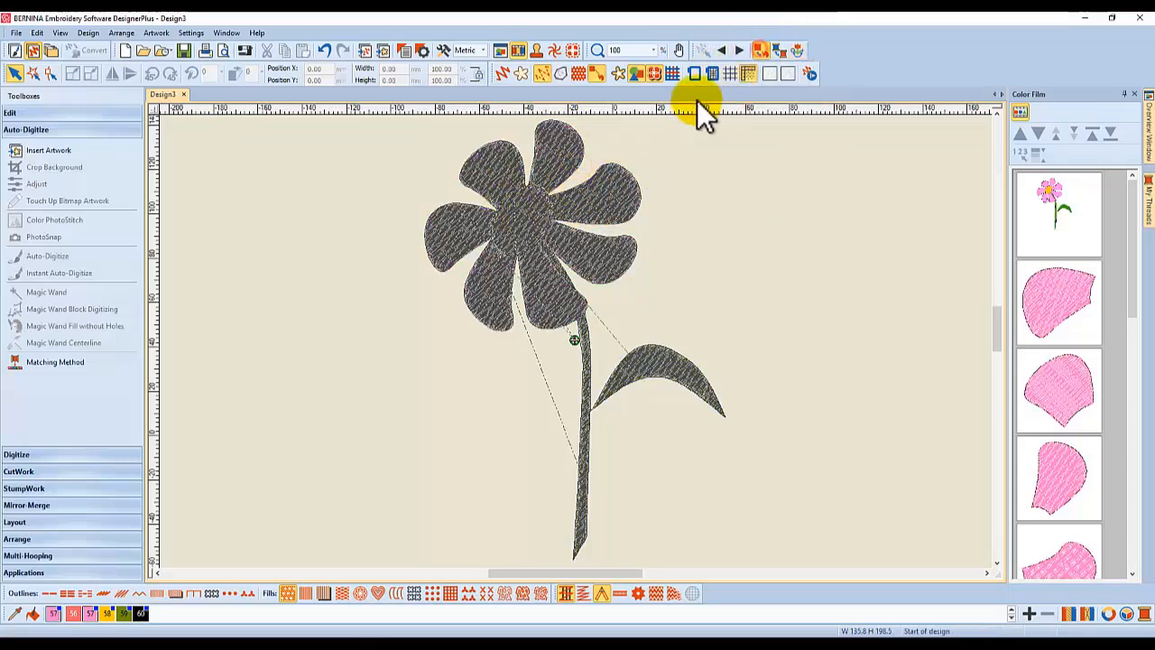
click(739, 51)
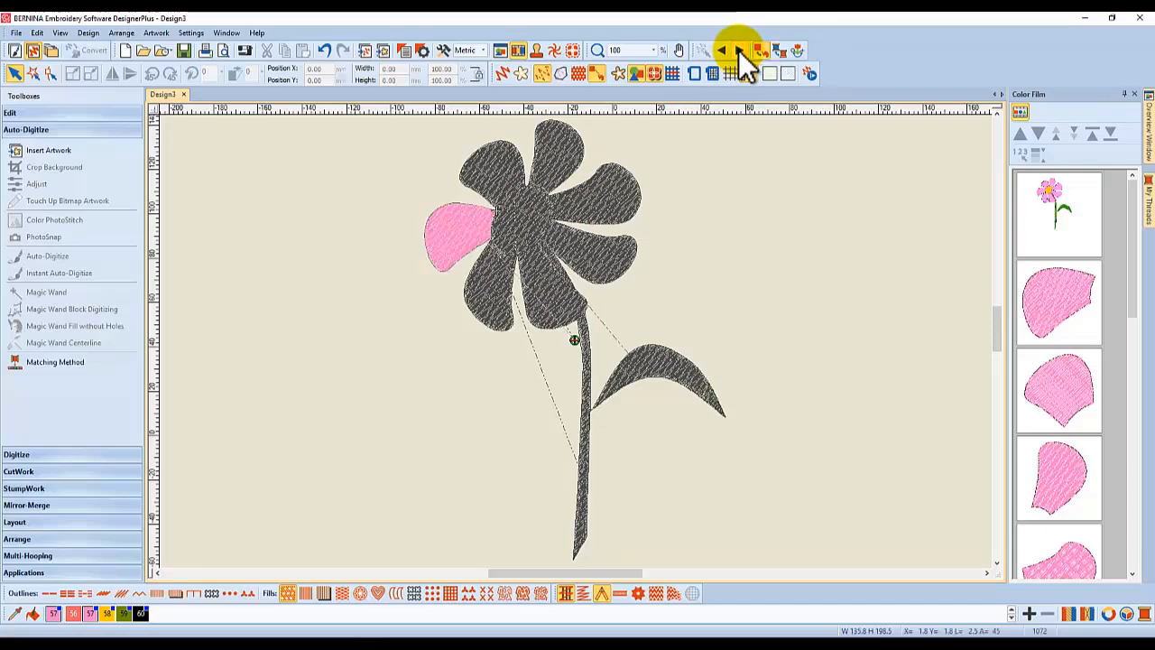
click(741, 51)
click(741, 52)
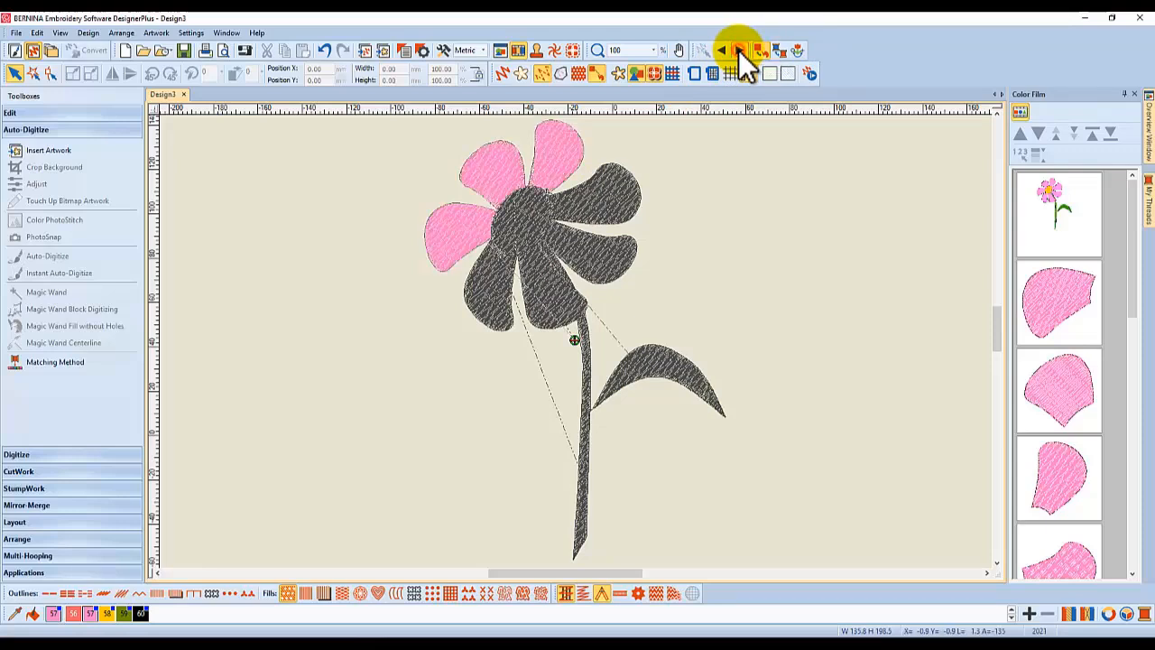
click(740, 50)
click(740, 51)
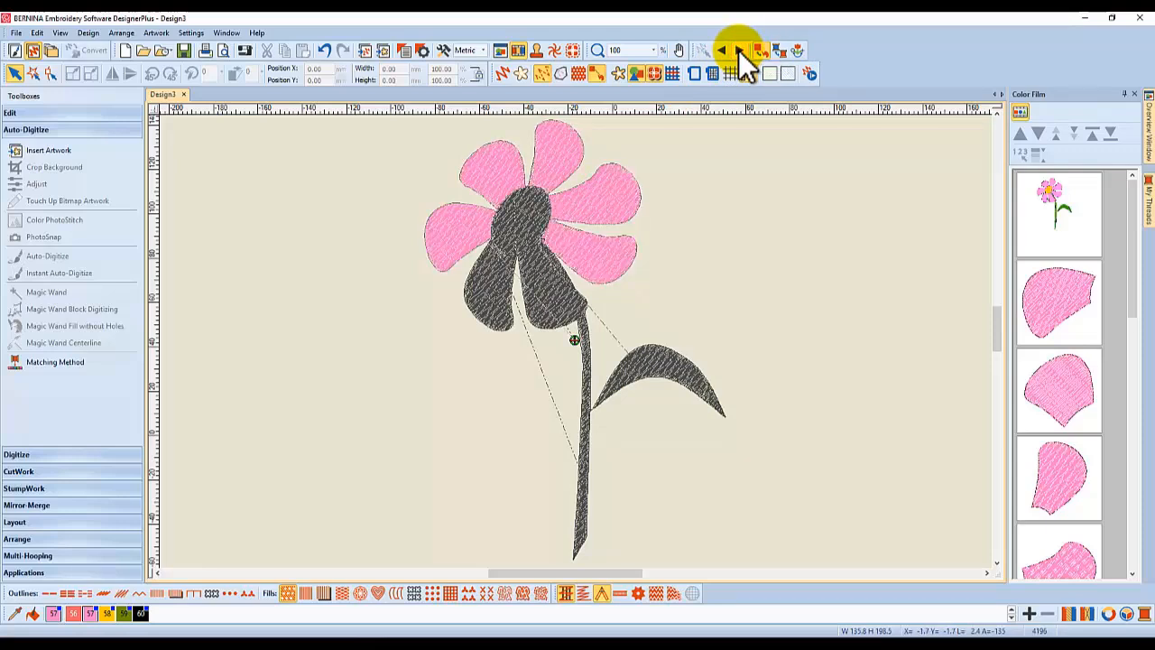
click(739, 51)
click(740, 50)
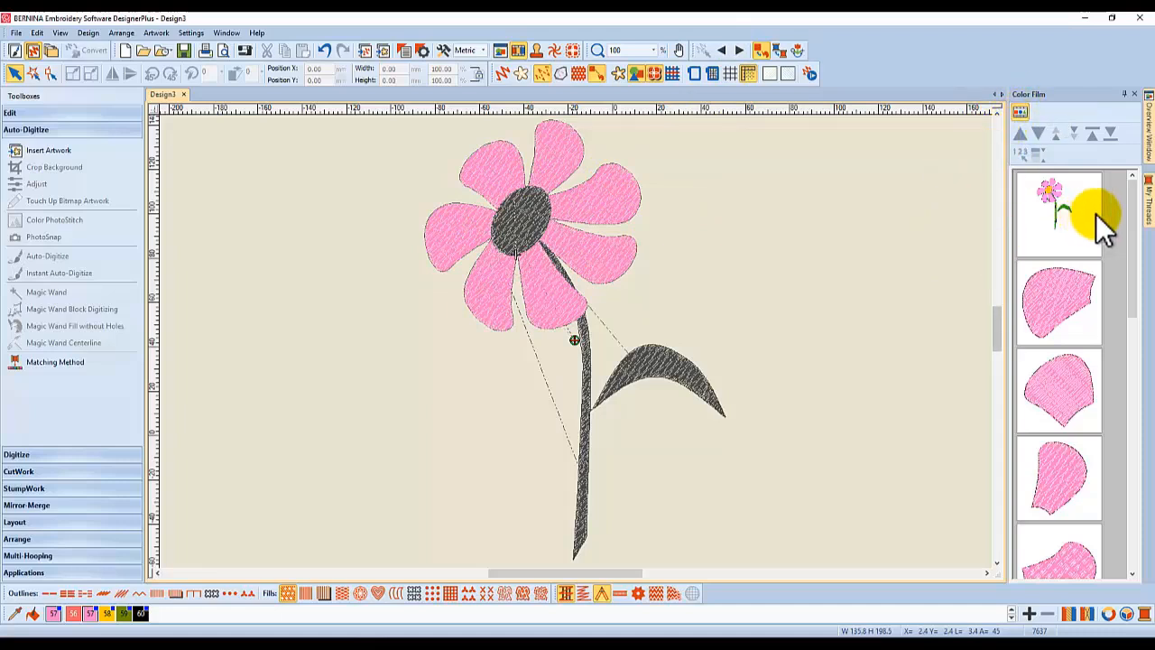
- Travel forward by object through the yellow center, stem segments and leaf, comparing each with its place in the Color Film
drag(1131, 253, 1112, 406)
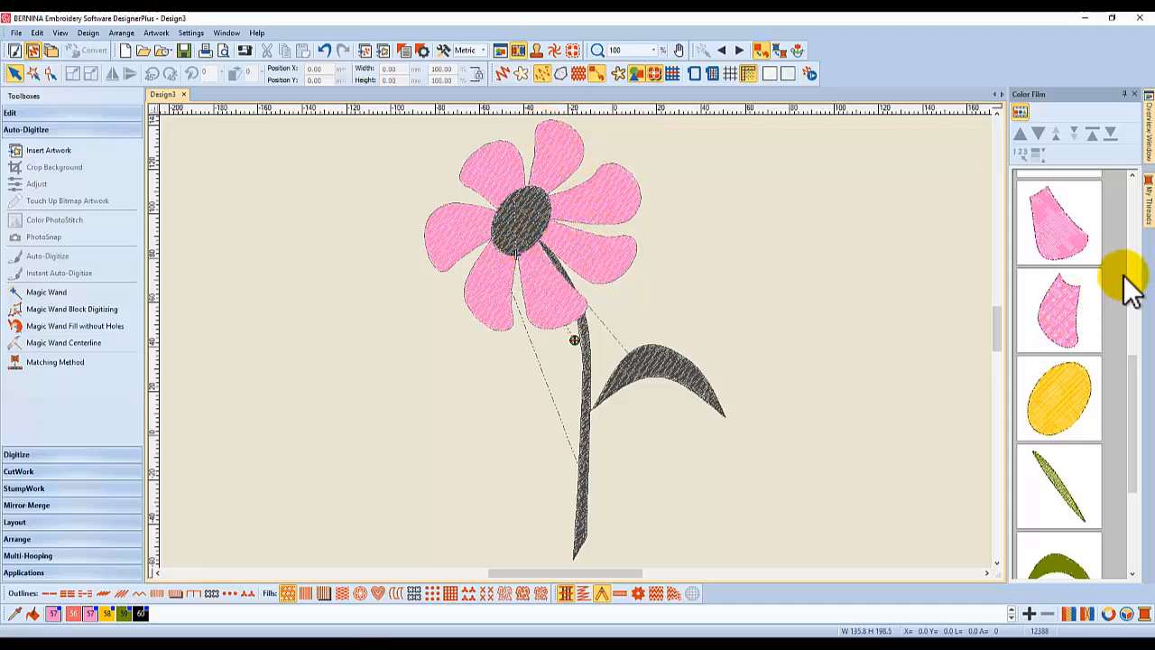
drag(1138, 379, 1136, 431)
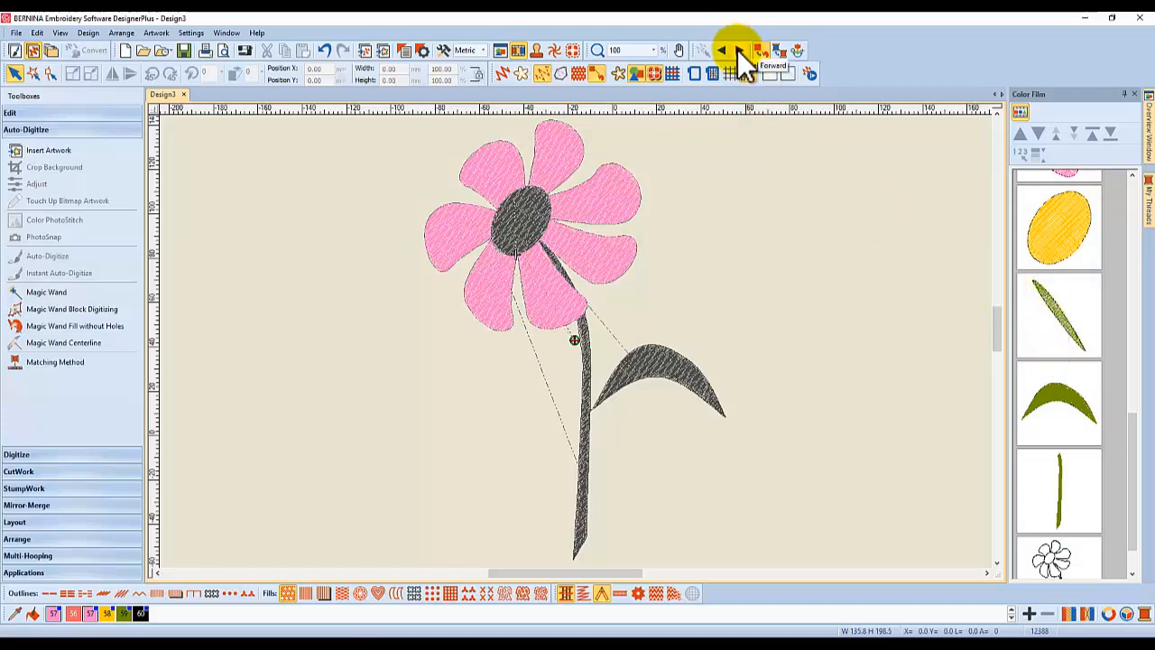
click(738, 51)
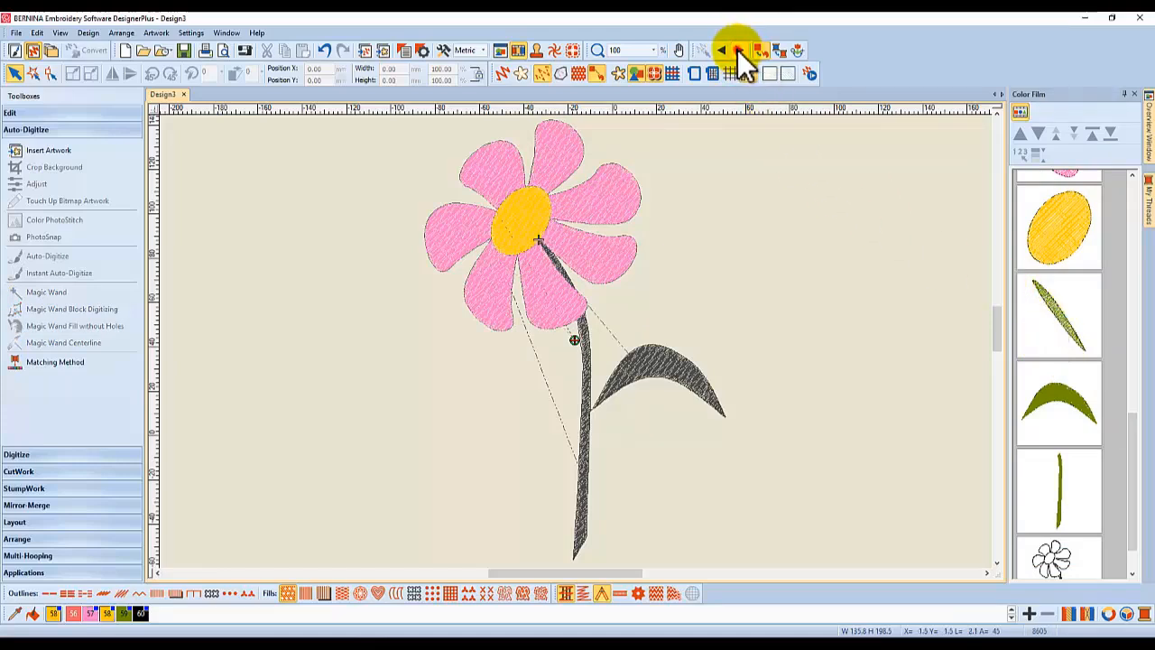
click(737, 51)
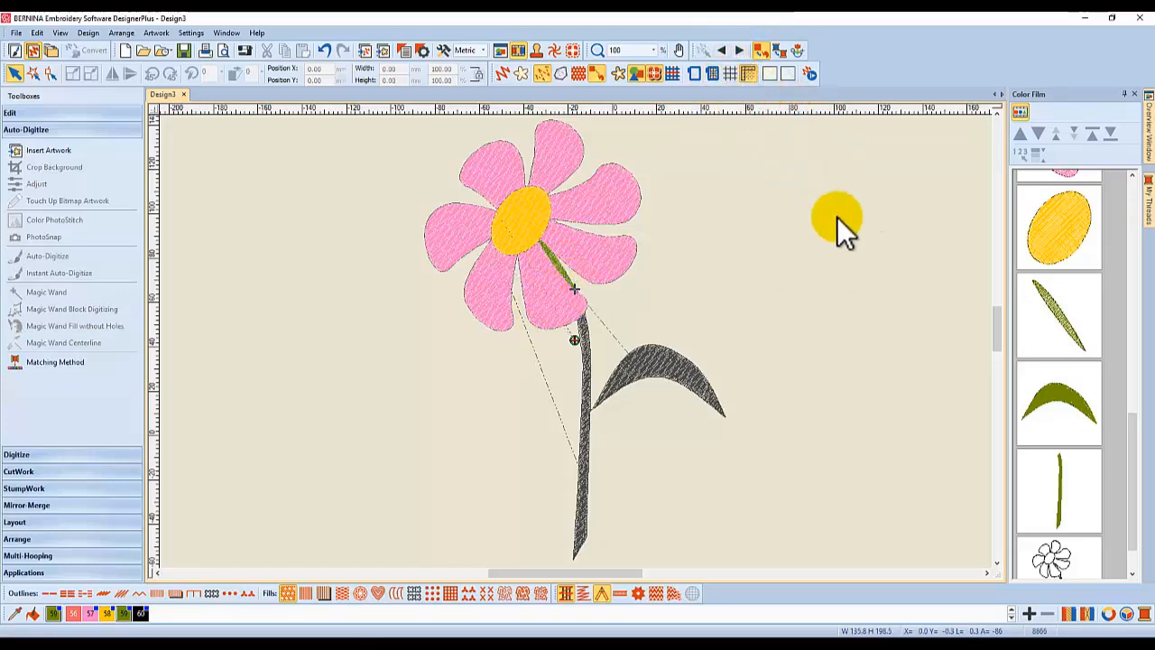
click(737, 51)
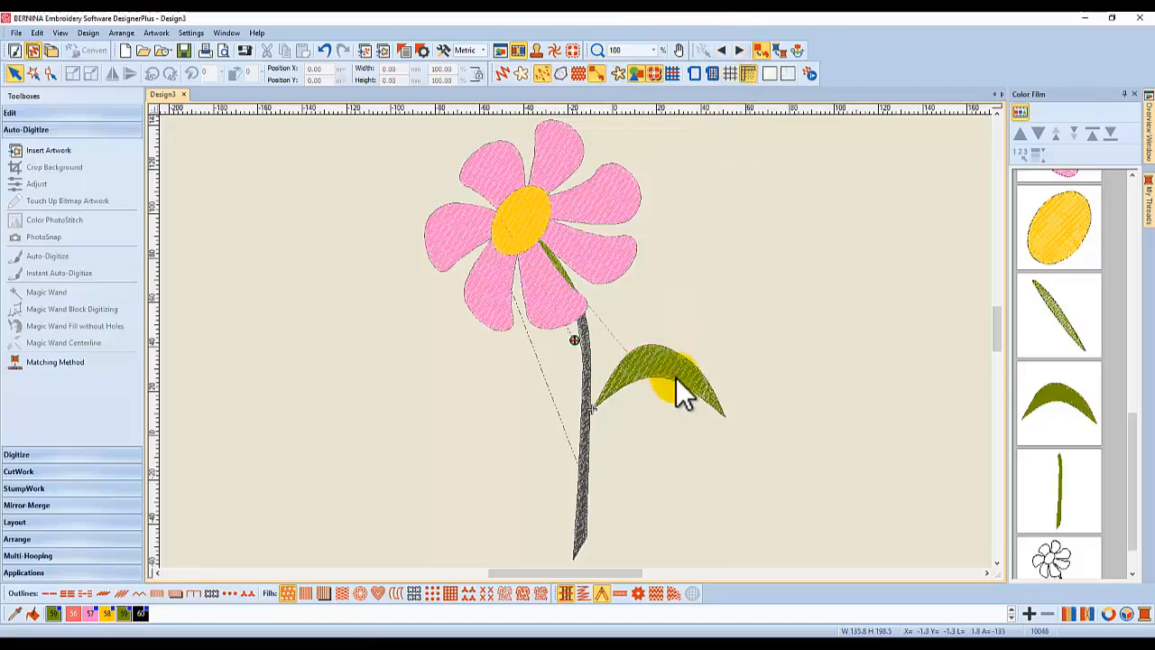
click(739, 50)
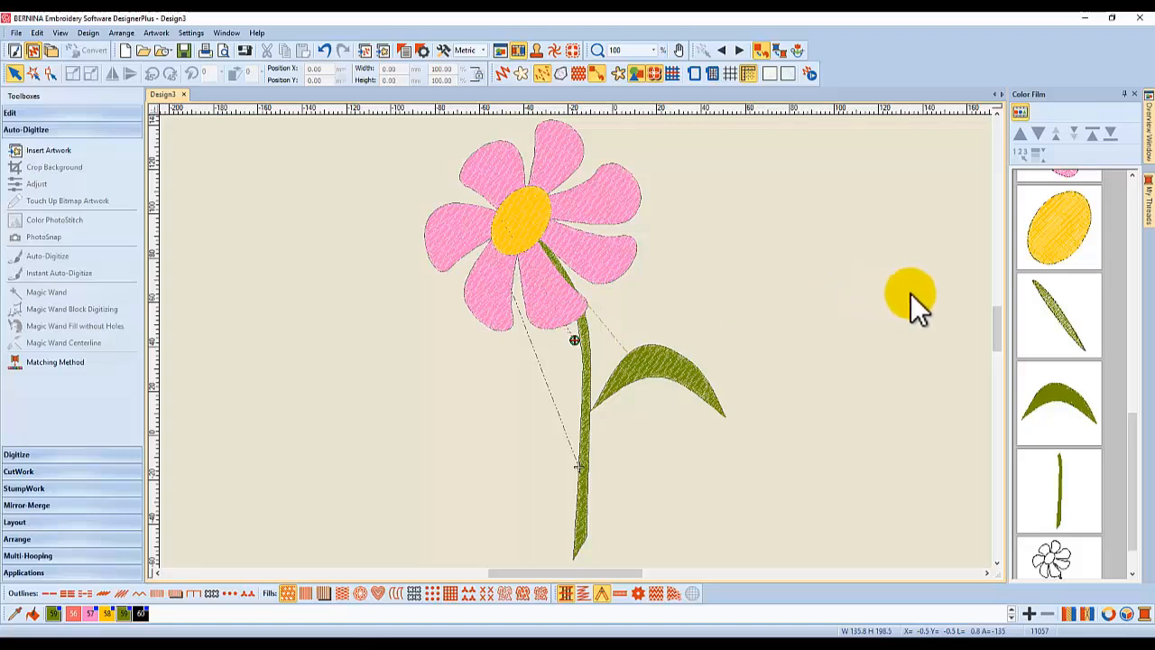
- Show only color blocks in the Color Film and move the green stem-and-leaf block to the start of the stitching sequence
click(1021, 112)
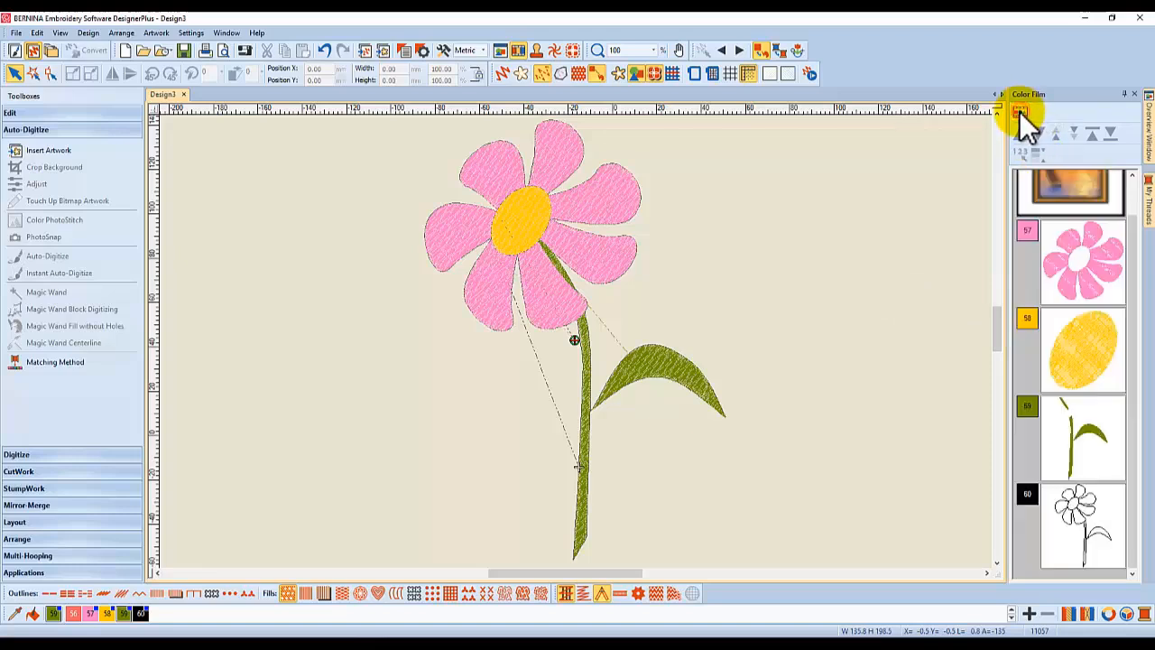
click(1081, 438)
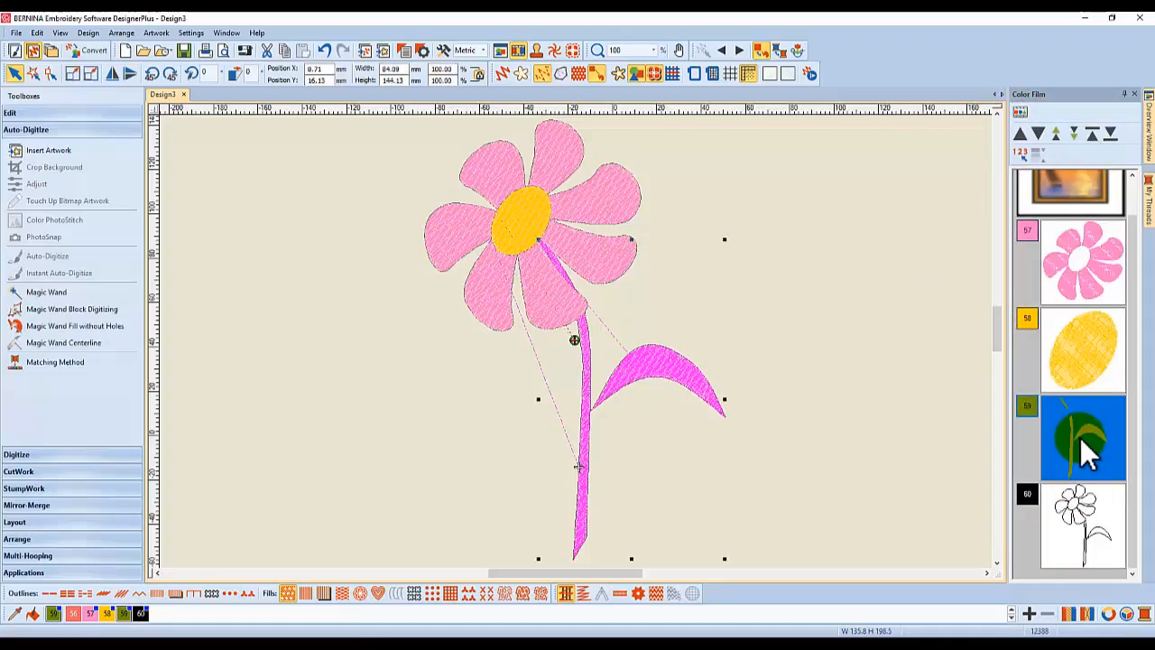
click(1093, 136)
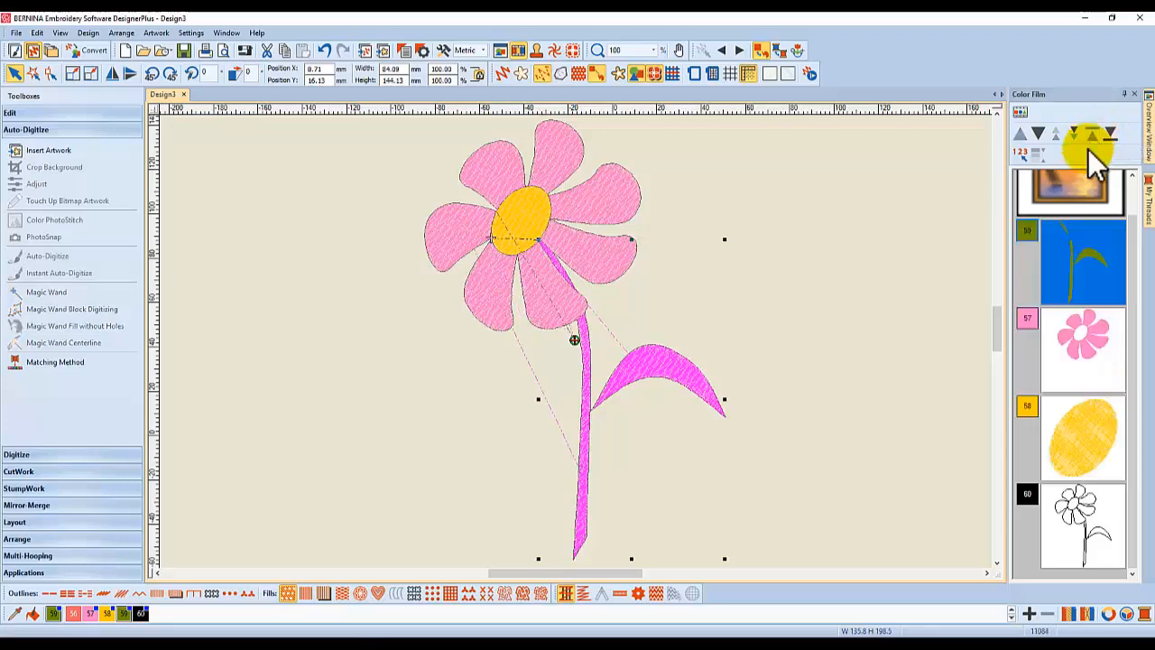
click(898, 287)
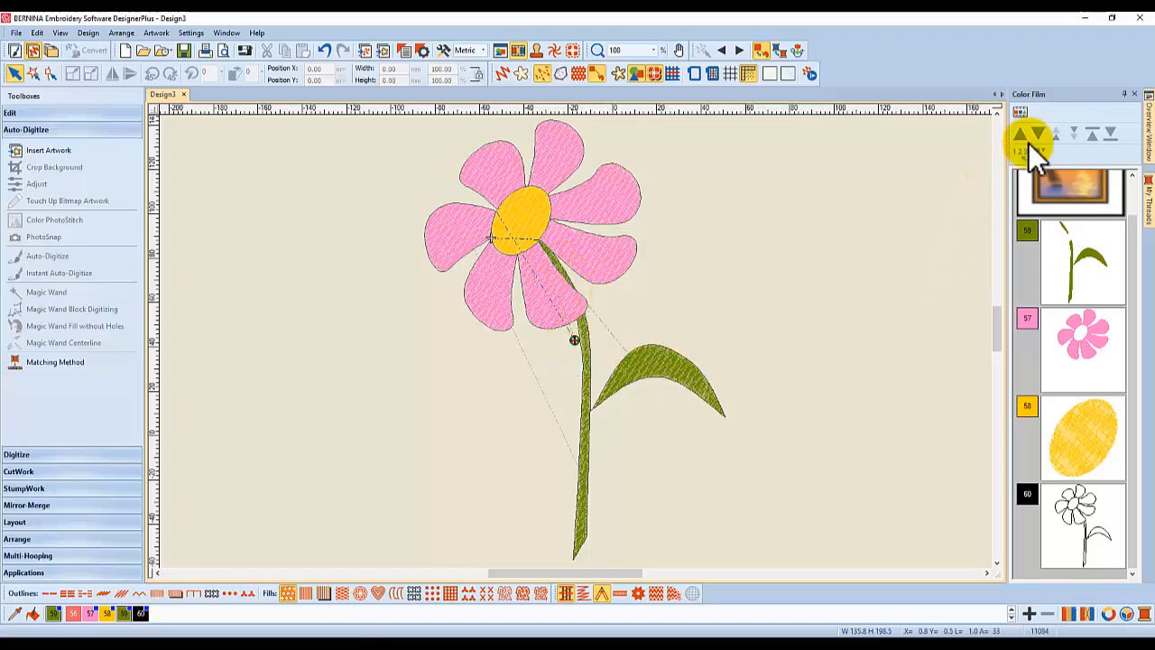
- Show the individual objects in the Color Film and move the leaf forward one object, after the long stem
click(1021, 113)
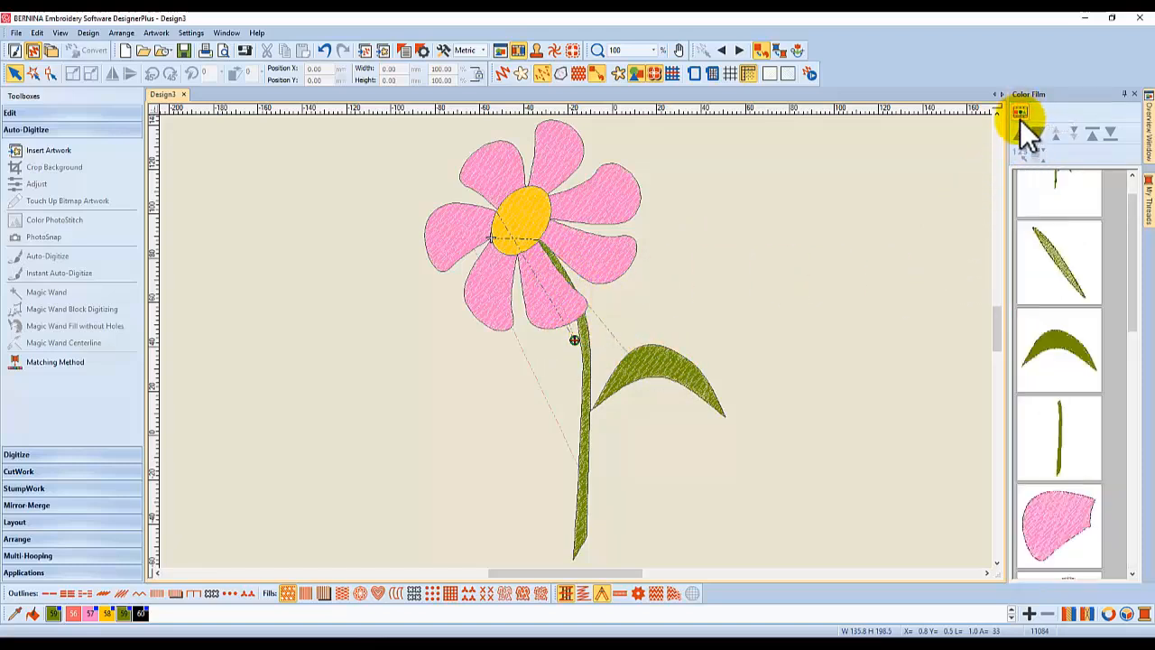
scroll(1133, 302, up, 2)
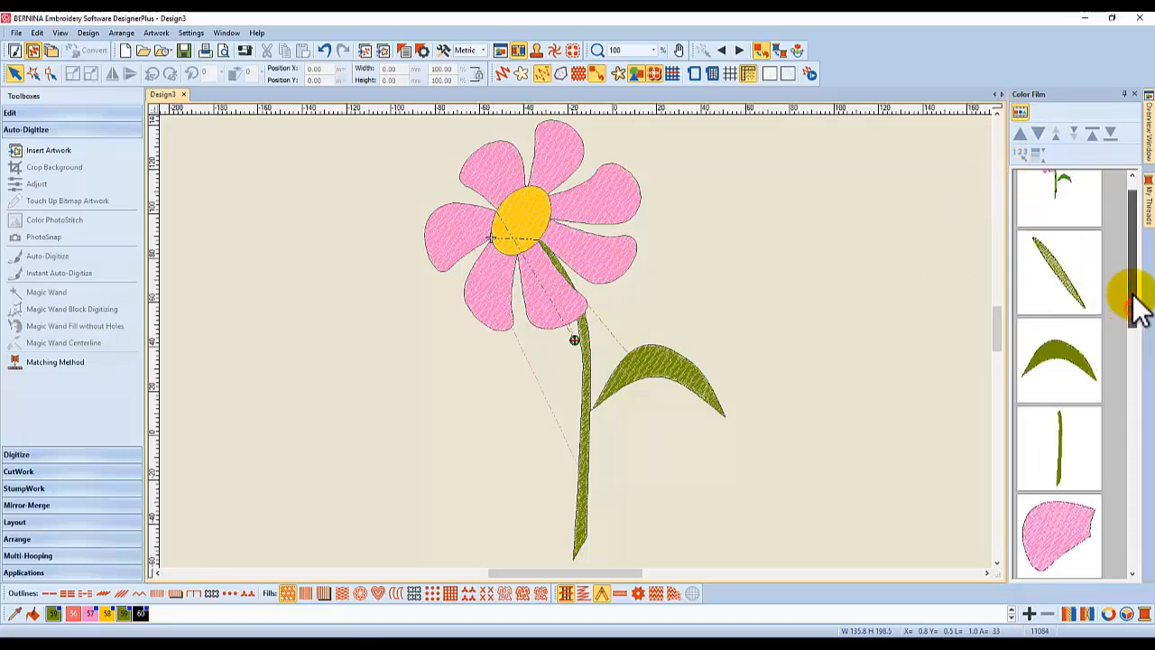
click(1060, 385)
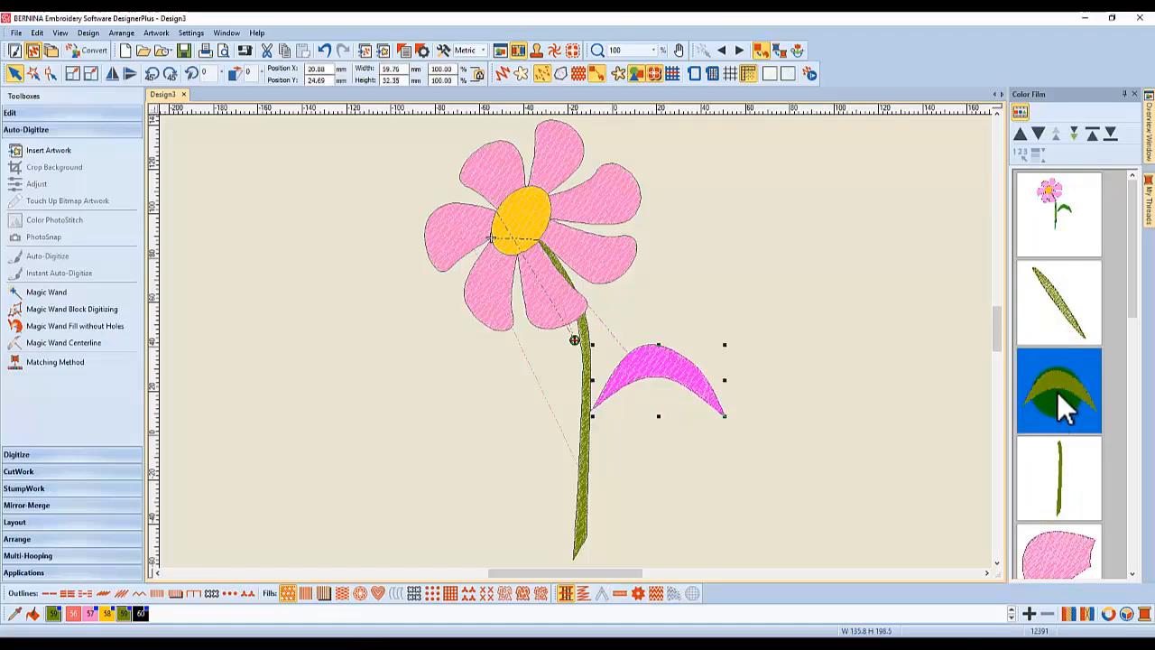
click(1038, 135)
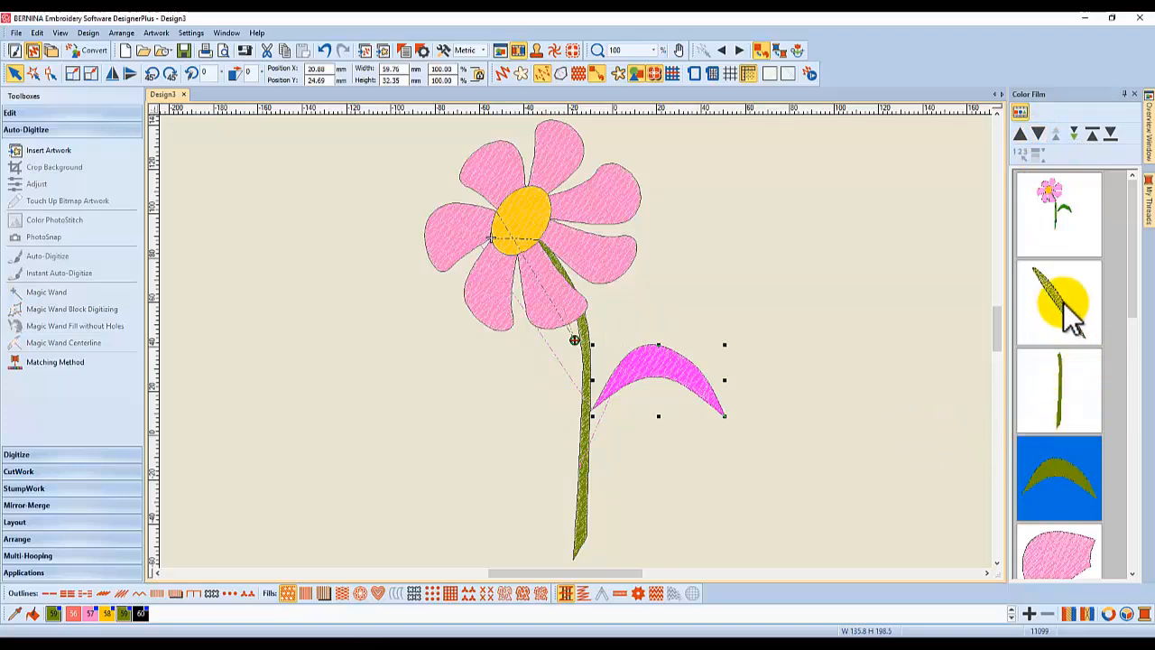
- Select the upper stem segment, the long stem and the leaf one after another to check their order in the Color Film
click(561, 269)
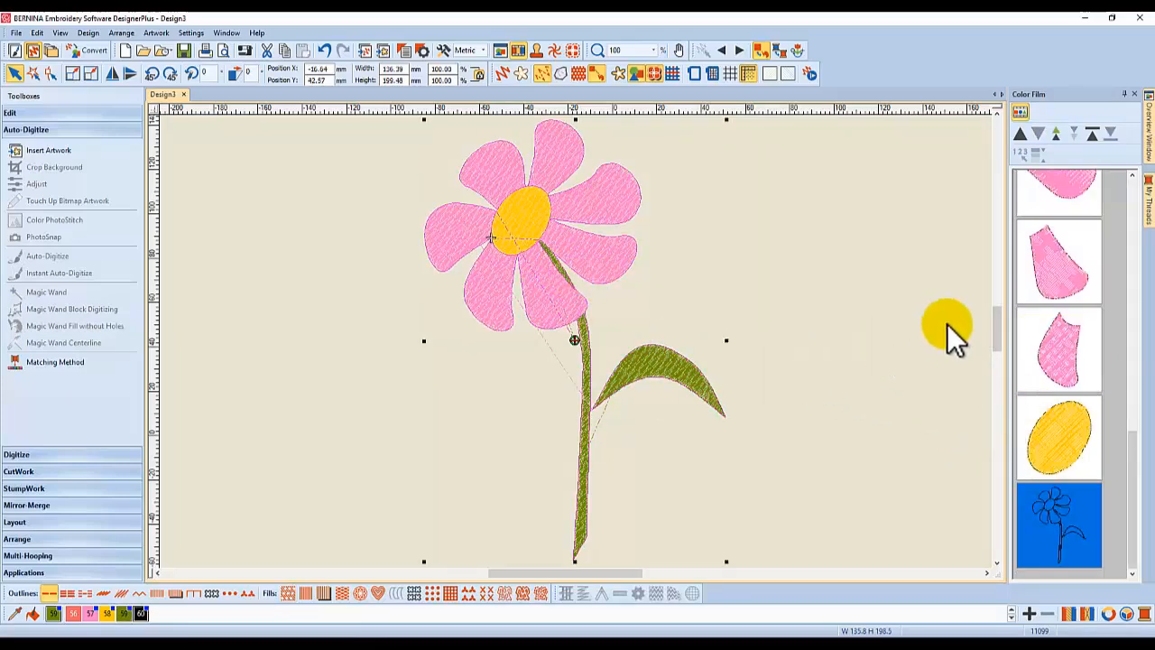
click(555, 262)
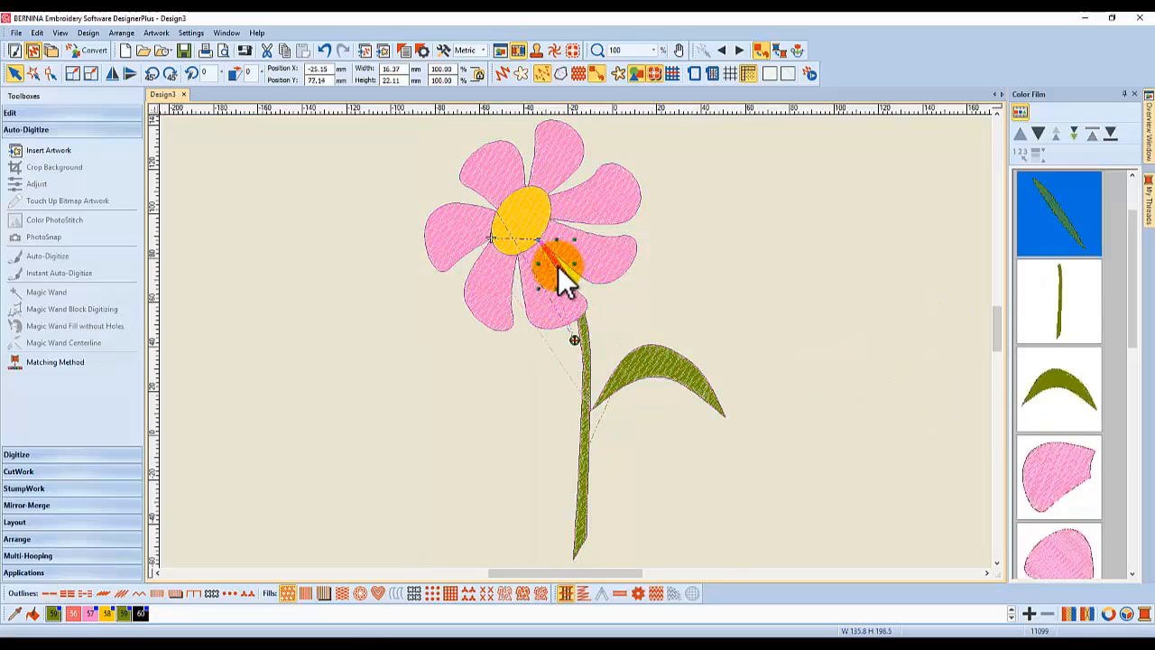
click(1063, 312)
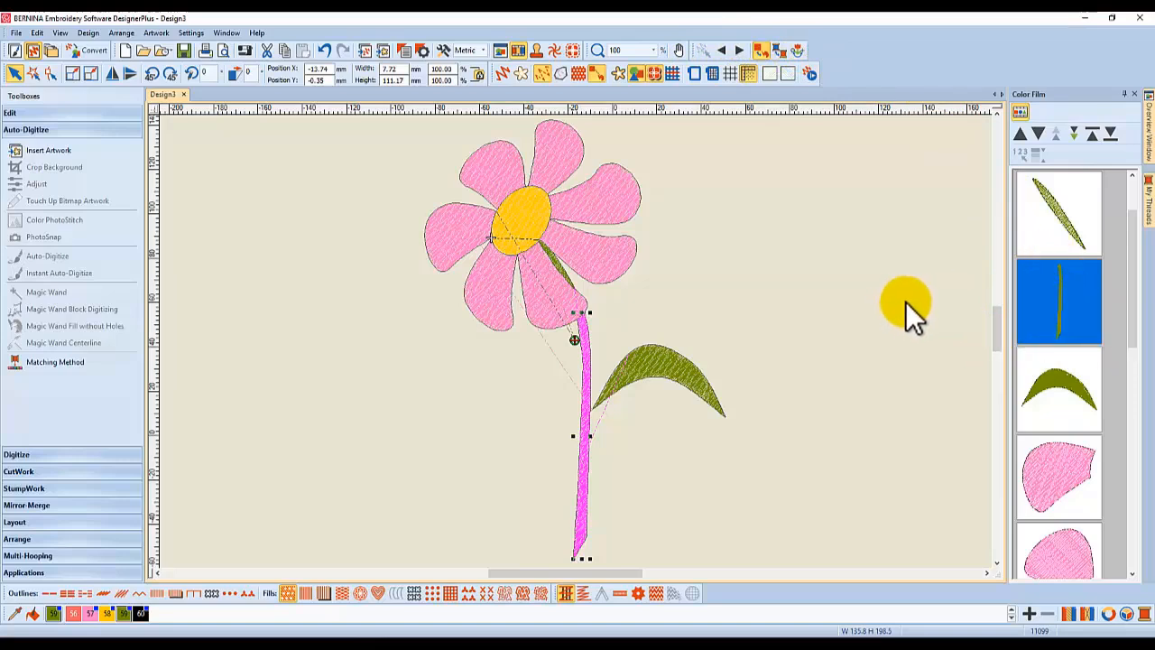
key(Tab)
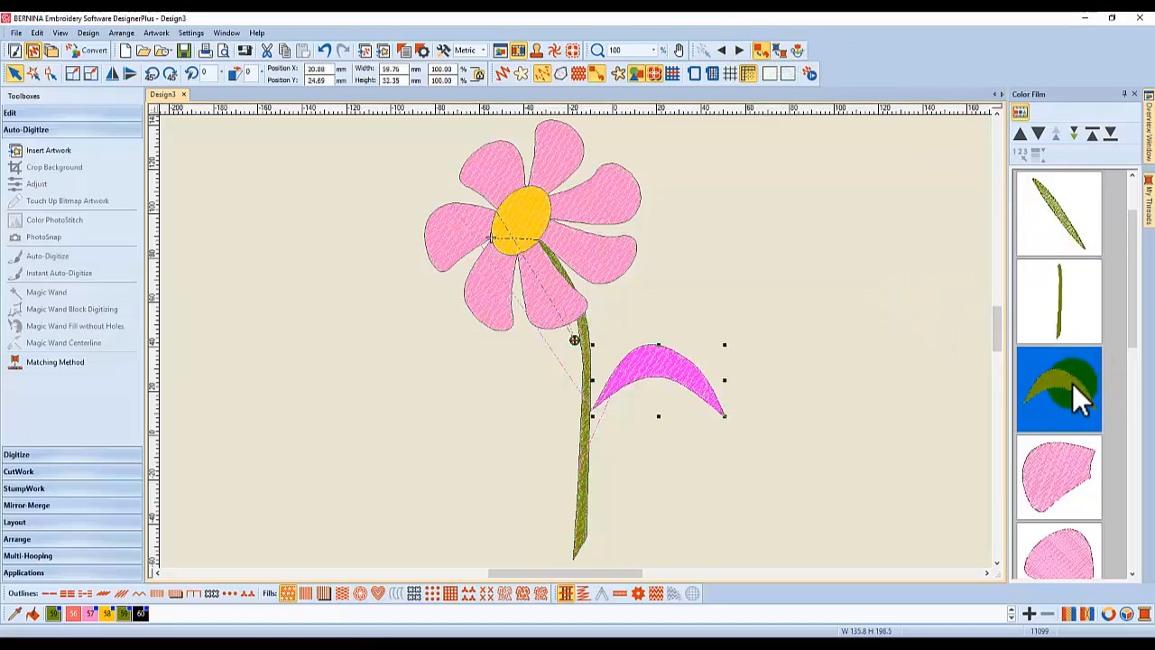
- Collapse the Color Film to color blocks and select the yellow center's block
drag(1136, 268, 1134, 244)
click(1020, 113)
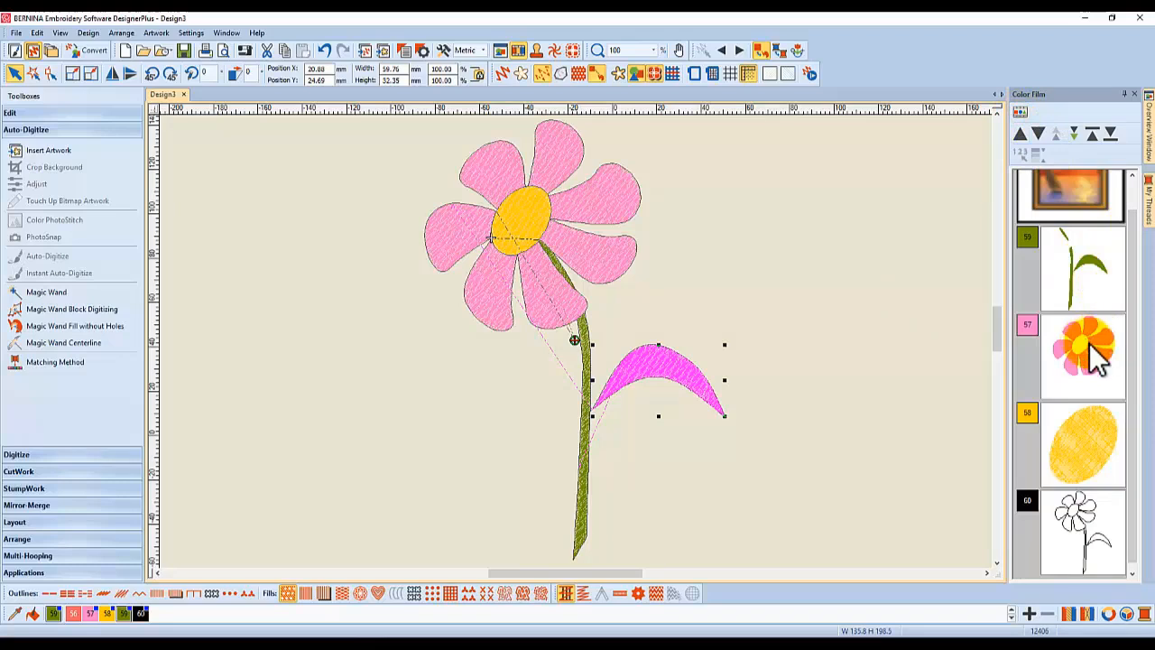
mouse_move(1087, 444)
mouse_down()
mouse_move(1083, 519)
mouse_move(1065, 338)
mouse_move(1088, 370)
mouse_move(1097, 499)
mouse_move(1083, 298)
mouse_move(1081, 447)
mouse_up()
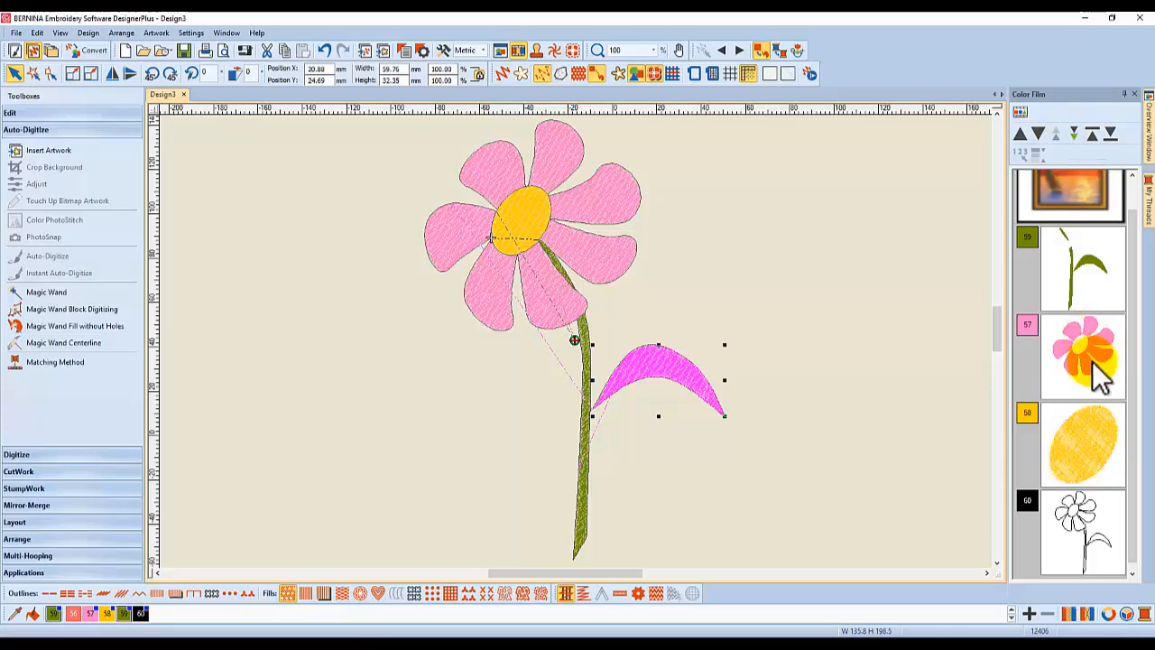
click(1086, 442)
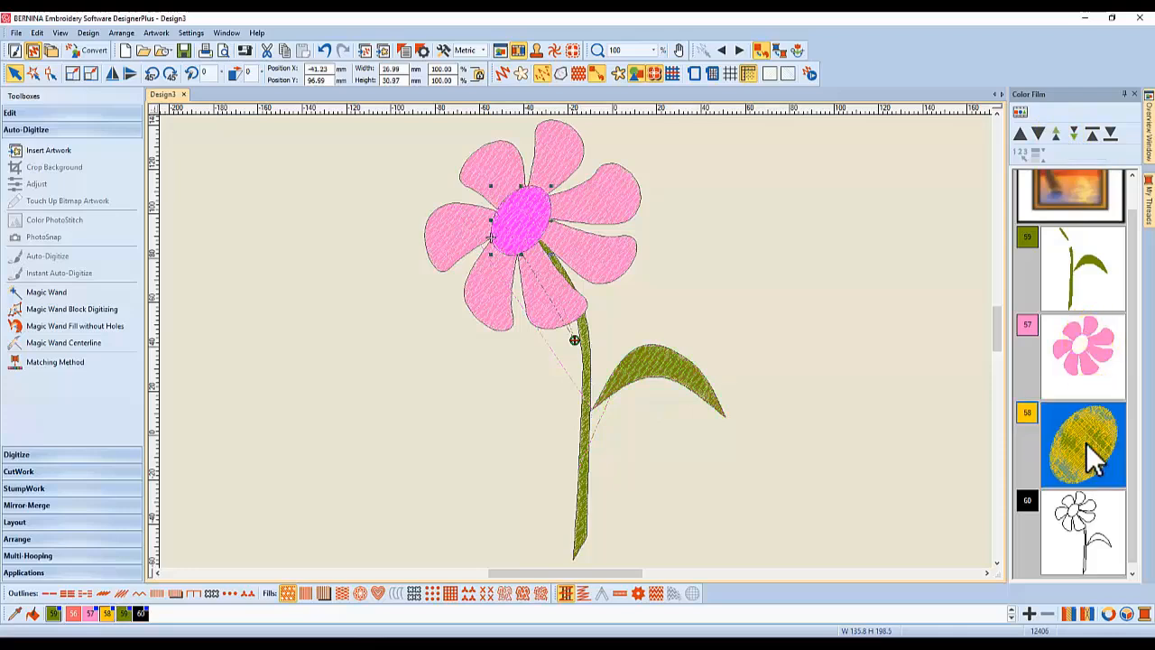
- Try moving the yellow center back and forward in the sequence by one color, by one object, and by one color again
click(1056, 134)
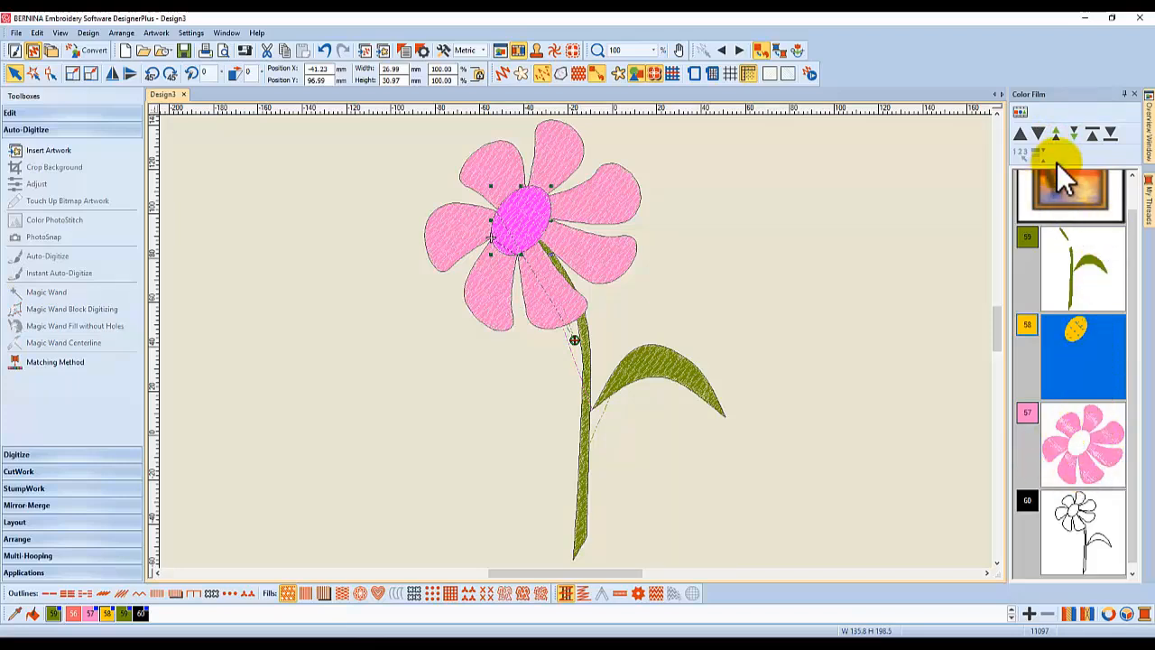
click(1073, 135)
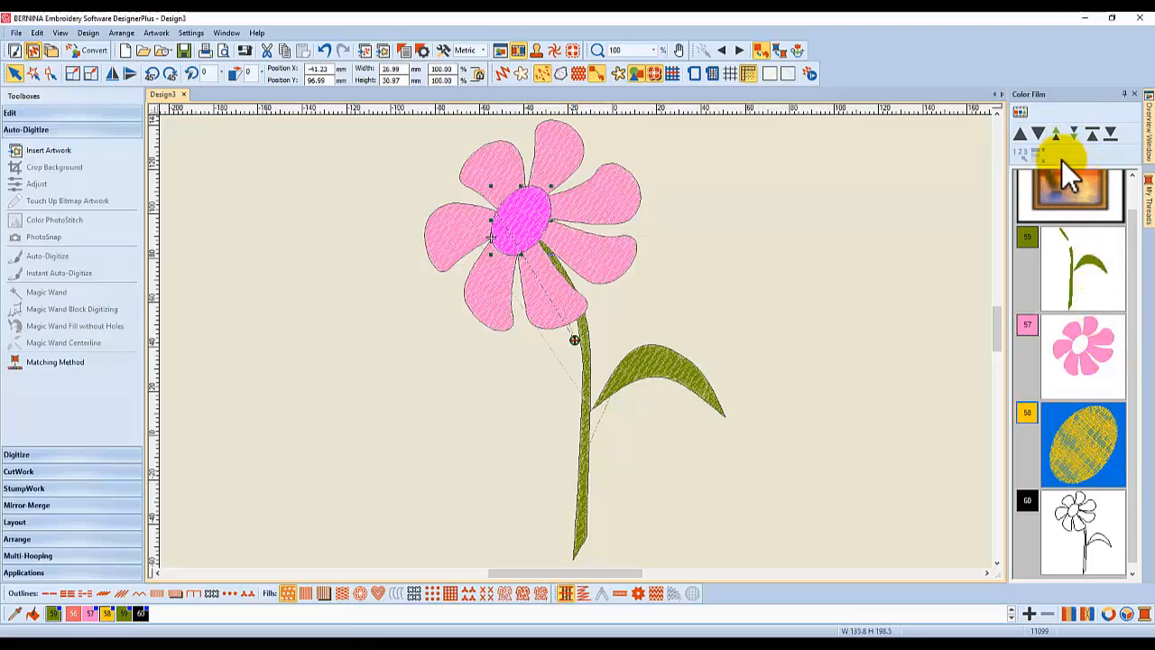
click(1021, 134)
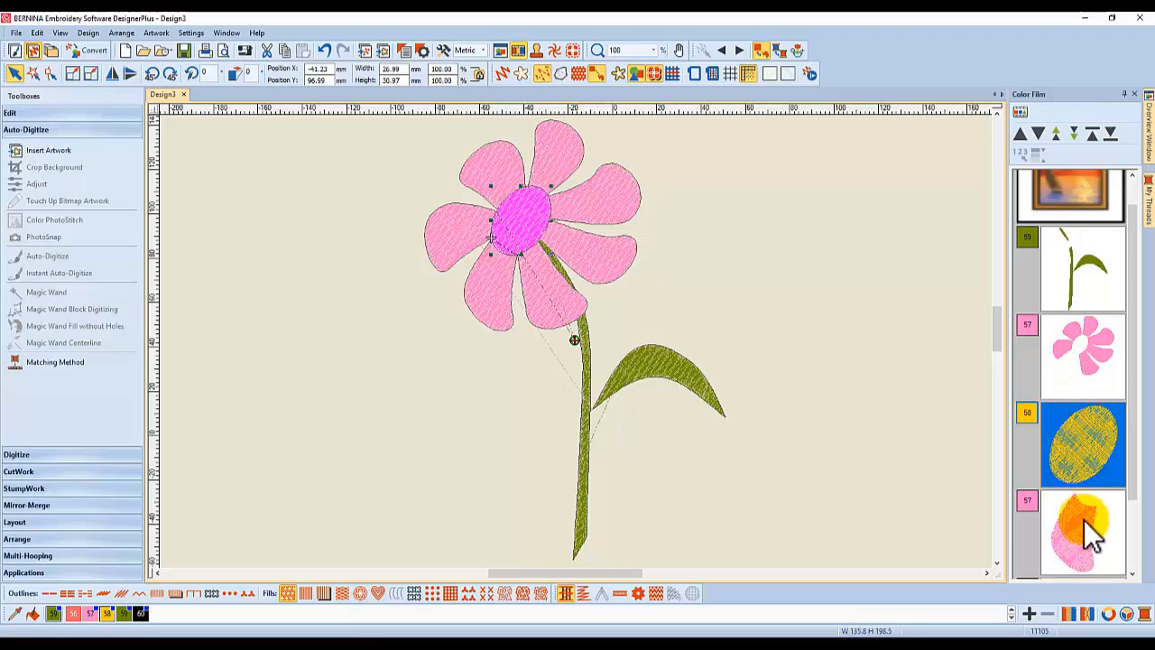
click(1039, 133)
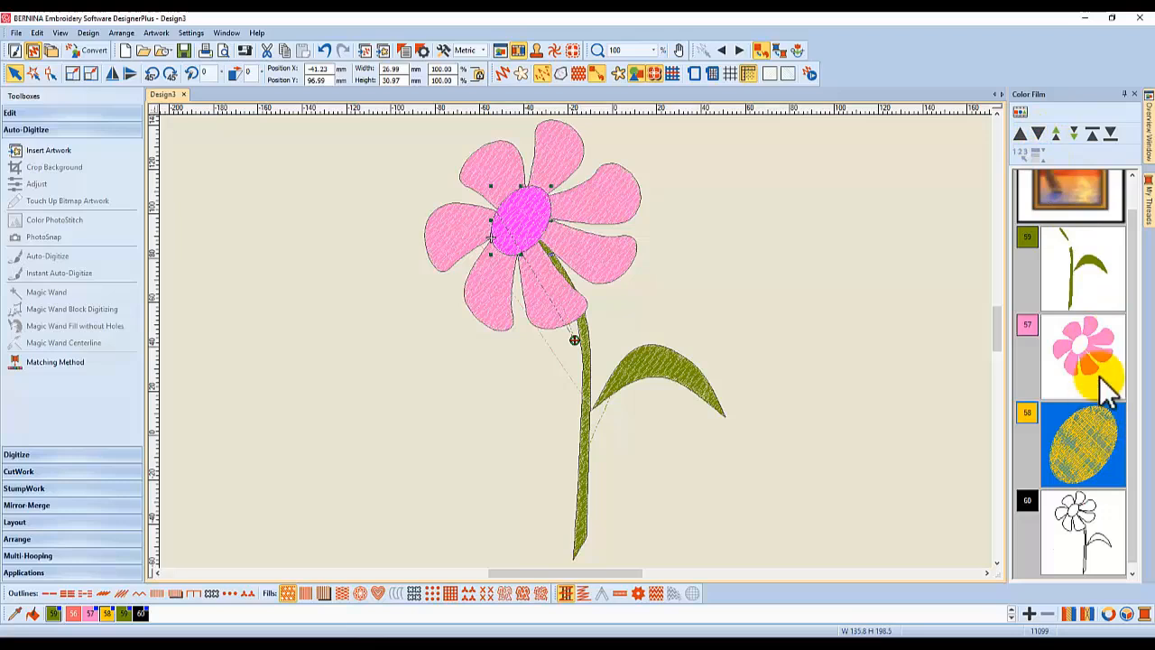
click(1057, 134)
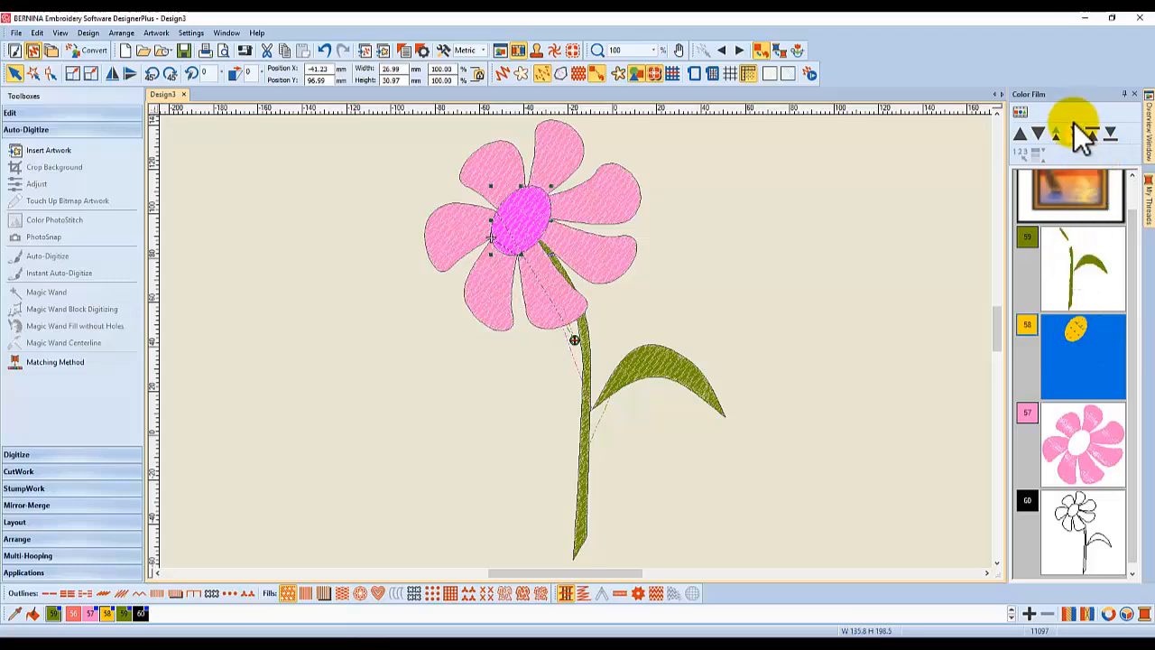
click(1075, 132)
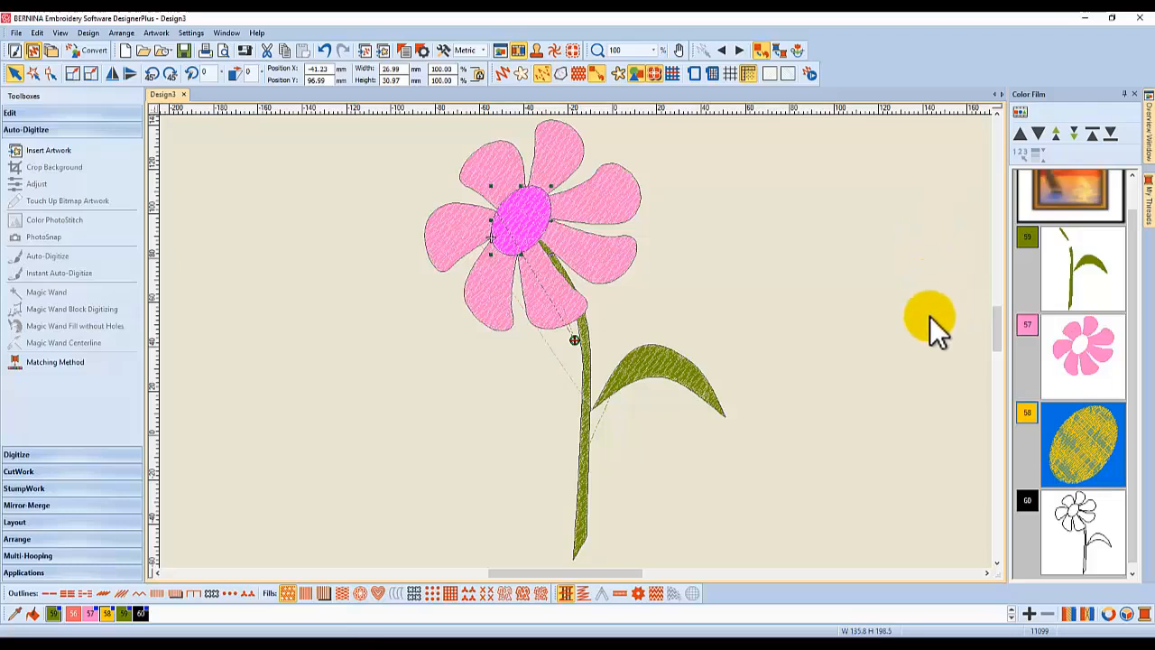
- Move the yellow center back one color so it stitches before the pink petals, and clear the selection
click(1057, 136)
click(919, 308)
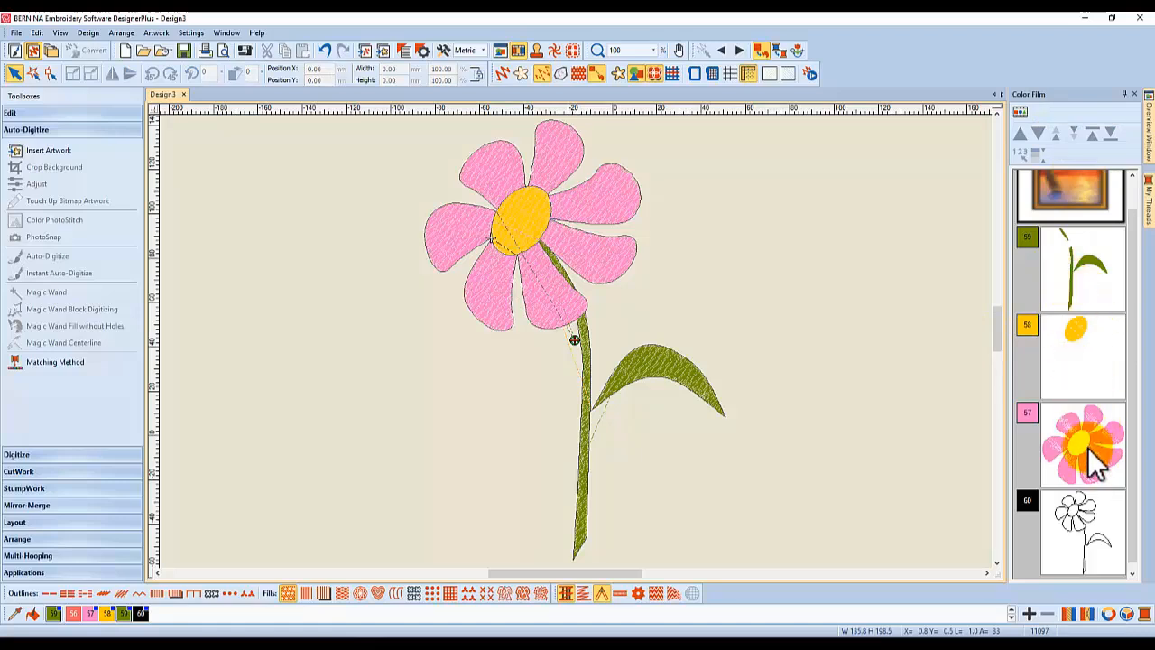
drag(1088, 384, 1085, 295)
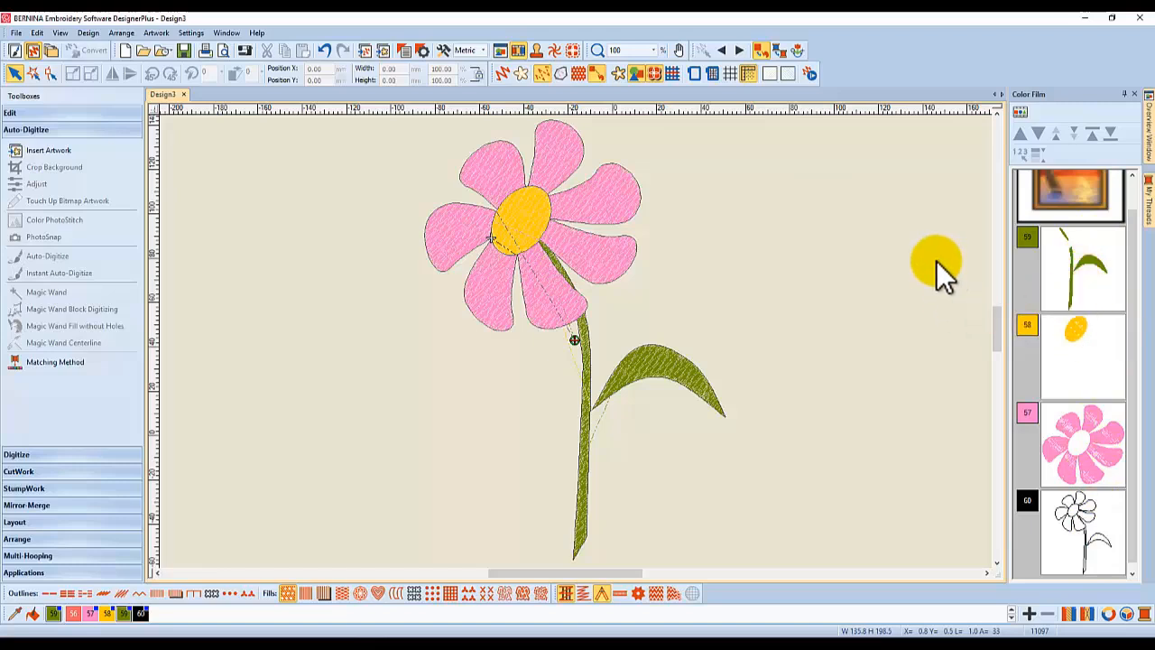
- Select the whole design and sequence it by color, moving Dandelion down one place to follow Pink Kiss
drag(938, 270, 935, 263)
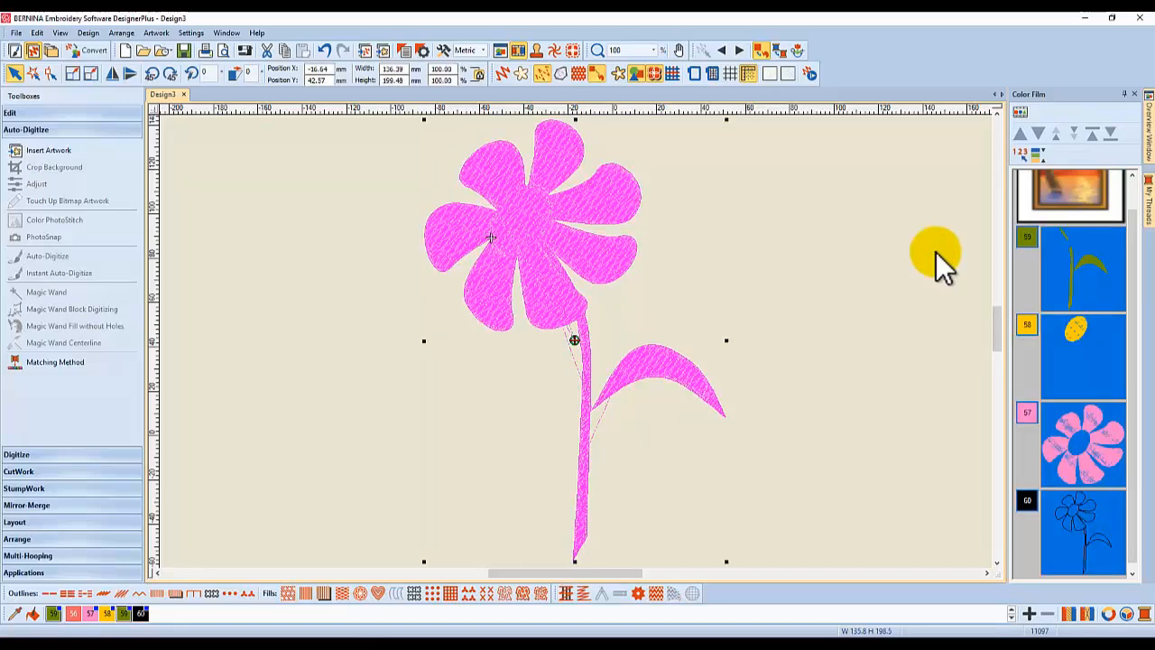
click(1036, 154)
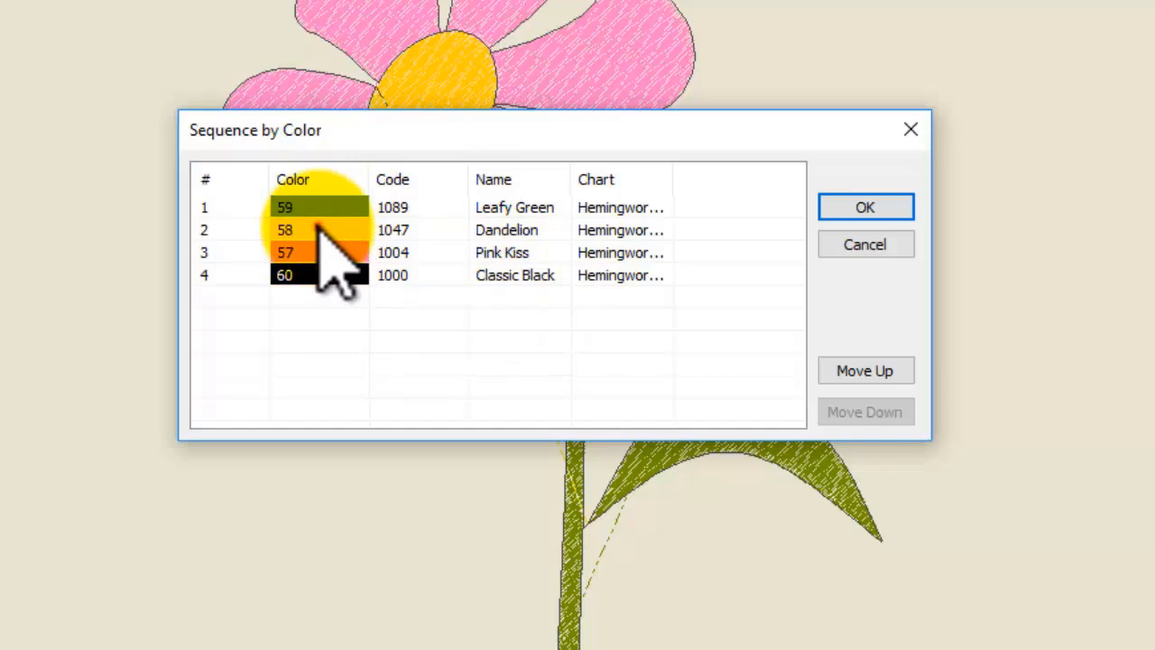
click(321, 231)
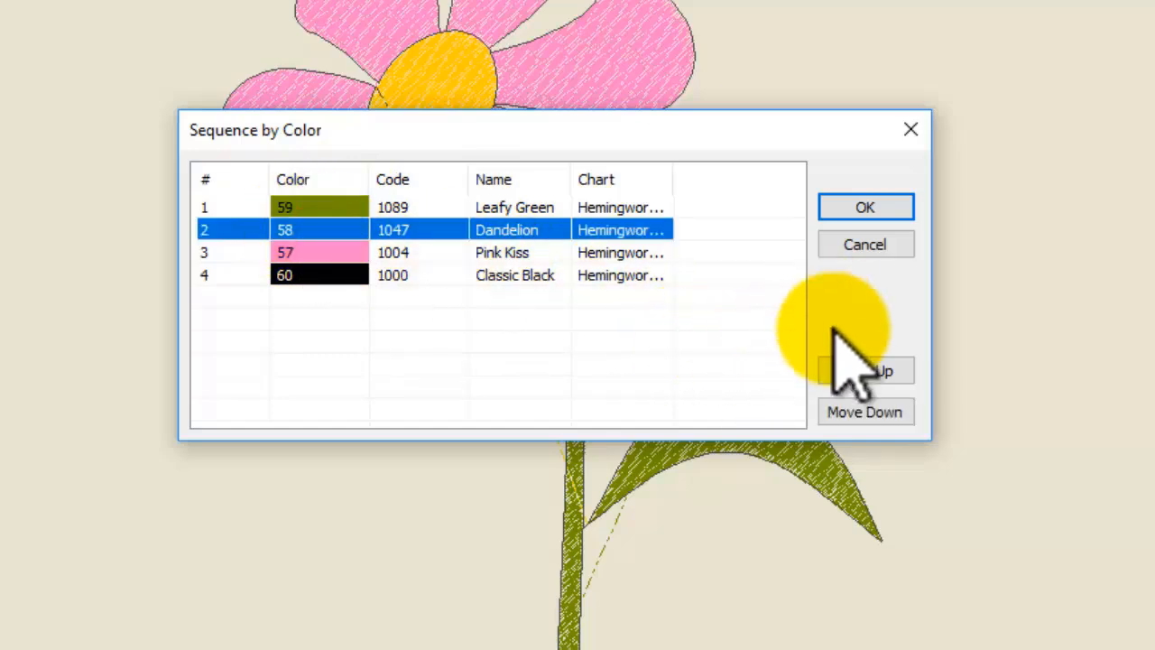
click(856, 411)
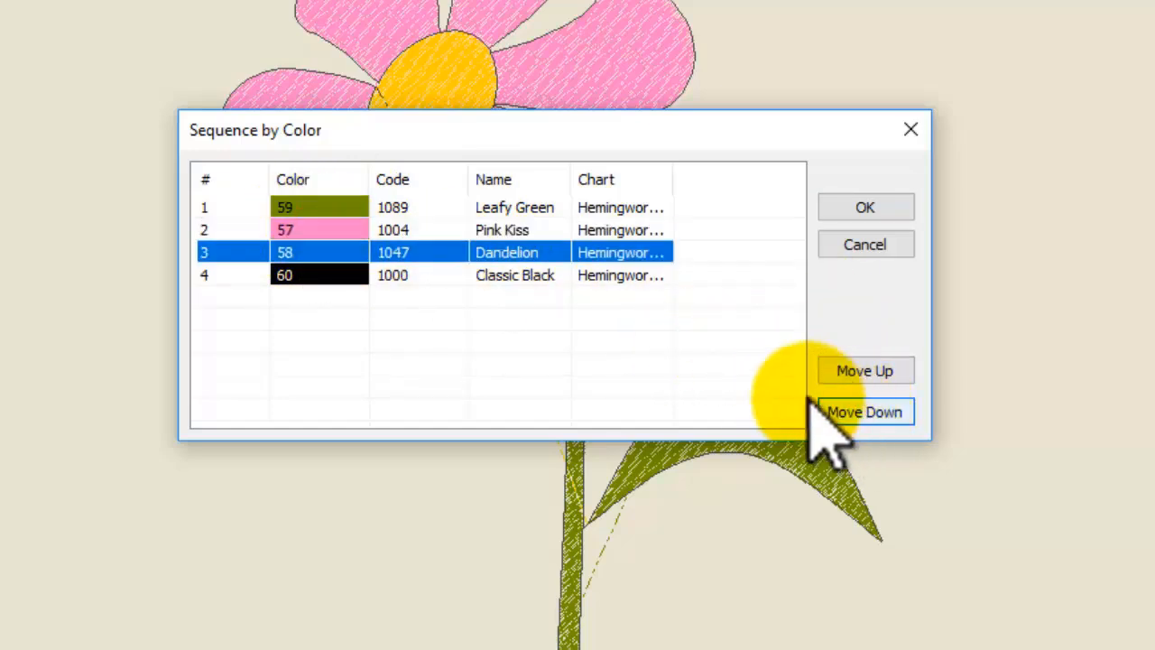
click(859, 207)
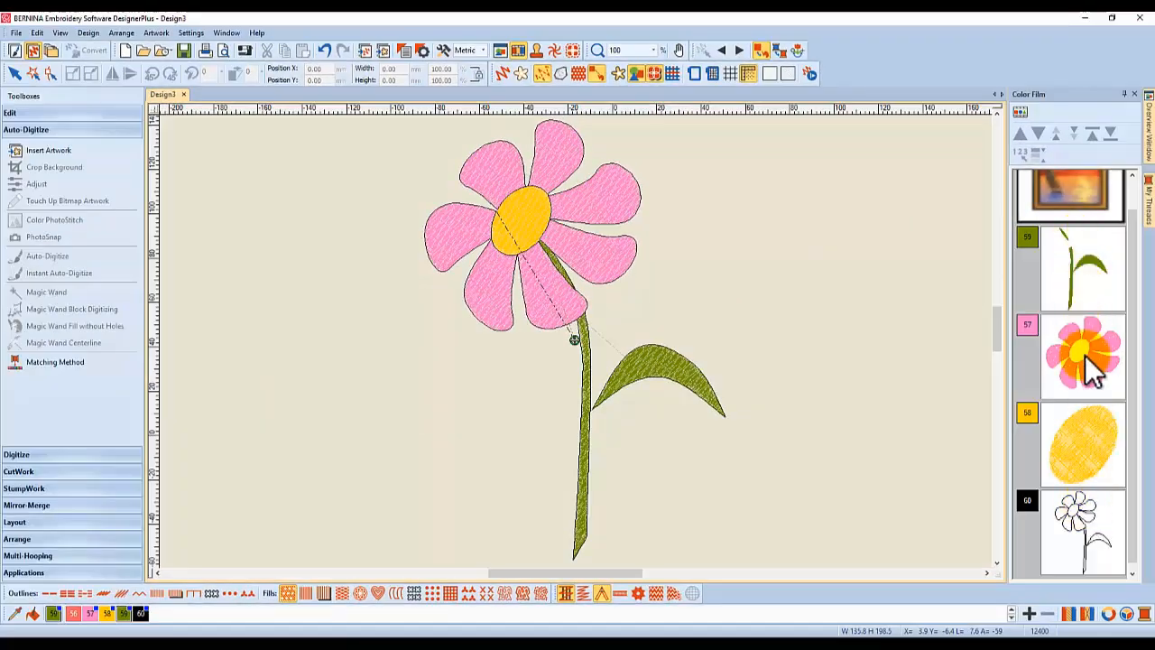
drag(1092, 370, 1072, 134)
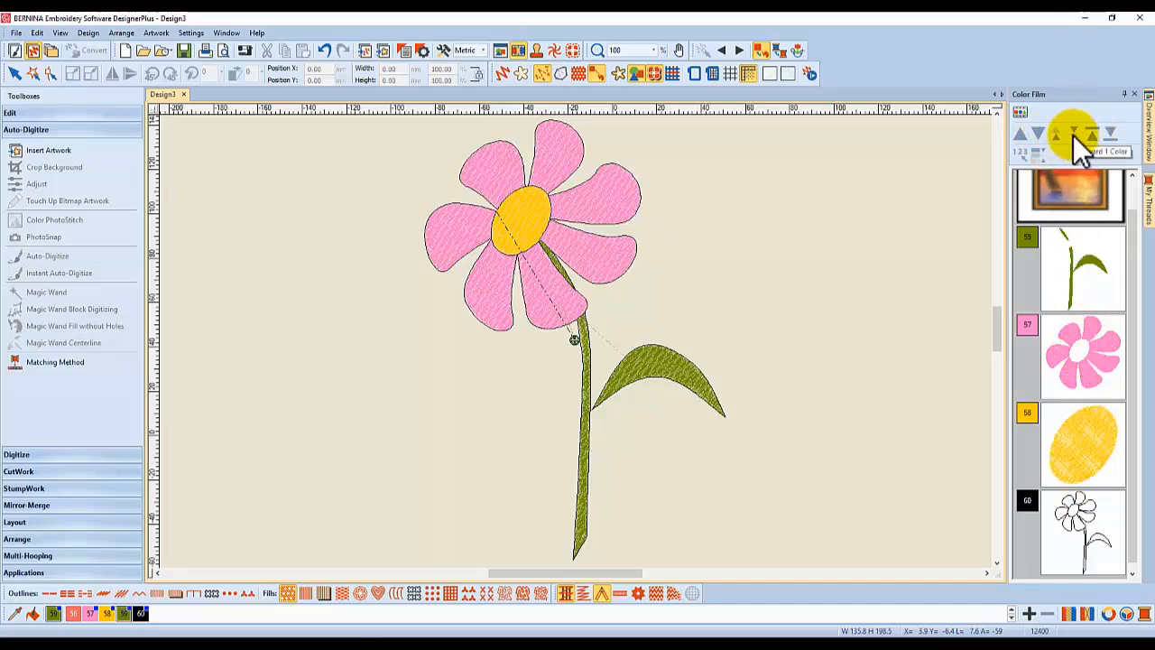